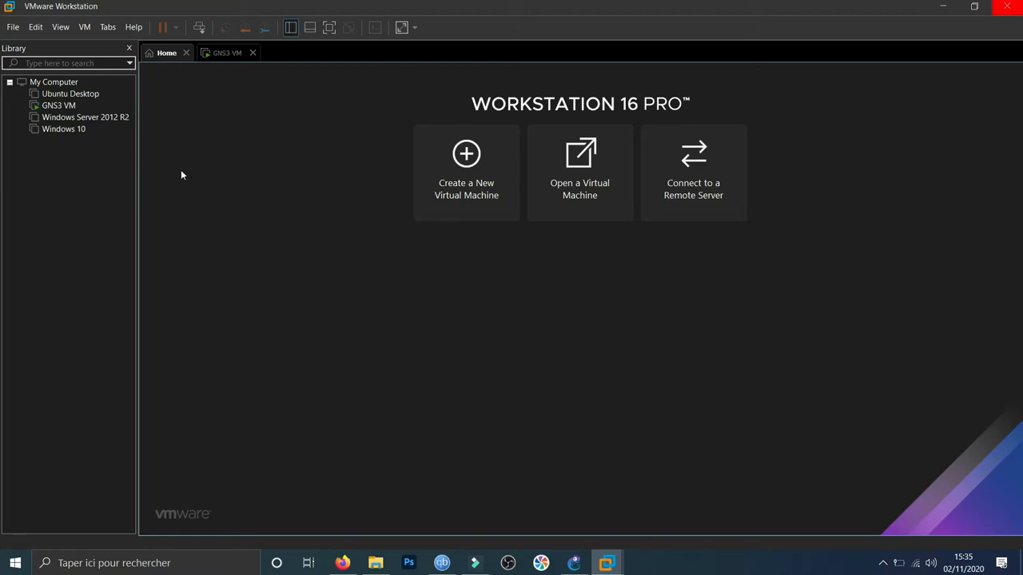
Look at the empty test project in GNS3, and return to the VMware Workstation home page.
left_click(573, 563)
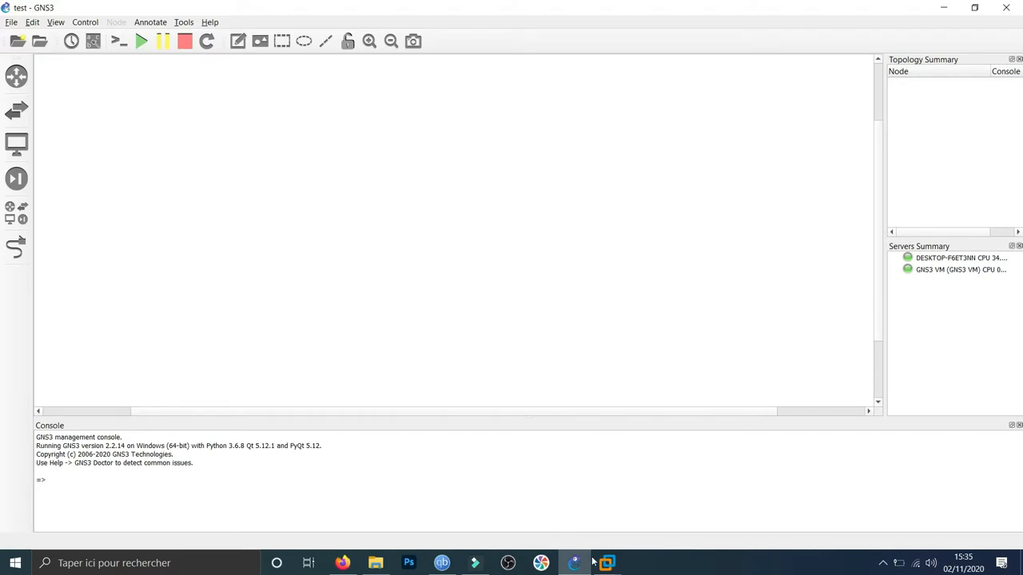
mouse_move(606, 563)
left_click(583, 491)
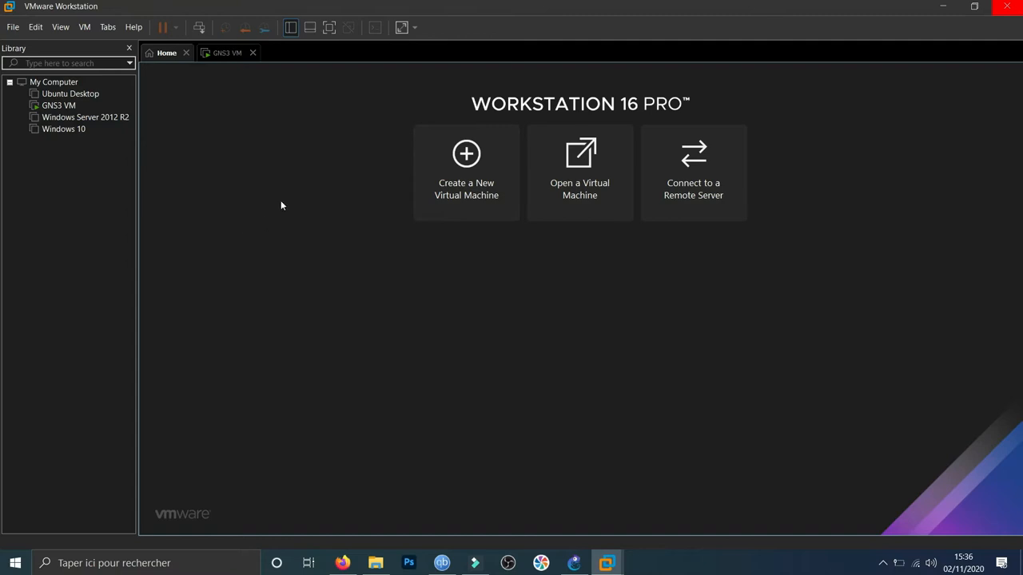
Review the VMnet1 and VMnet8 entries in the Virtual Network Editor and close it without changes.
left_click(35, 27)
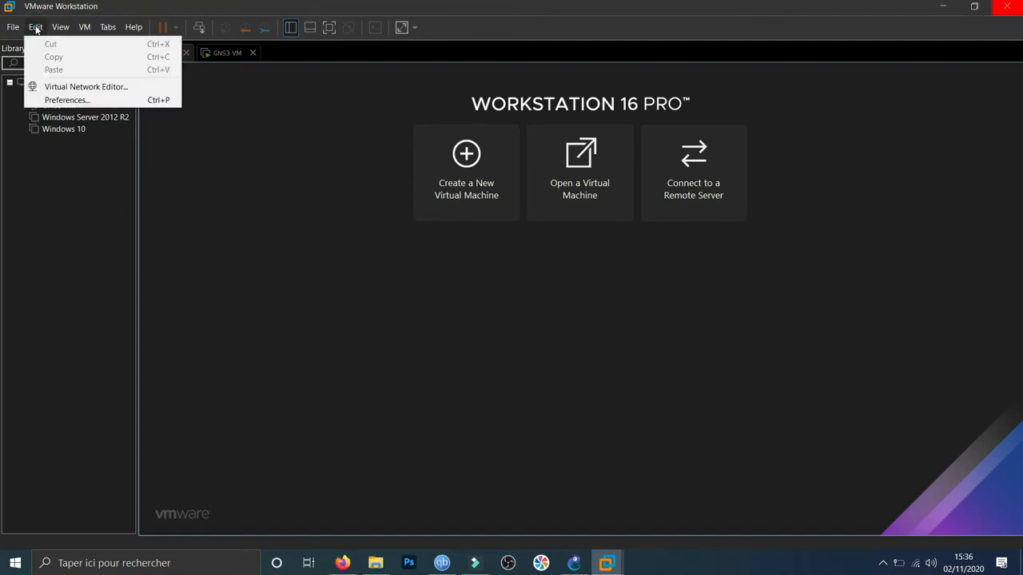
left_click(58, 90)
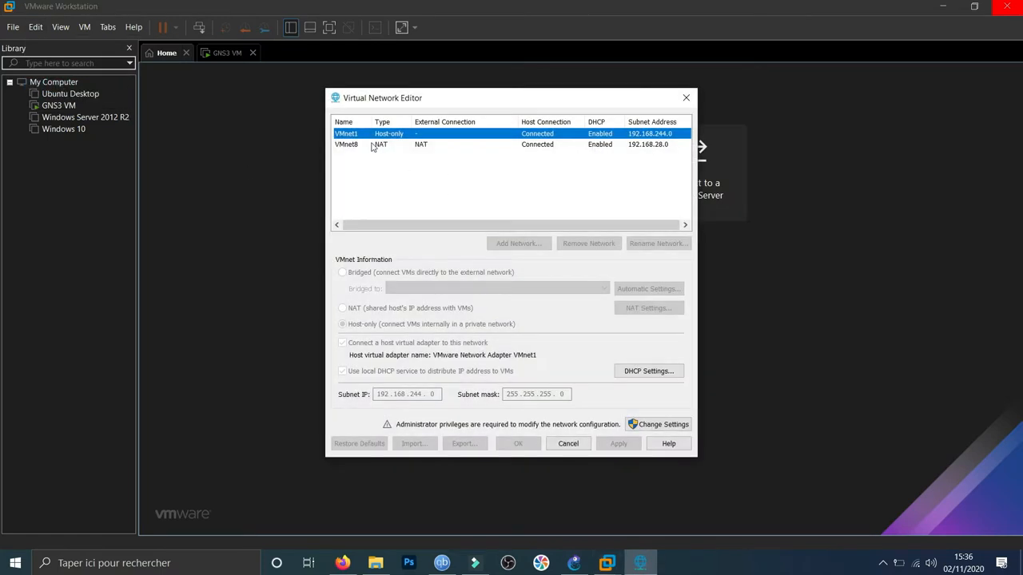
left_click(355, 144)
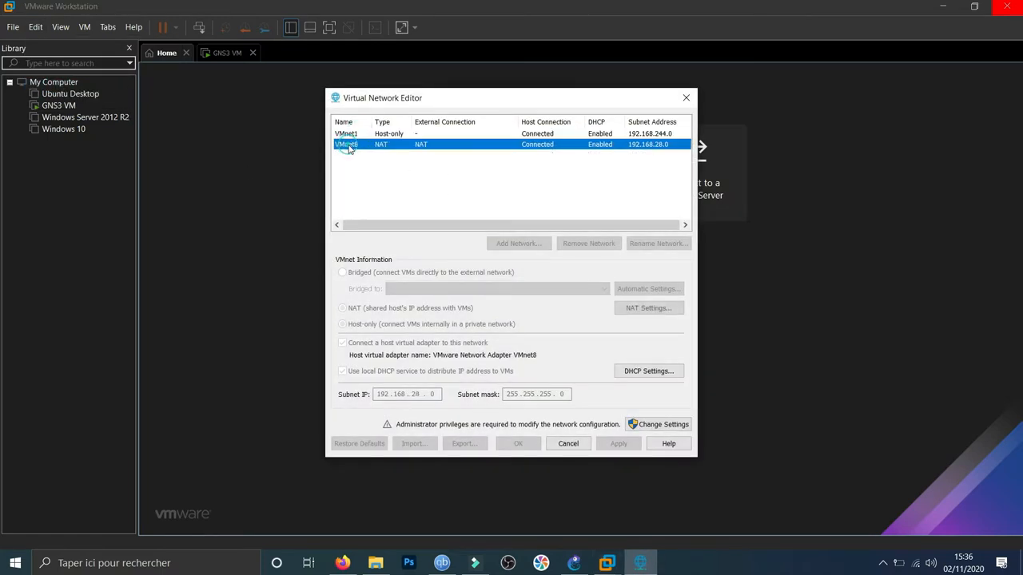
left_click(391, 134)
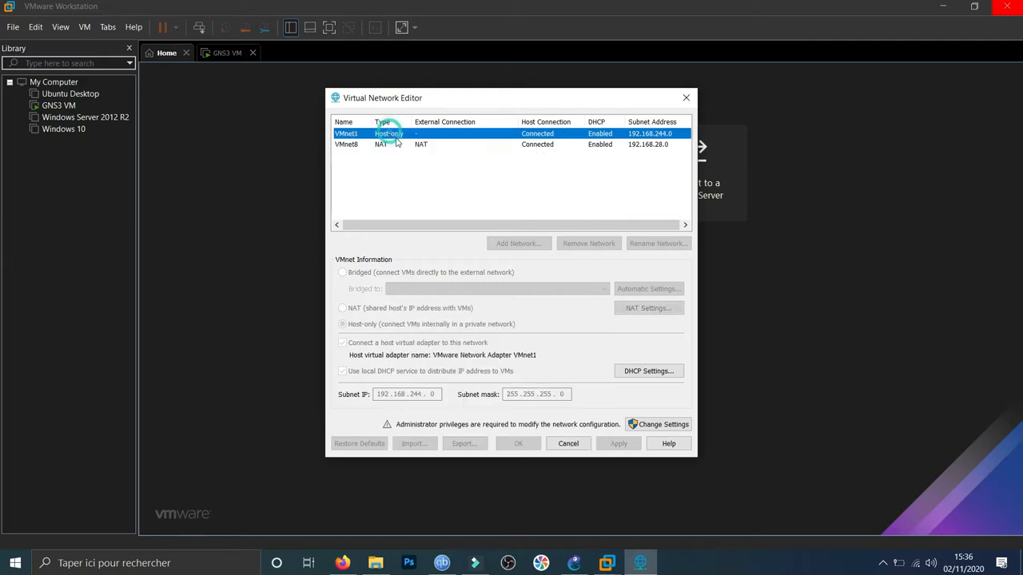
left_click(352, 149)
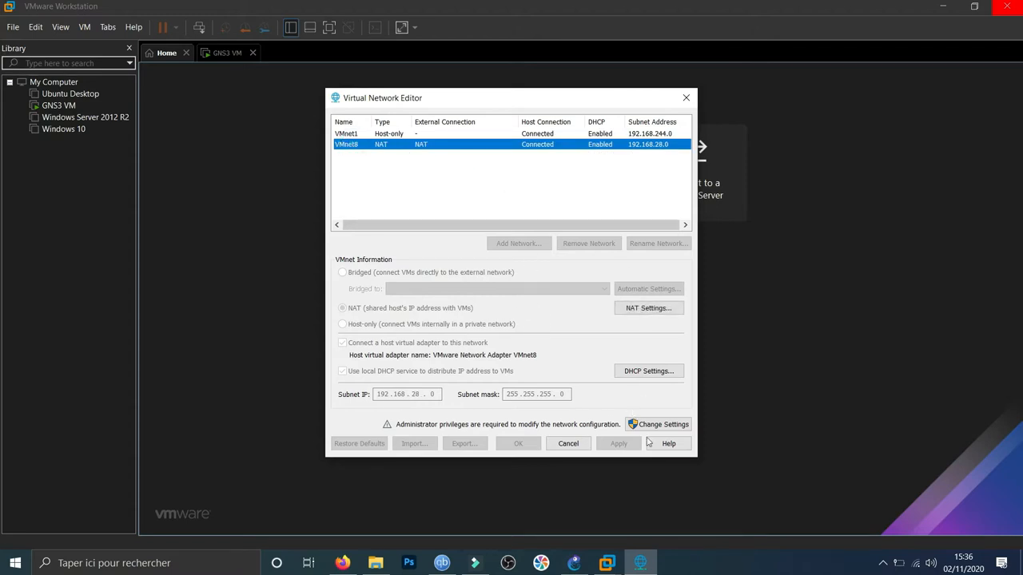
left_click(567, 445)
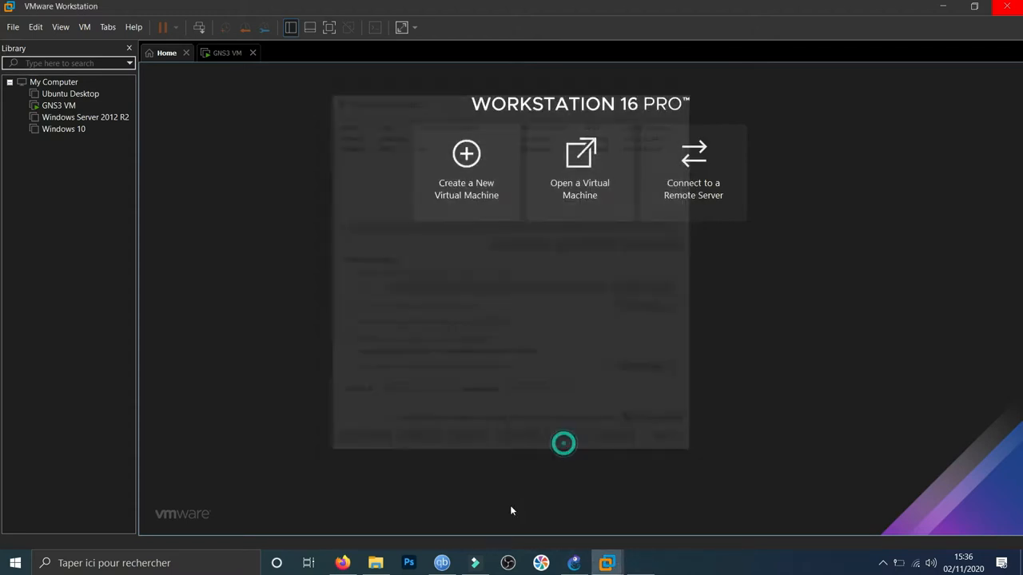
Open the Windows network connections and display the connection details of VMware Network Adapter VMnet1.
left_click(375, 563)
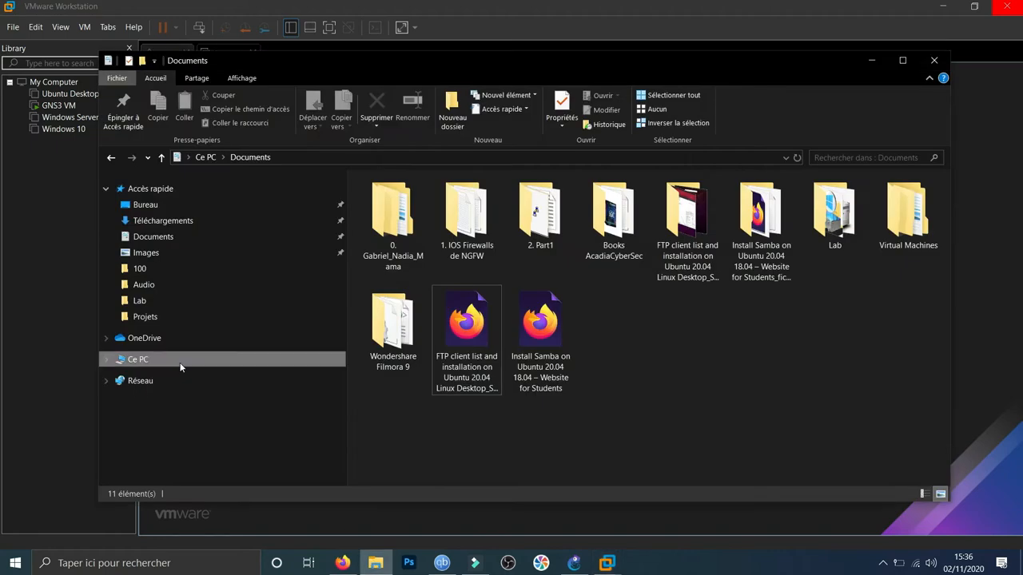
right_click(144, 382)
left_click(199, 514)
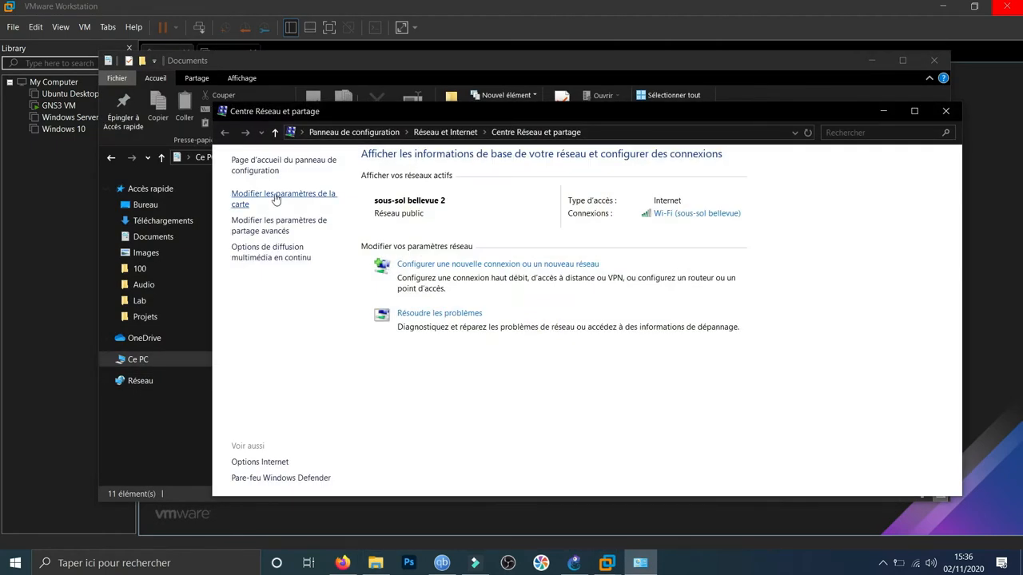
left_click(276, 199)
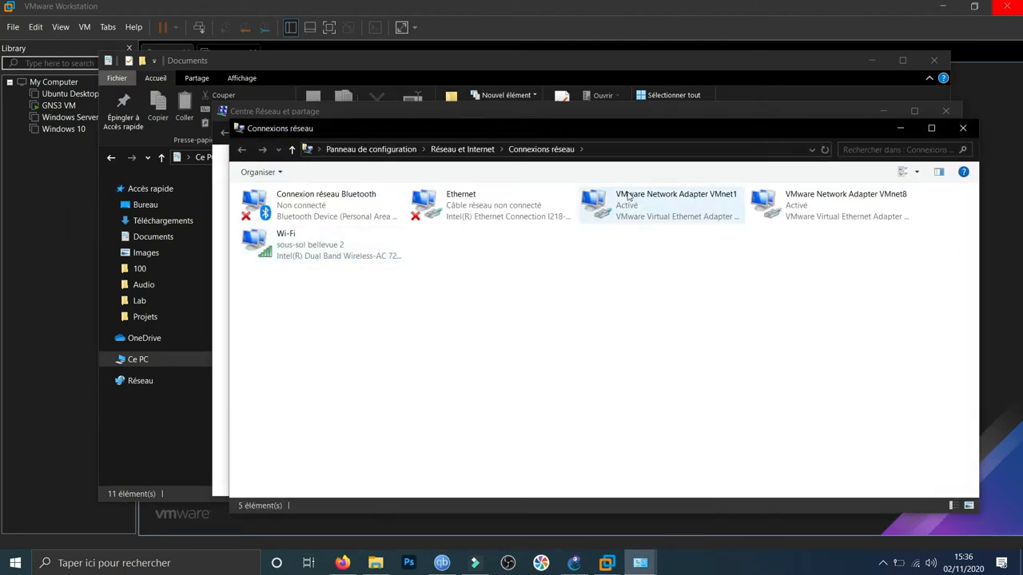
right_click(645, 206)
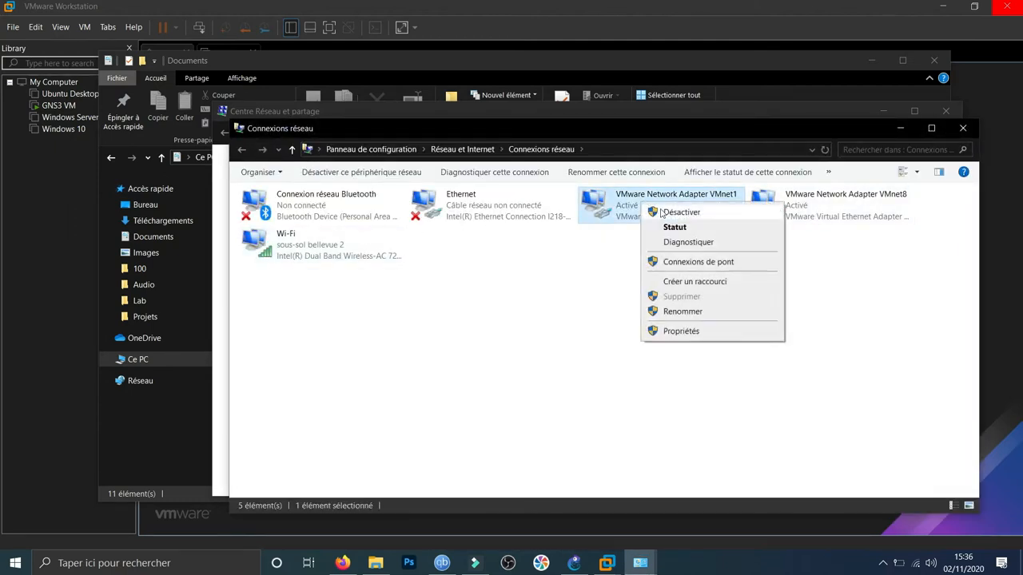
left_click(673, 227)
left_click(444, 274)
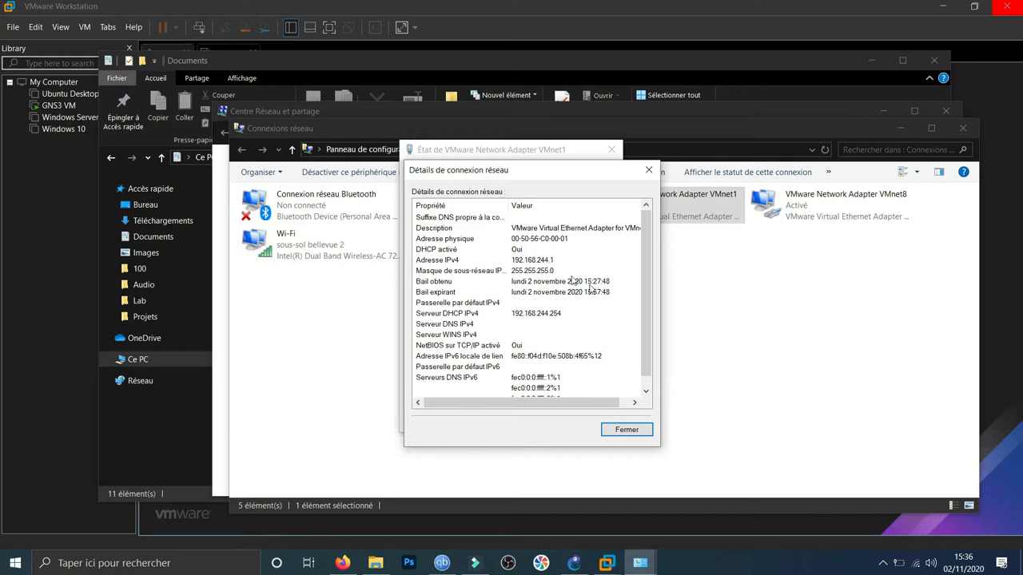
Return to VMware Workstation and examine VMnet1's subnet and DHCP settings in the Virtual Network Editor.
left_click(606, 563)
left_click(569, 458)
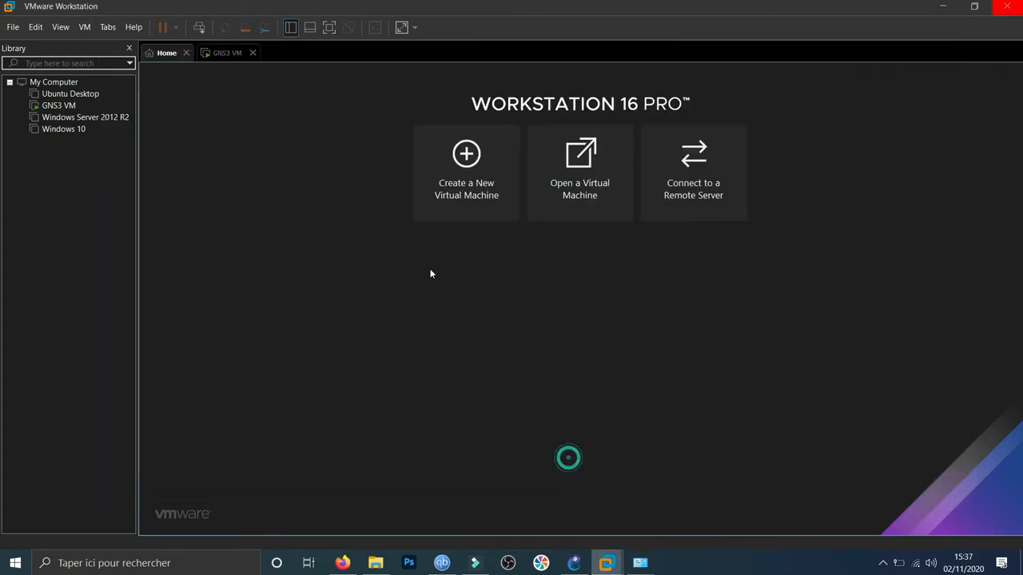
left_click(34, 29)
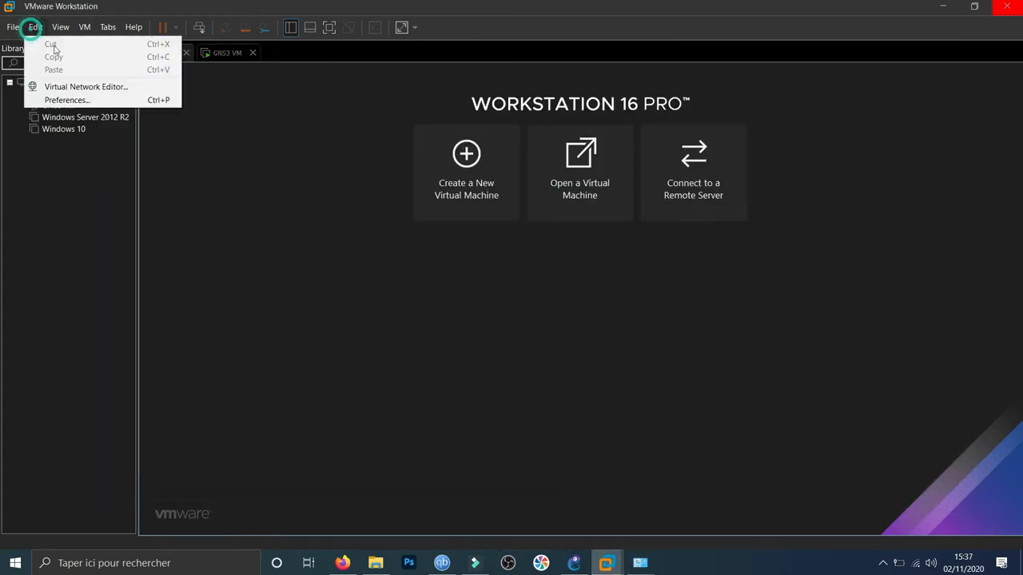
left_click(67, 88)
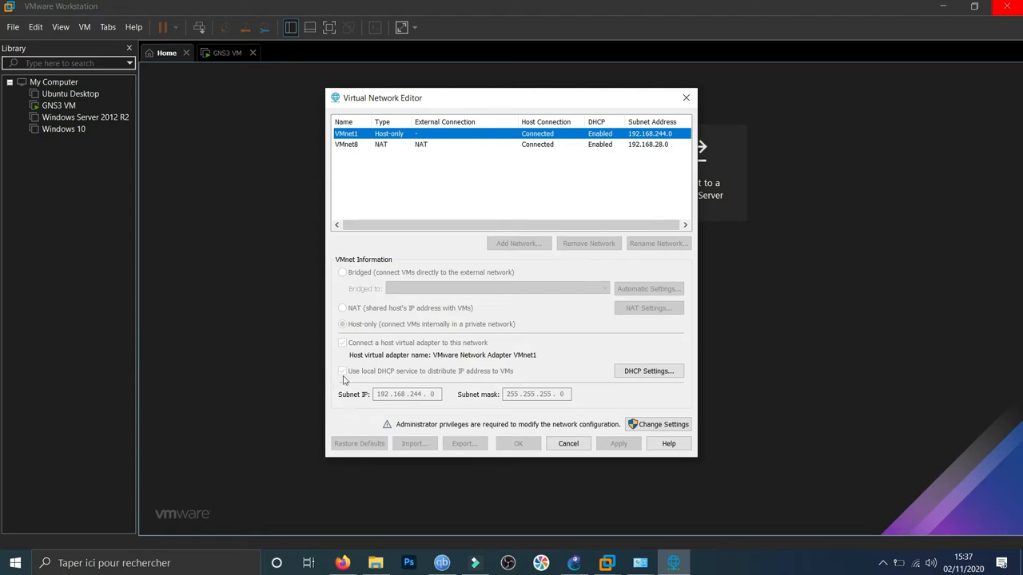
Switch to the Windows network connections, check the details of VMware Network Adapter VMnet8, and return to the Virtual Network Editor.
left_click(639, 564)
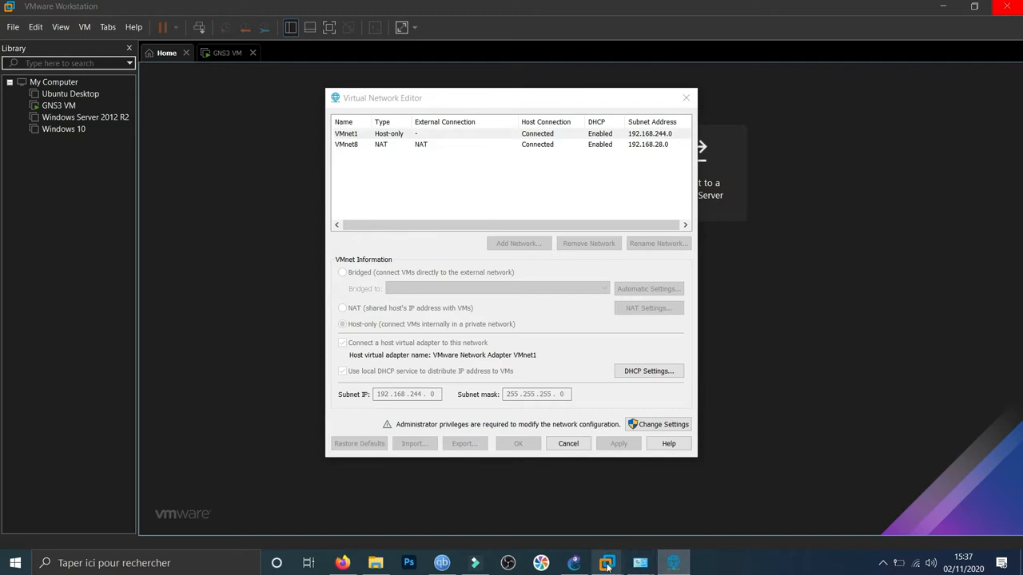
left_click(667, 511)
left_click(848, 206)
right_click(849, 206)
left_click(879, 227)
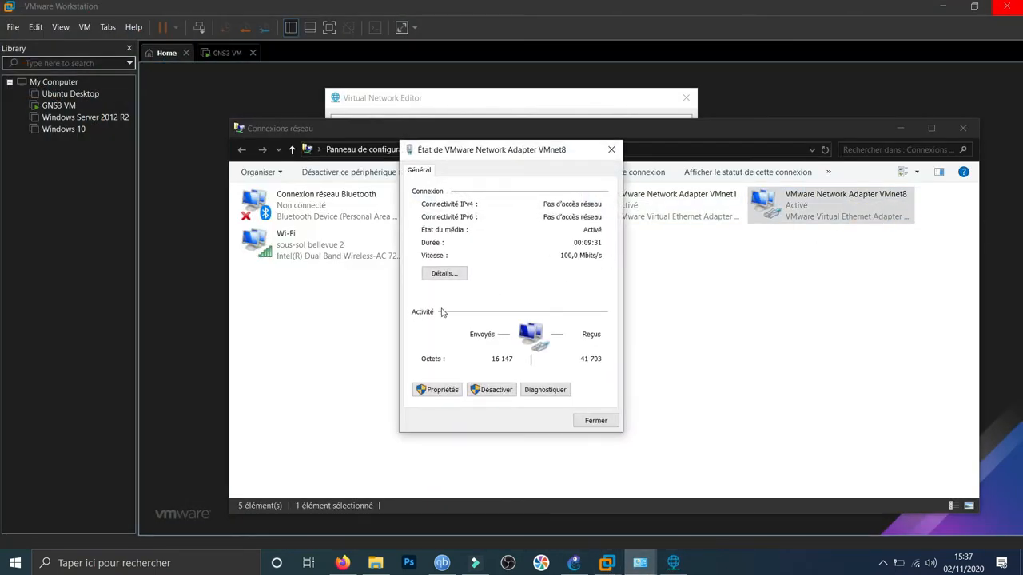
left_click(445, 274)
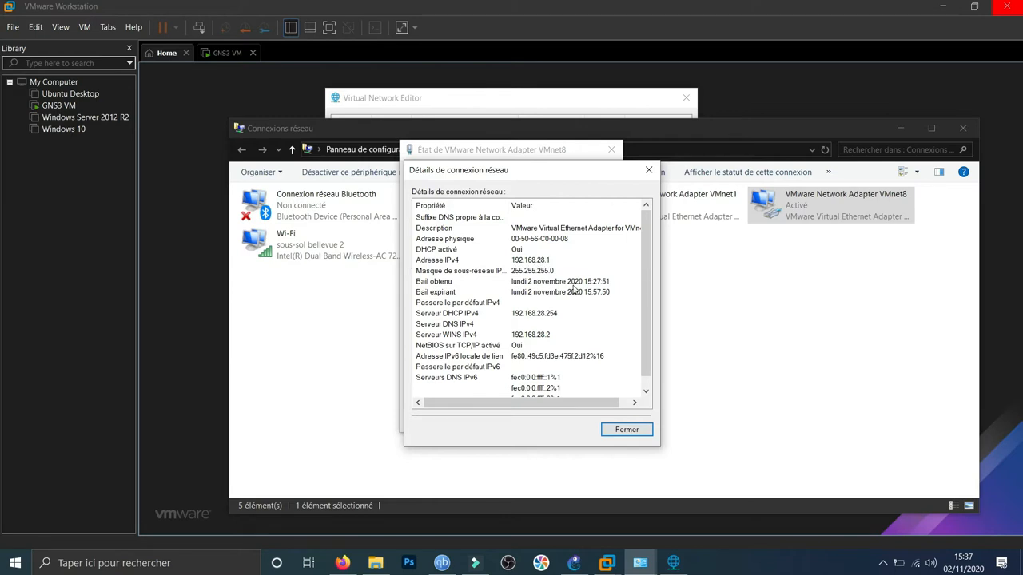
left_click(628, 434)
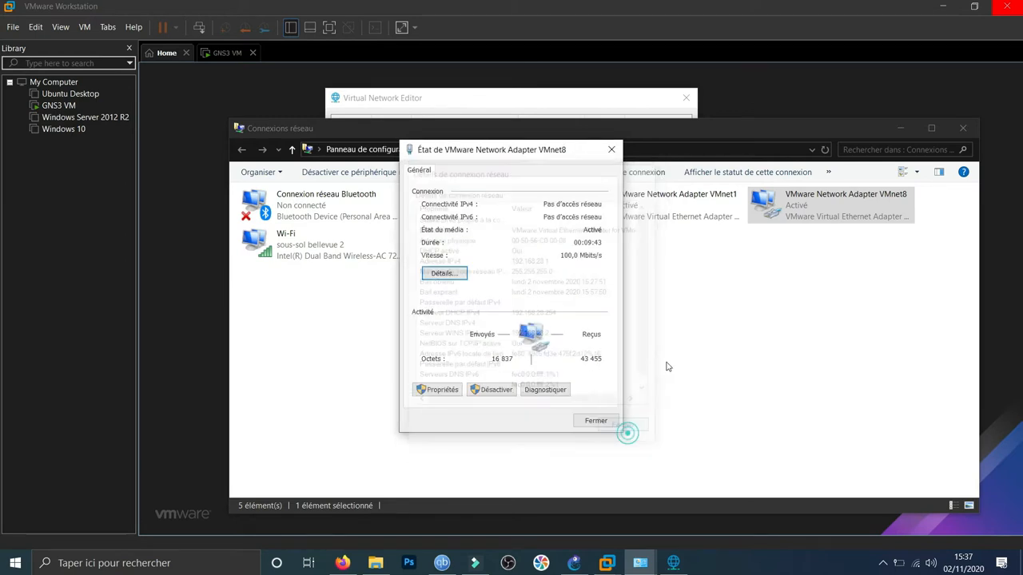
left_click(592, 421)
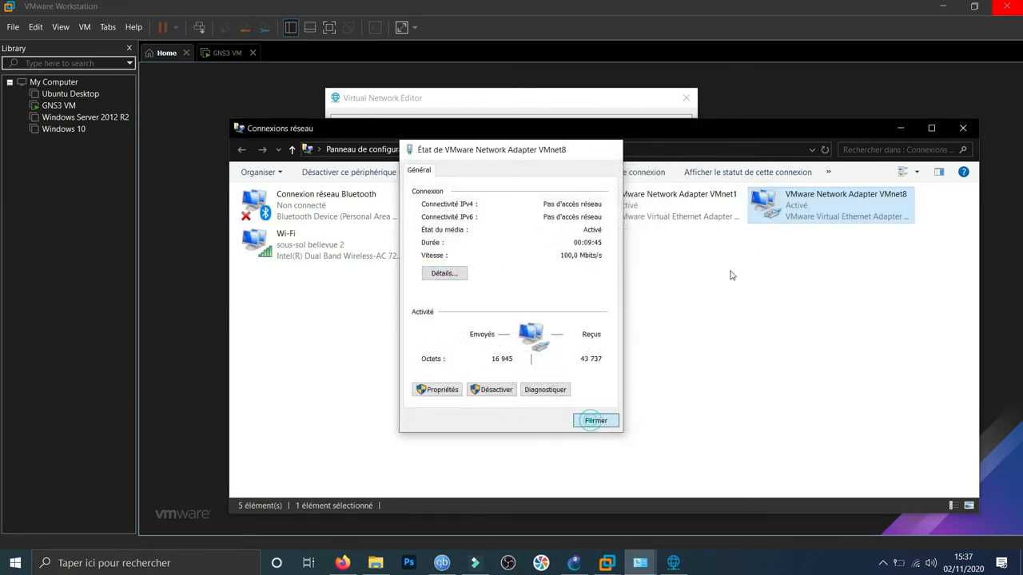
left_click(963, 133)
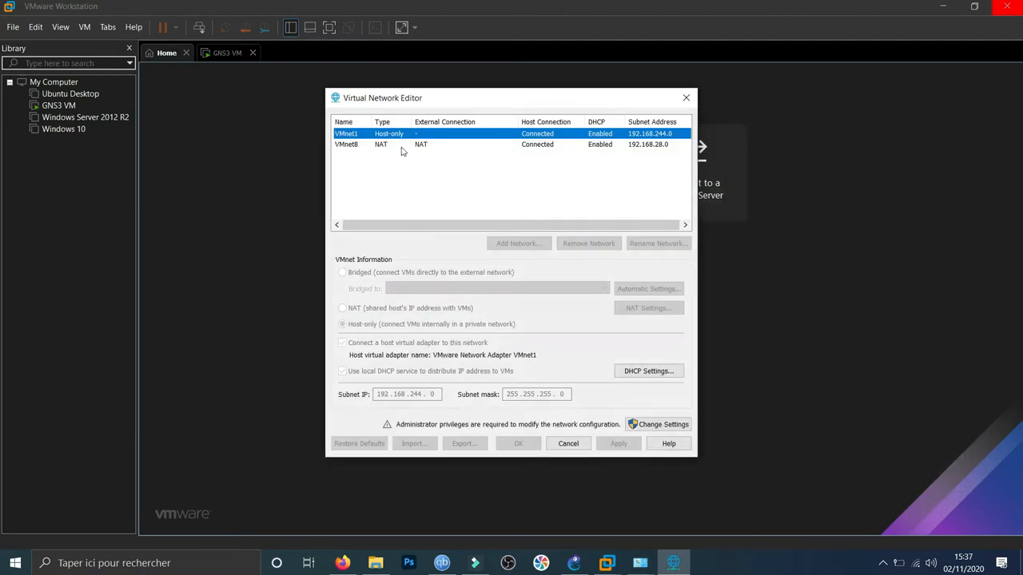
left_click_drag(479, 102, 374, 101)
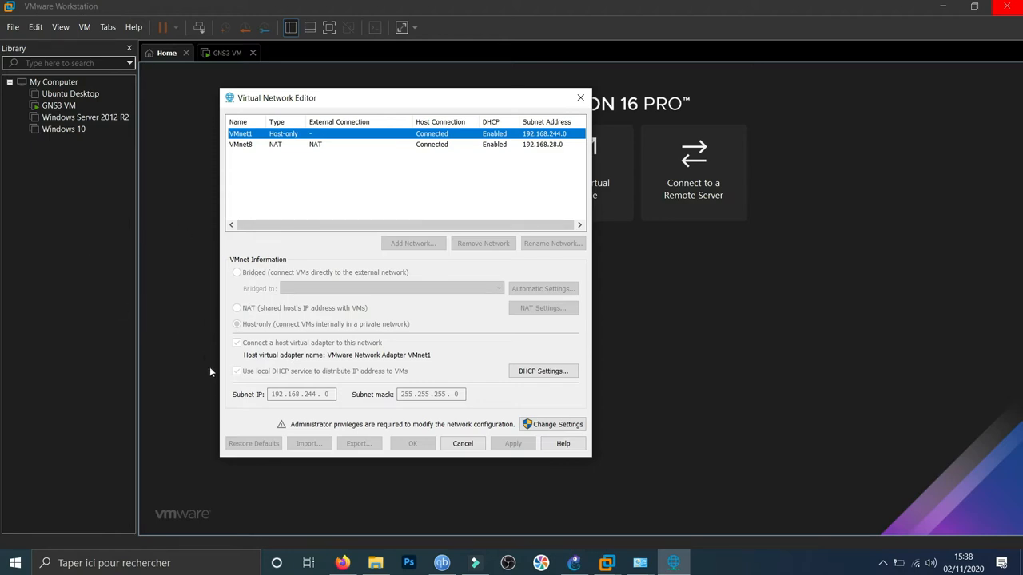
In GNS3's advanced local VMware preferences, configure the managed VMnet interfaces vmnet2 to vmnet4 and apply the settings.
left_click(574, 562)
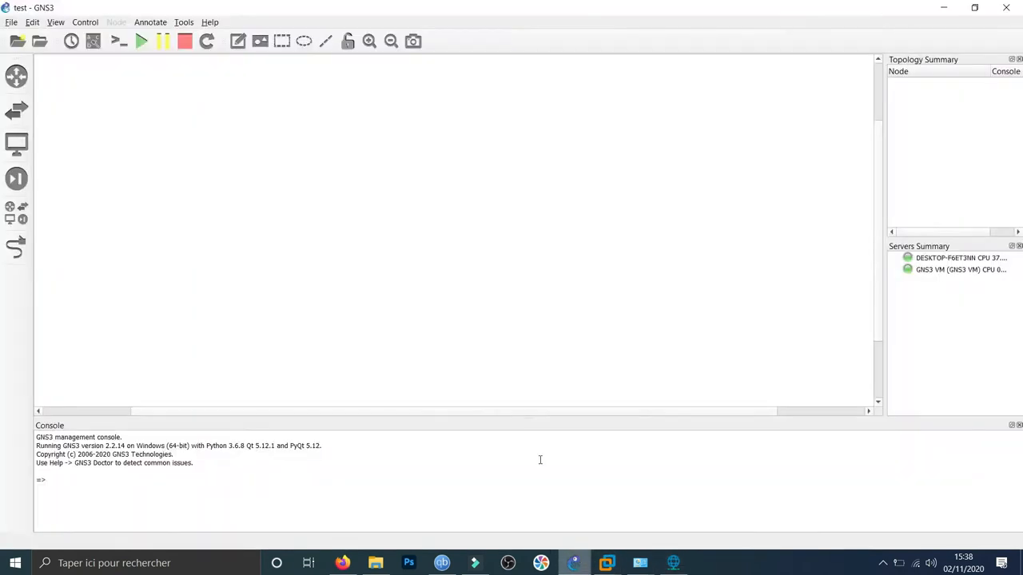
left_click(32, 22)
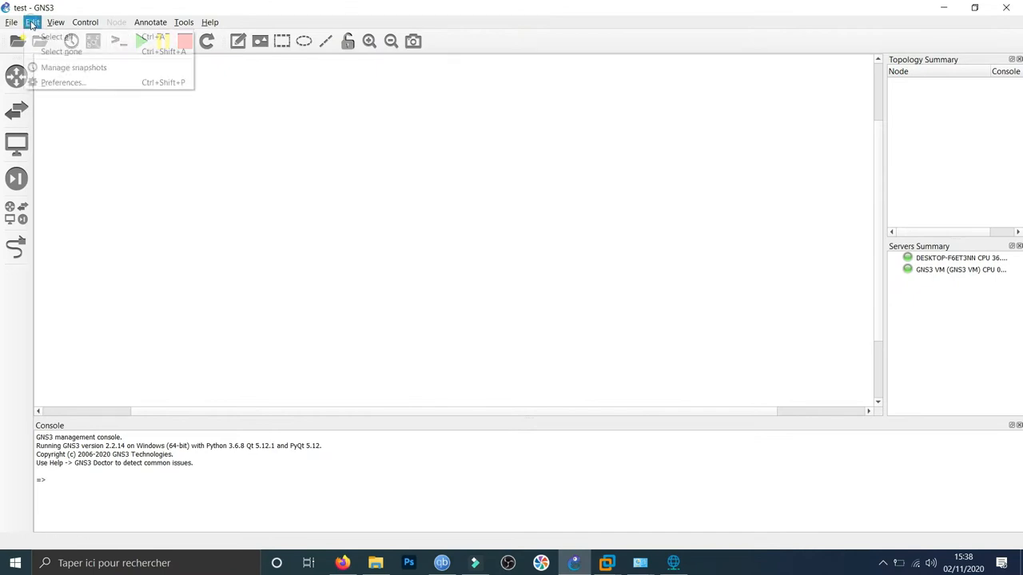
left_click(56, 82)
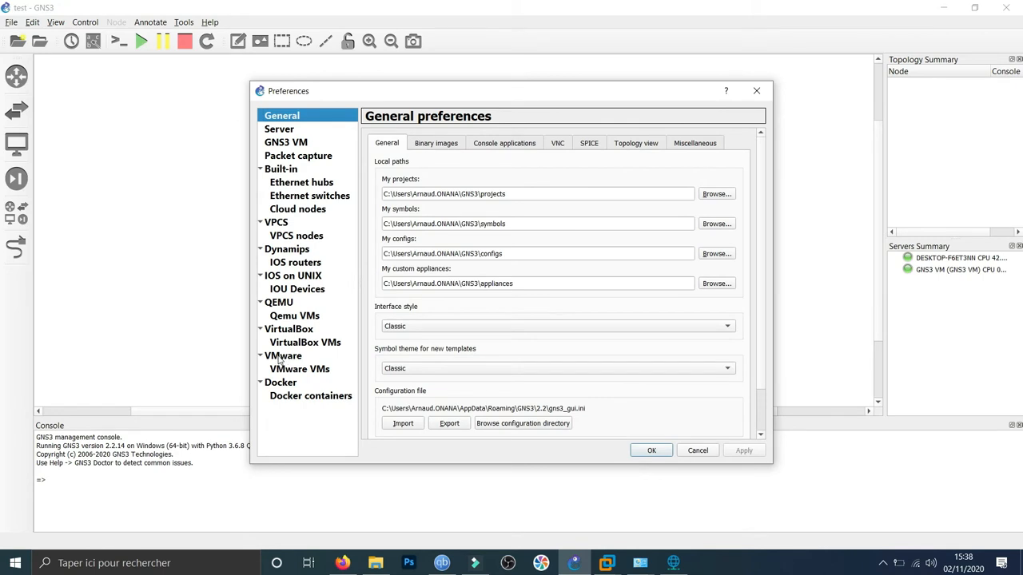
left_click(281, 357)
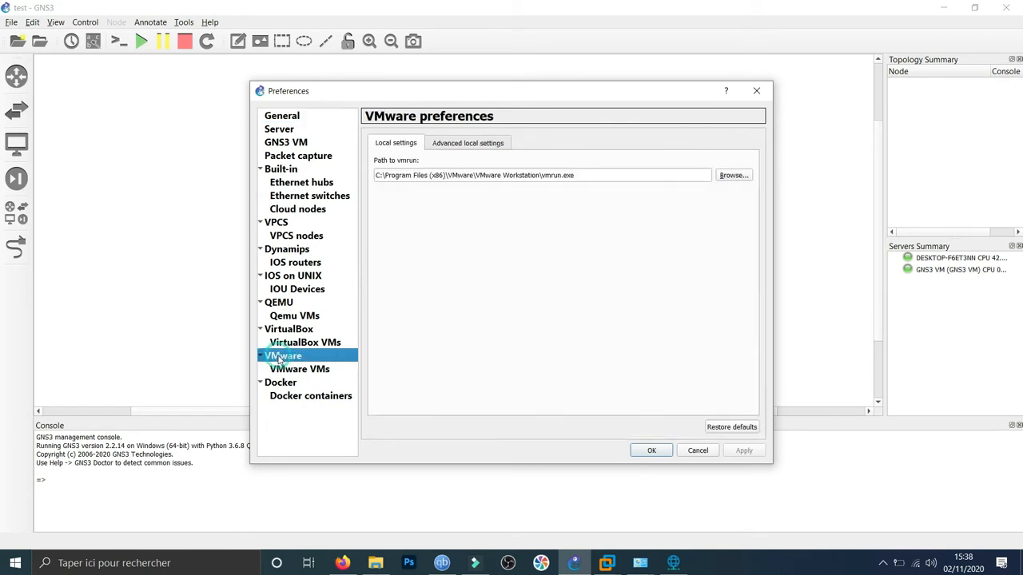
left_click(467, 142)
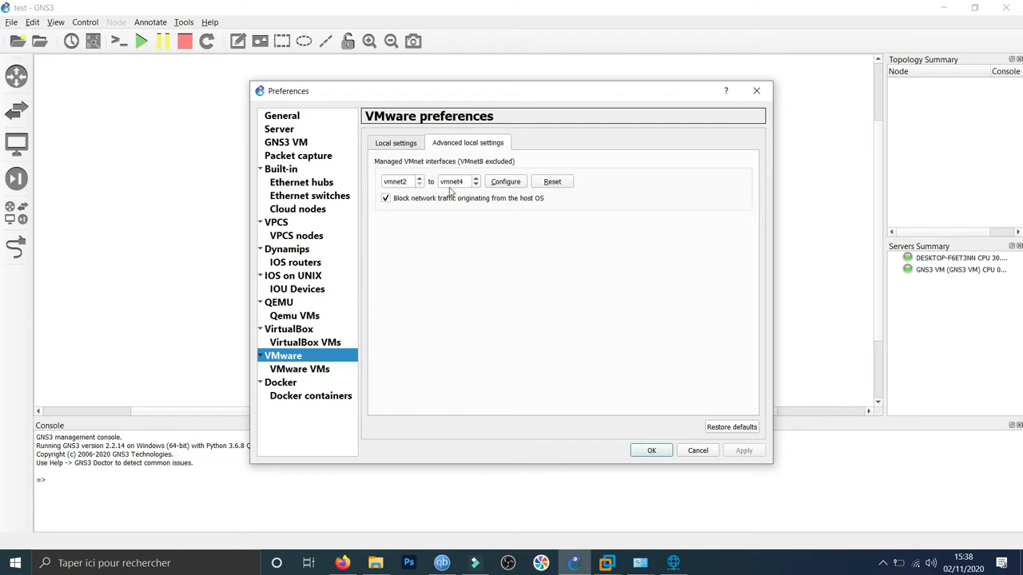
left_click(505, 182)
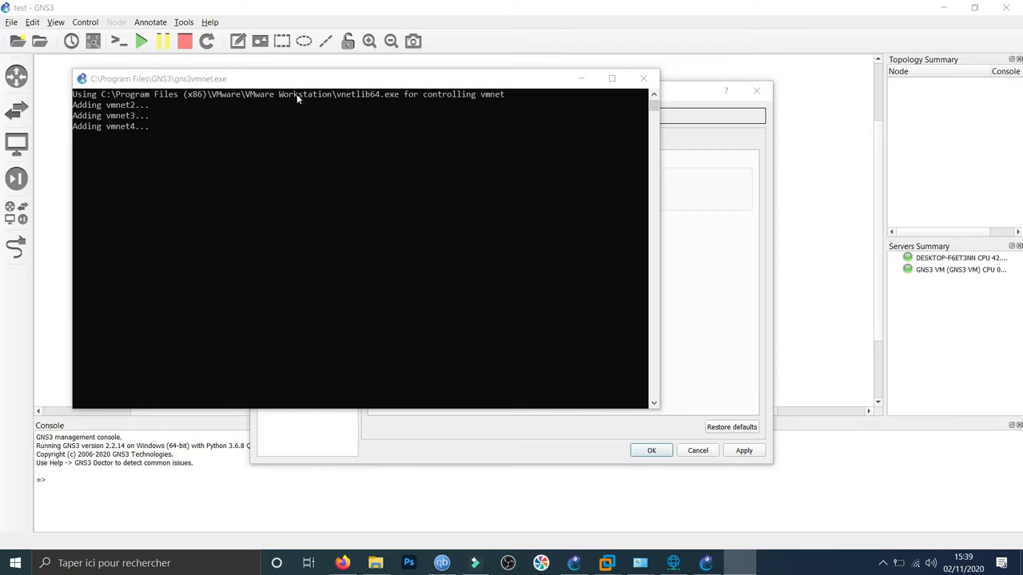
left_click(383, 112)
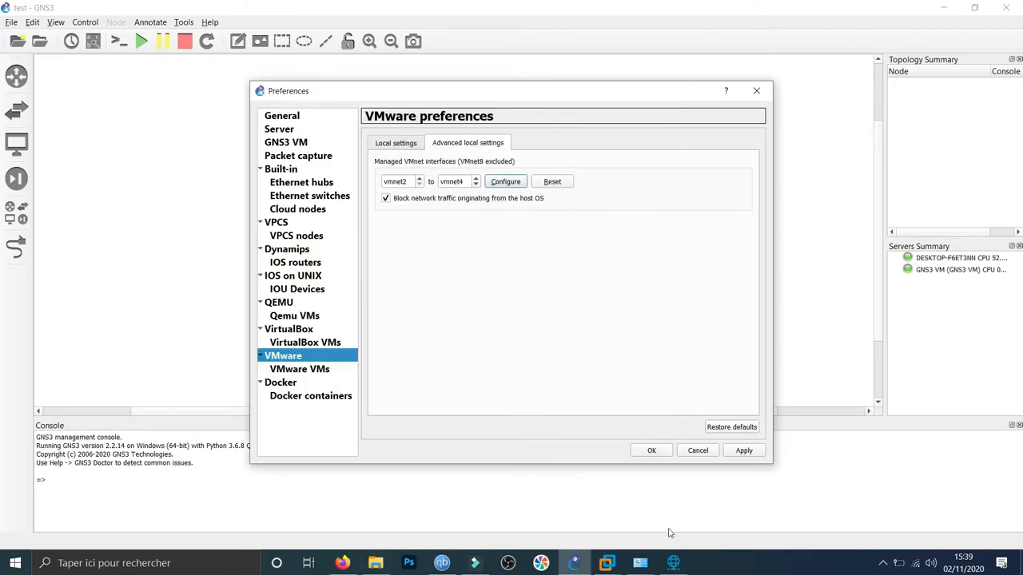
left_click(744, 450)
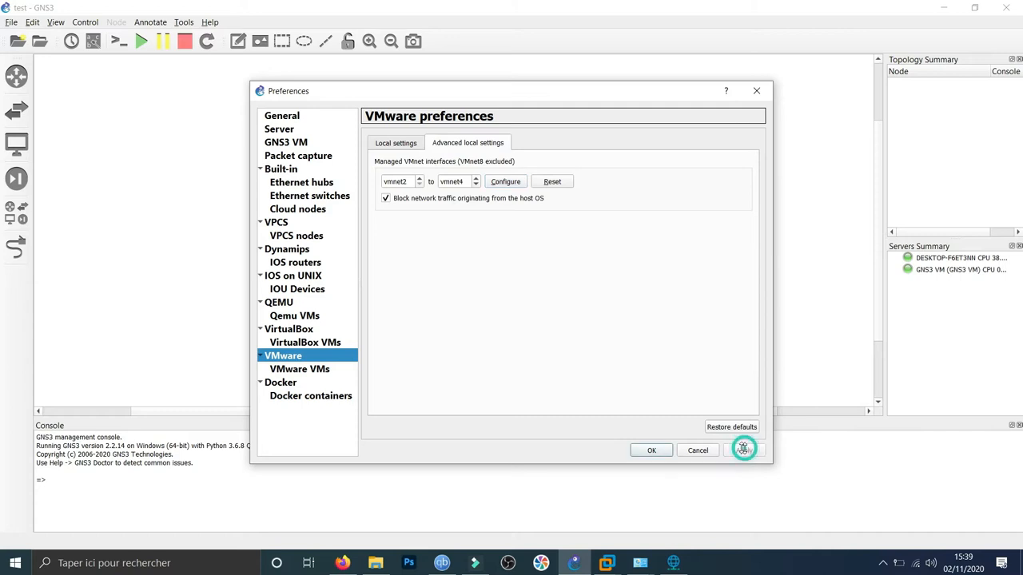
left_click(651, 450)
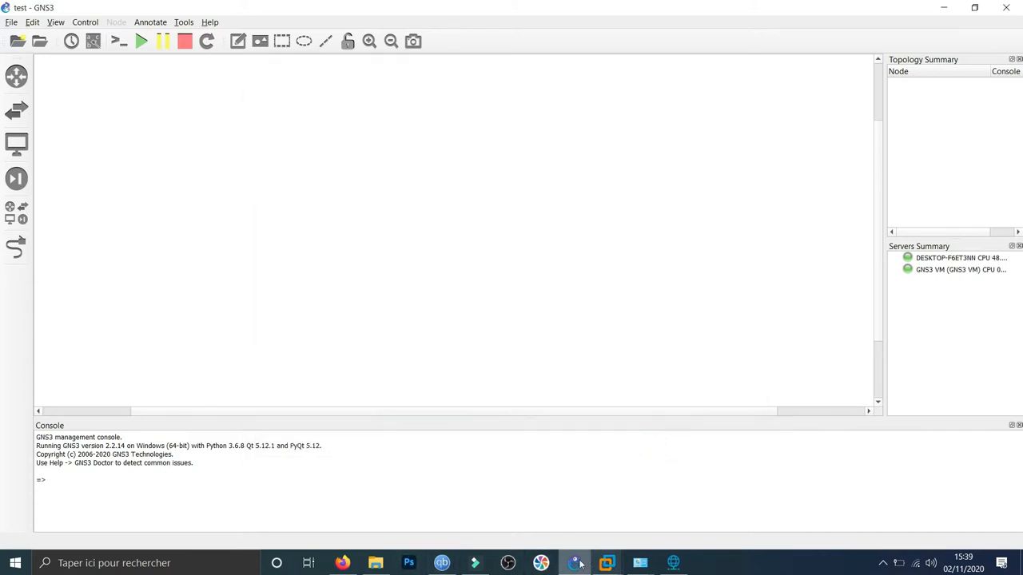
Close the open Virtual Network Editor and reopen it from VMware Workstation to review the refreshed network list.
left_click(673, 563)
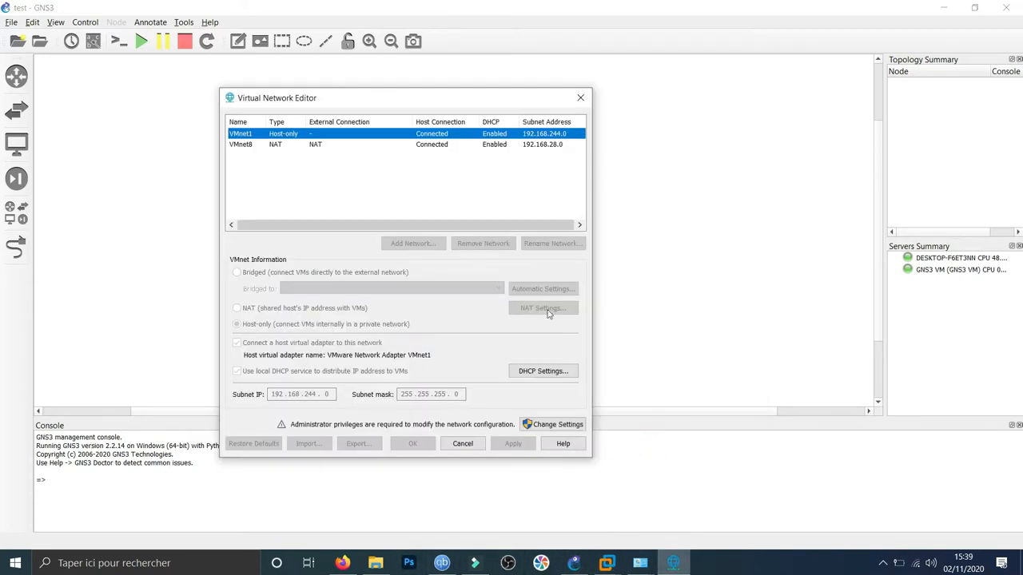
left_click(579, 98)
mouse_move(606, 562)
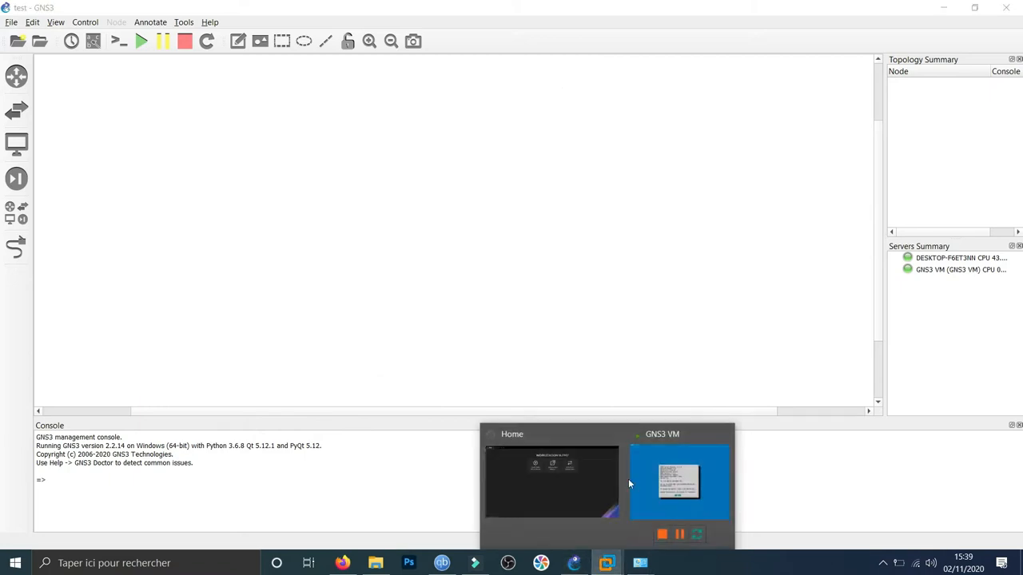
left_click(588, 479)
left_click(36, 26)
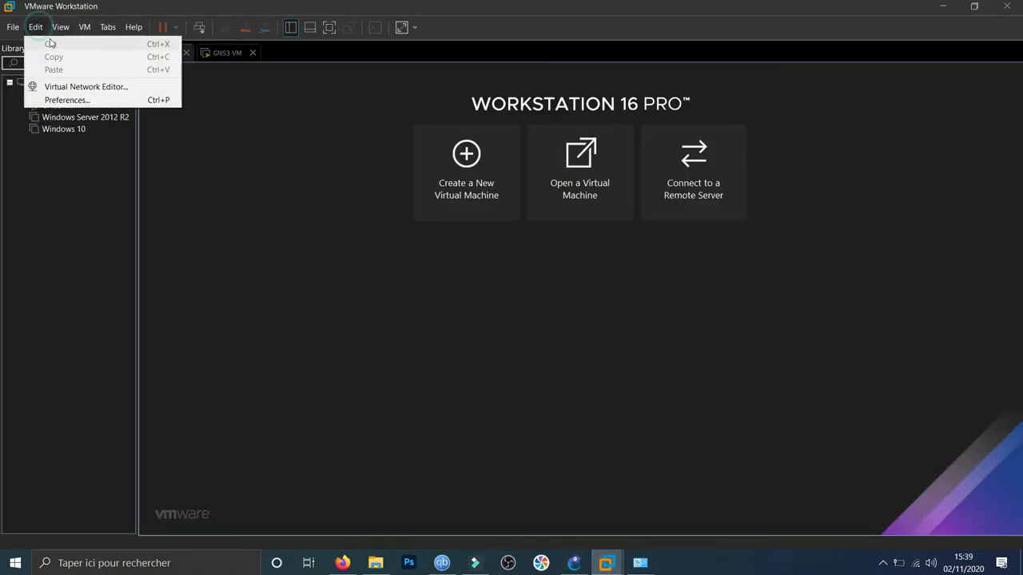
left_click(64, 86)
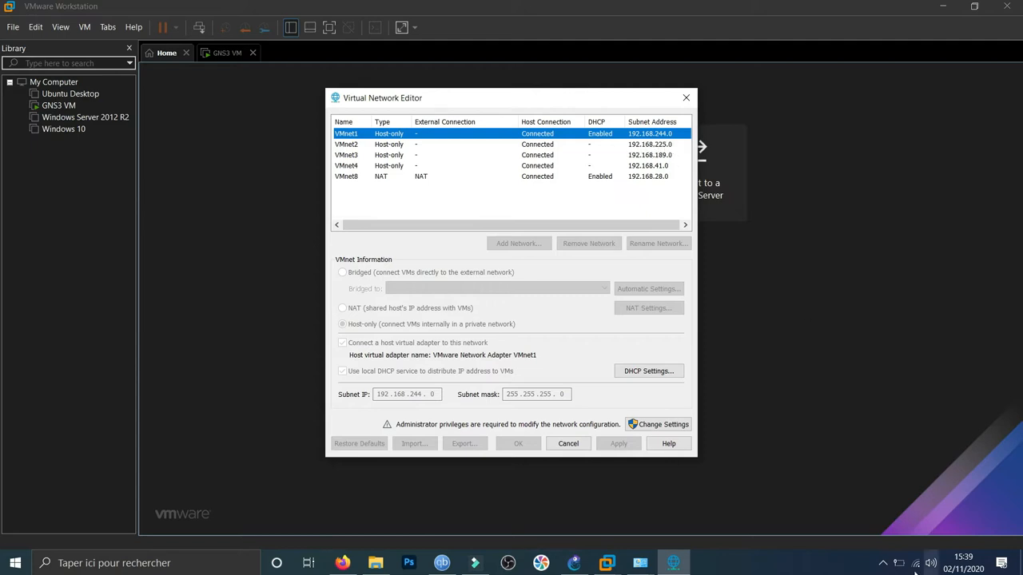
Open the adapter list from the Windows Network and Sharing Center and display the connection details of VMware Network Adapter VMnet2.
left_click(640, 563)
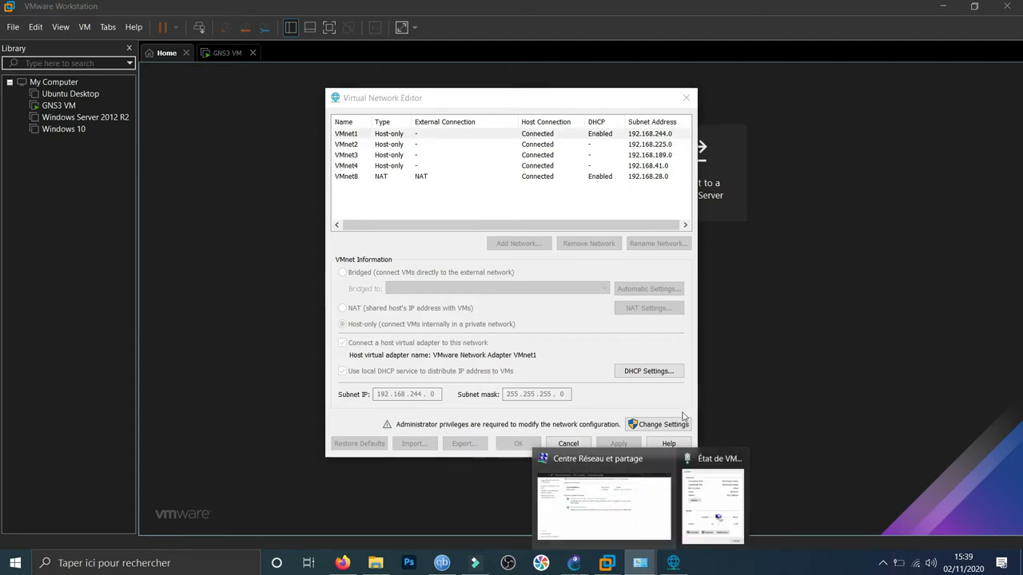
left_click(602, 516)
left_click(269, 193)
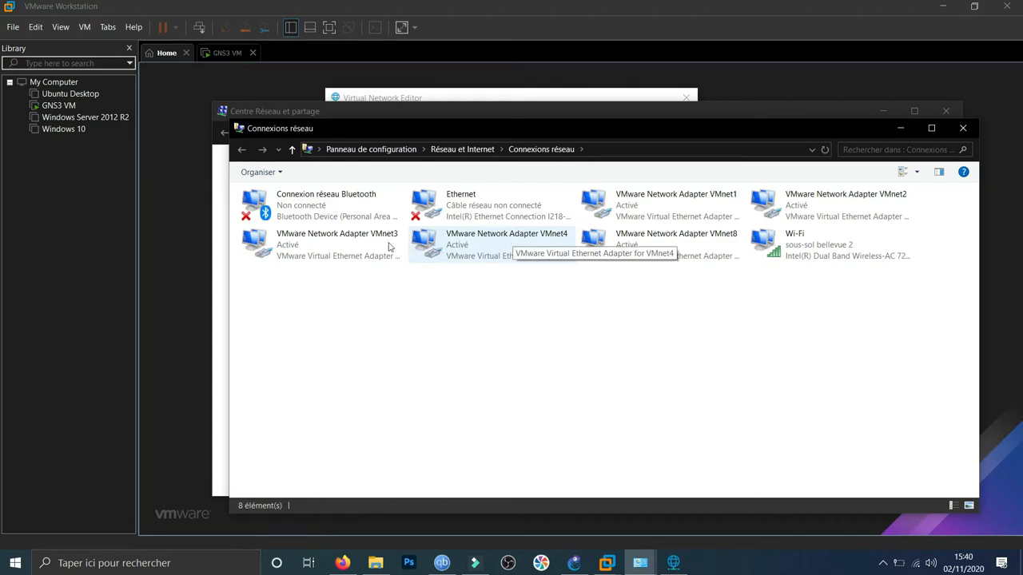
right_click(902, 198)
left_click(914, 221)
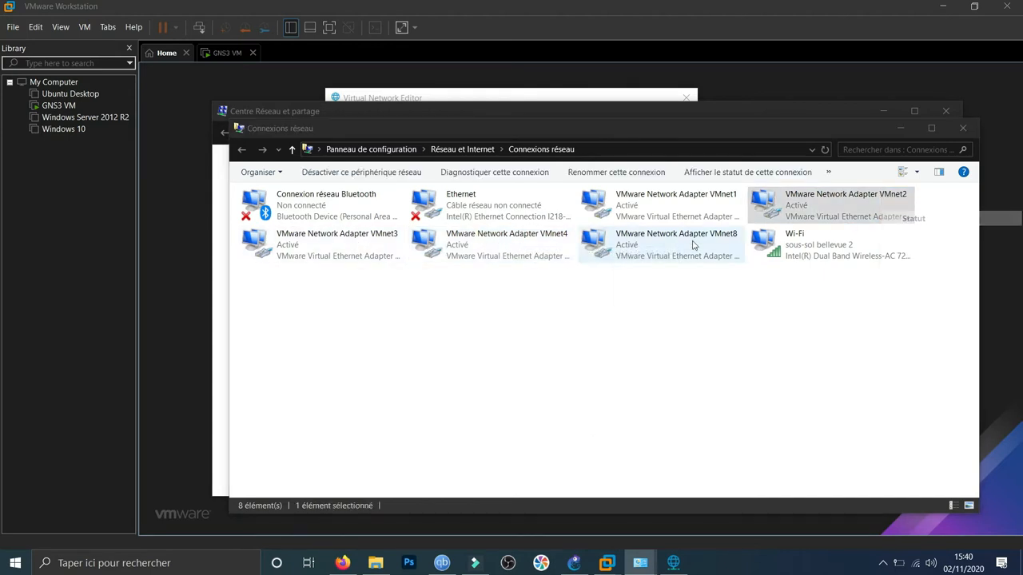
left_click(452, 274)
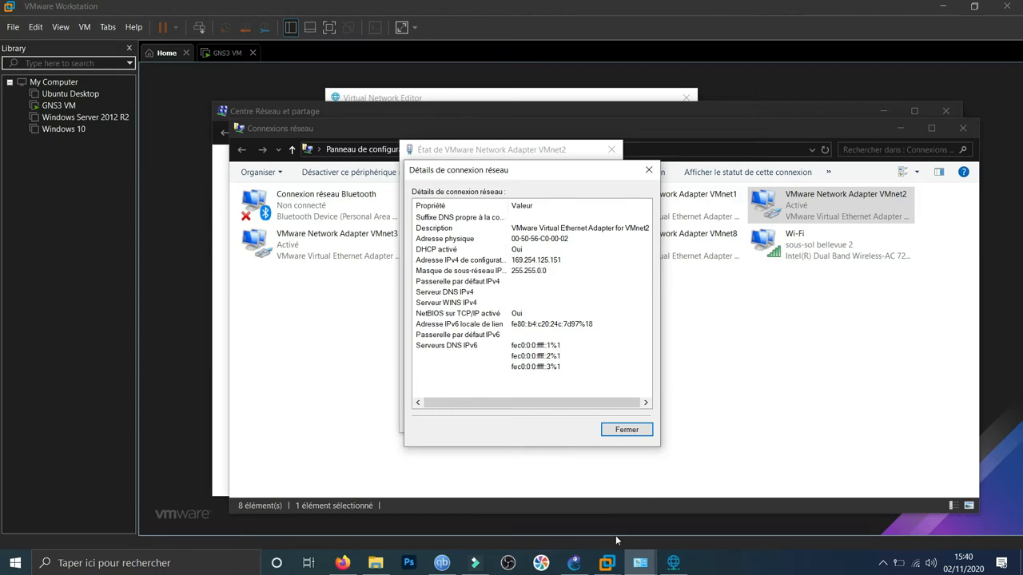
Place the Virtual Network Editor beside VMnet2's connection details to compare them, and close the details and status windows.
left_click(674, 562)
left_click_drag(520, 102, 830, 115)
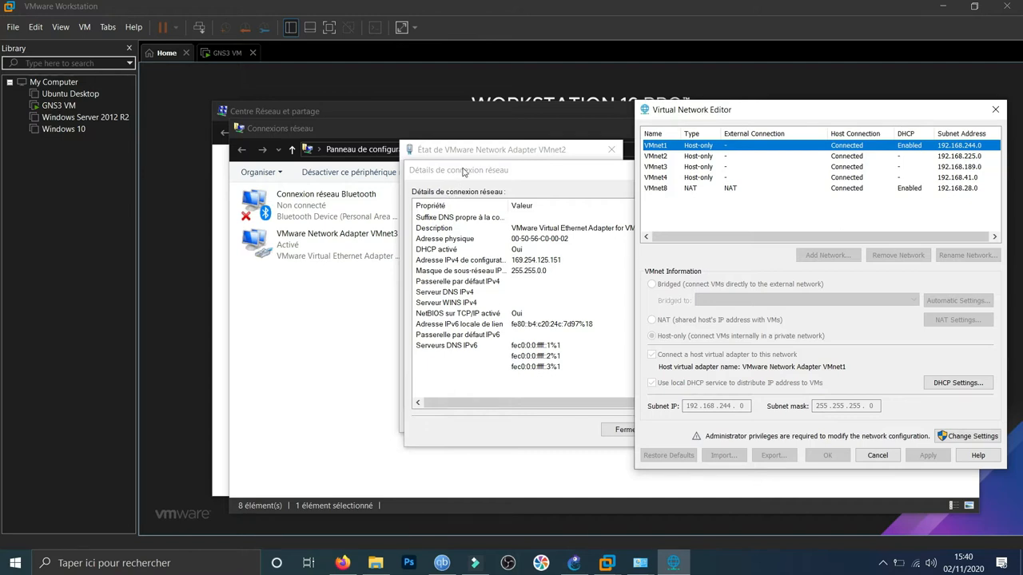
left_click_drag(464, 171, 322, 178)
left_click(484, 435)
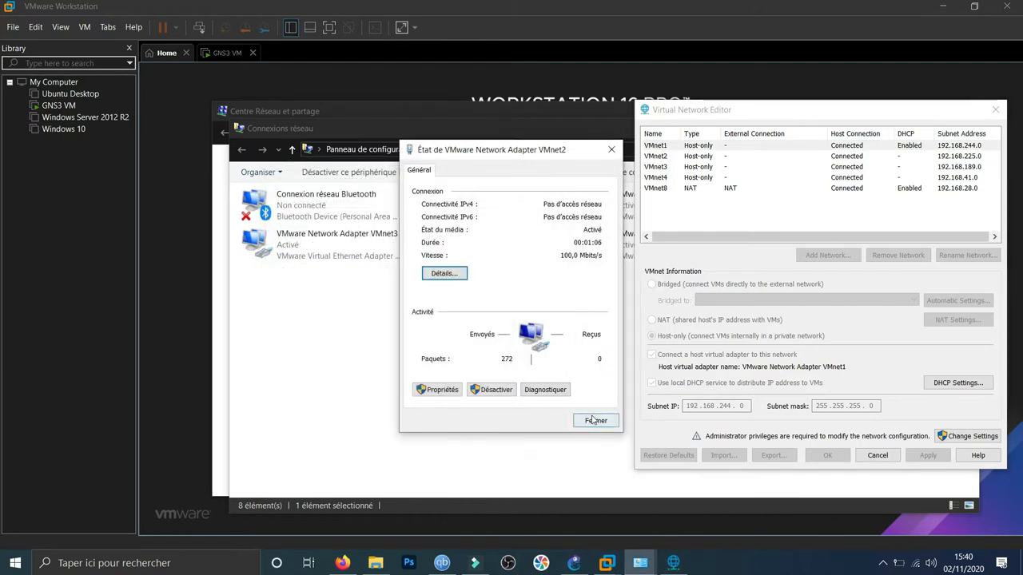
left_click(595, 420)
Move the network connections window aside and recheck VMware Network Adapter VMnet2's IPv4 address and subnet mask in its connection details.
left_click_drag(449, 126, 258, 118)
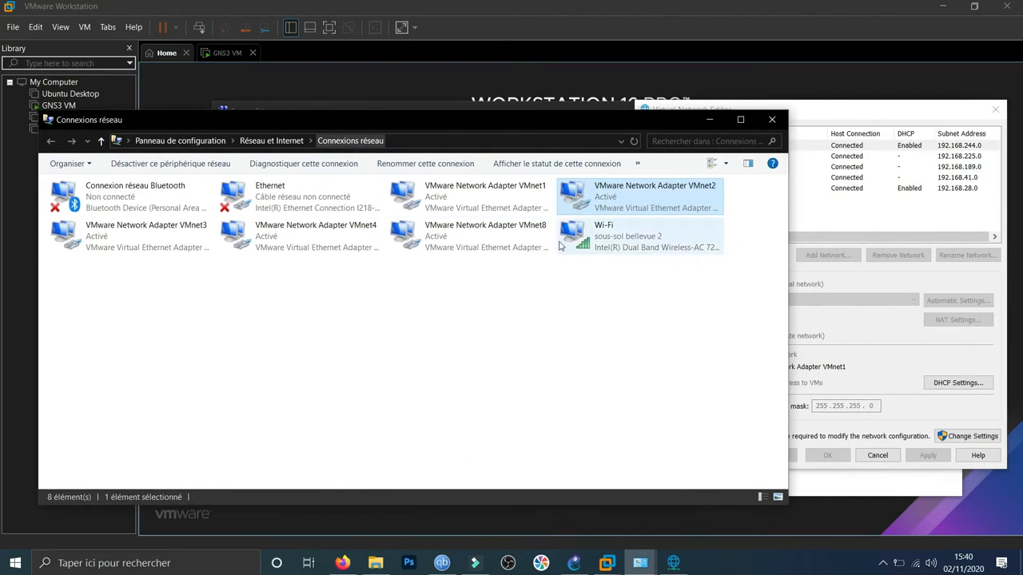
right_click(627, 196)
left_click(661, 220)
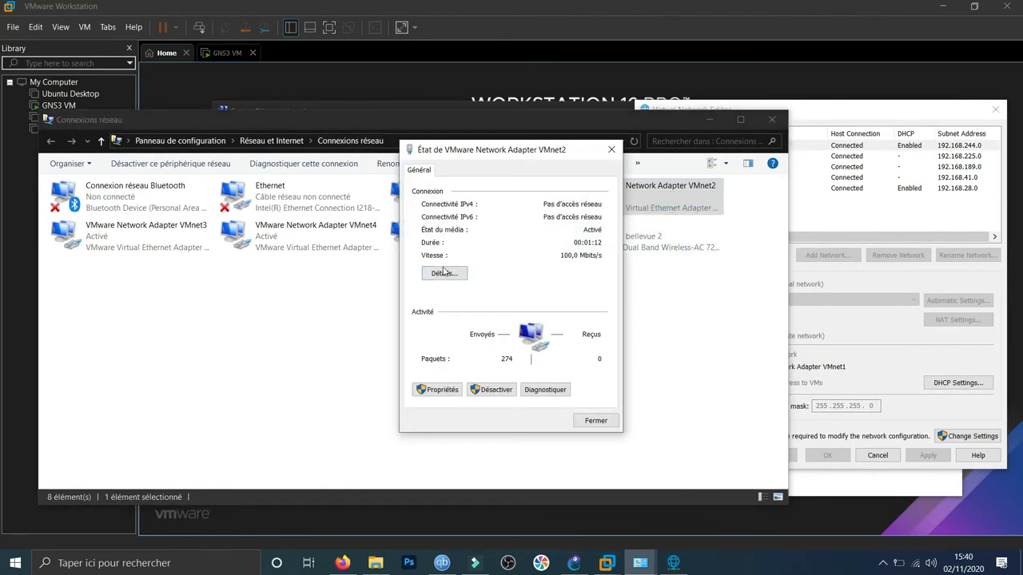
left_click(443, 273)
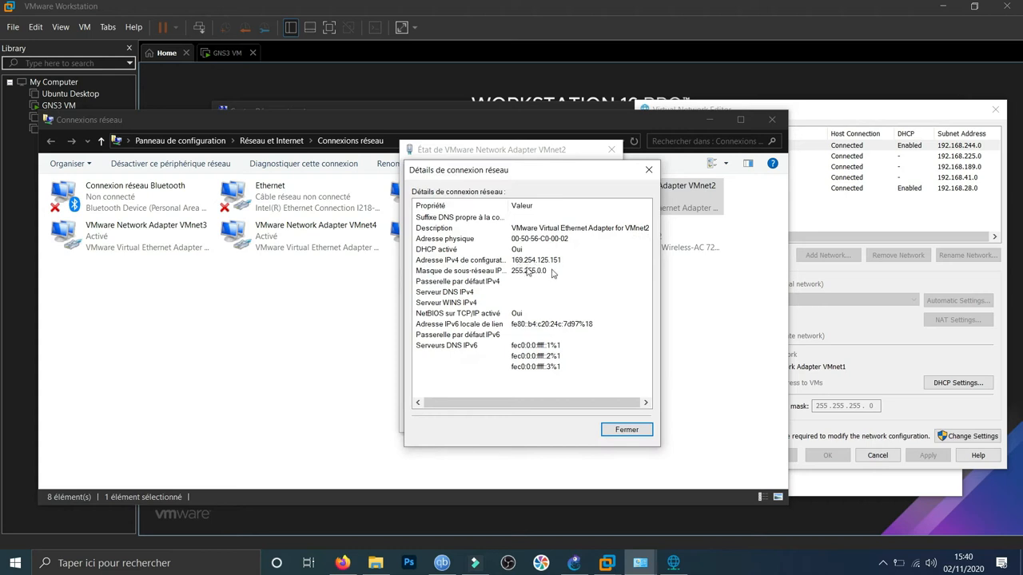
left_click(628, 433)
left_click(598, 424)
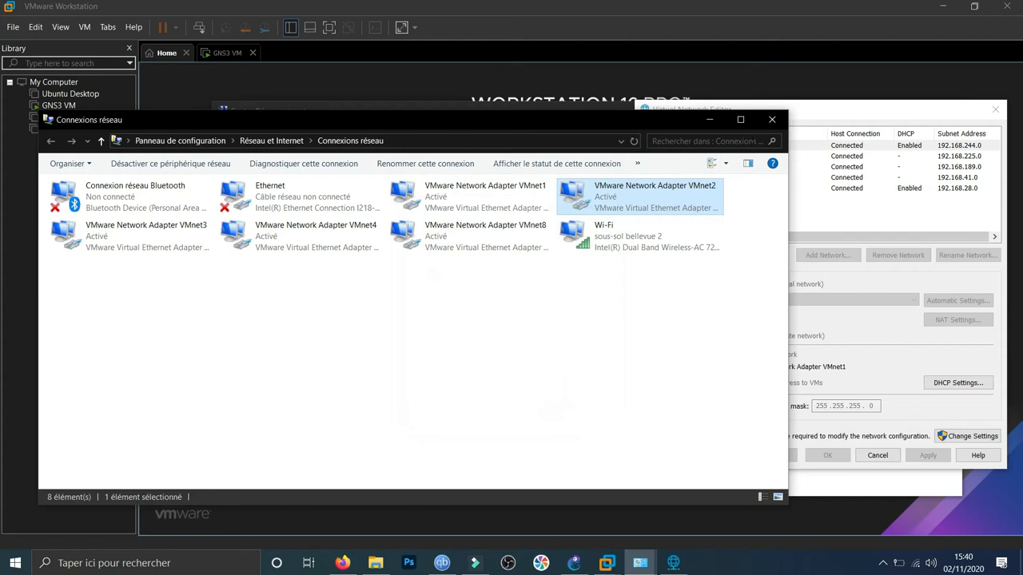
Close the network connections window and unlock the Virtual Network Editor with administrator privileges to check VMnet1's DHCP option.
left_click(772, 120)
left_click_drag(733, 112, 421, 93)
left_click(654, 419)
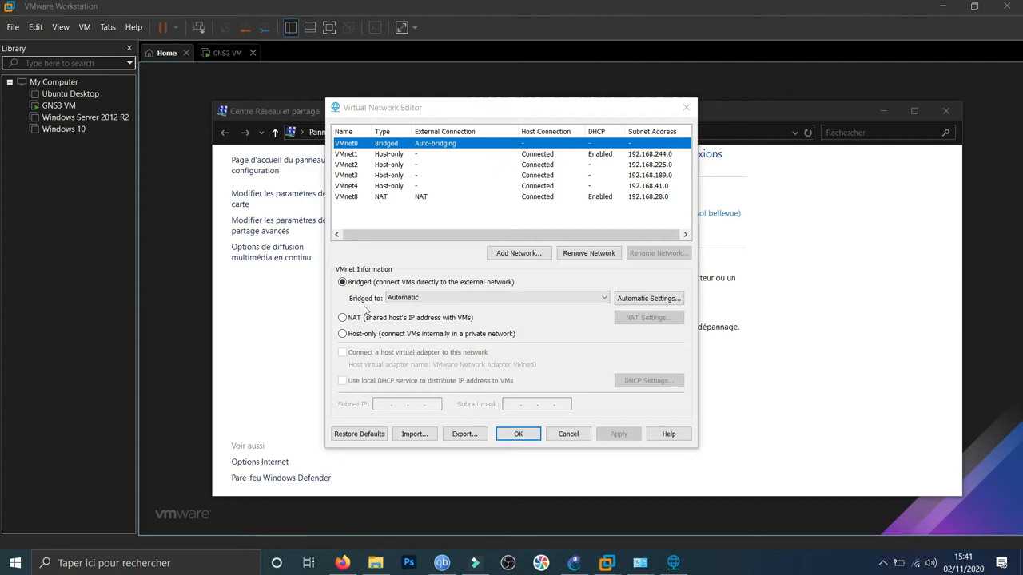
left_click(390, 157)
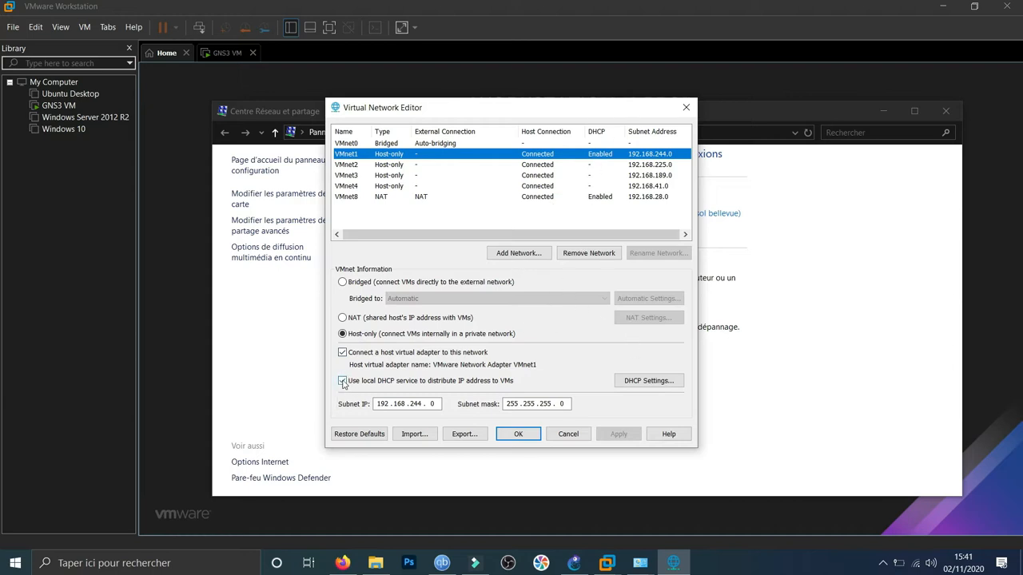
Enable the local DHCP service for VMnet2, VMnet3 and VMnet4 in the Virtual Network Editor and apply the changes.
left_click(588, 165)
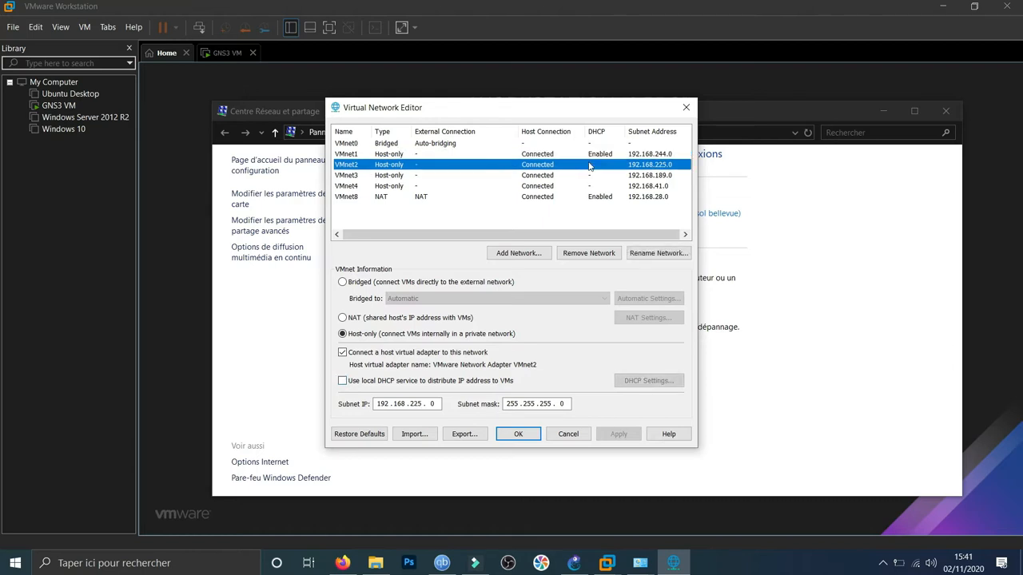
left_click(343, 381)
left_click(595, 175)
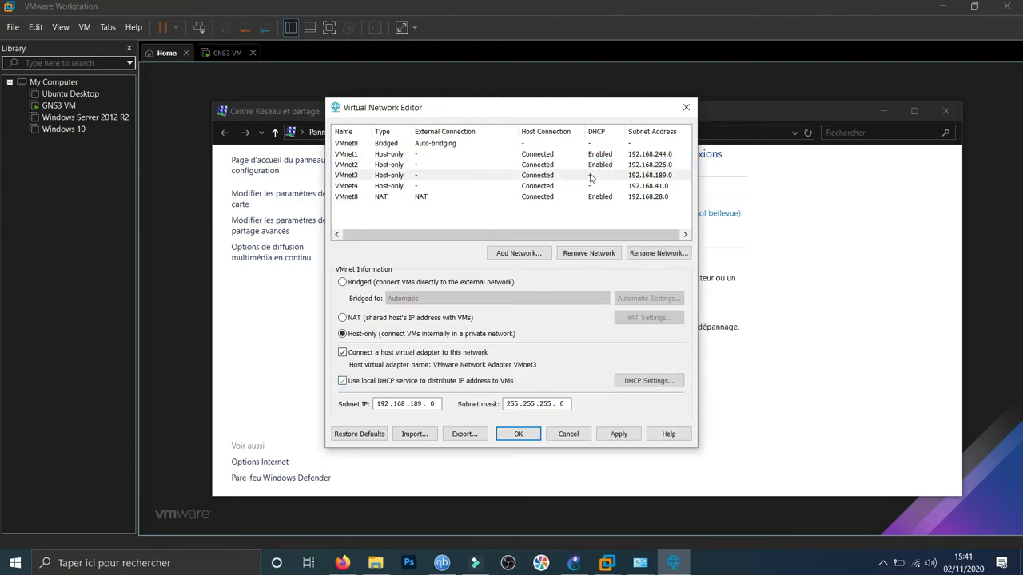
left_click(343, 381)
left_click(598, 187)
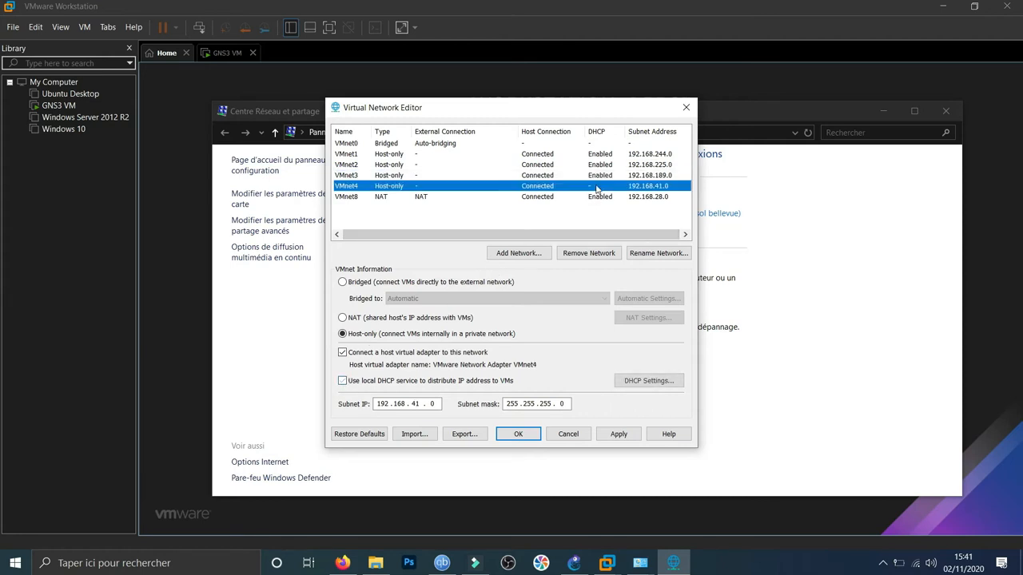
left_click(343, 382)
left_click(615, 434)
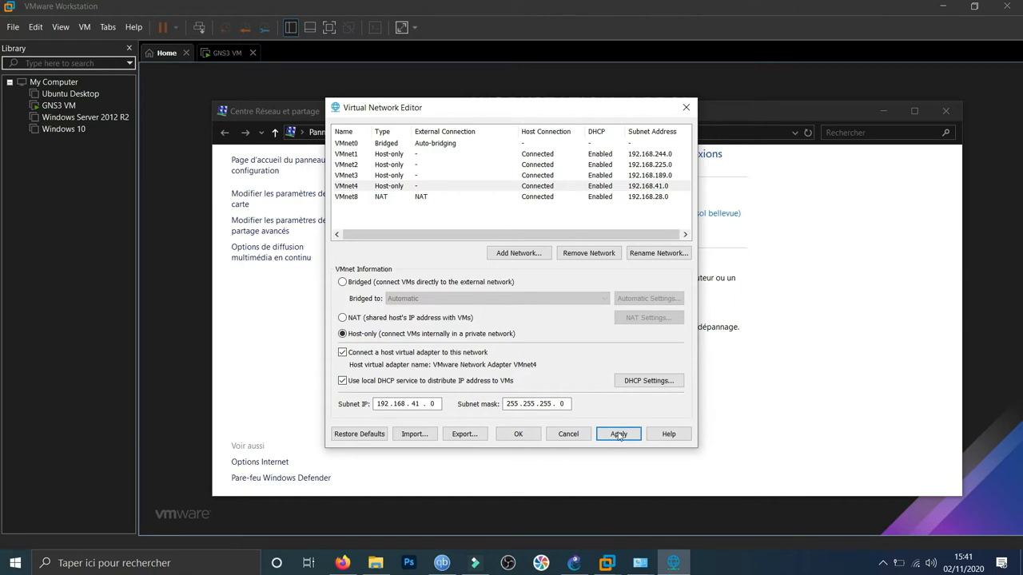
left_click(597, 436)
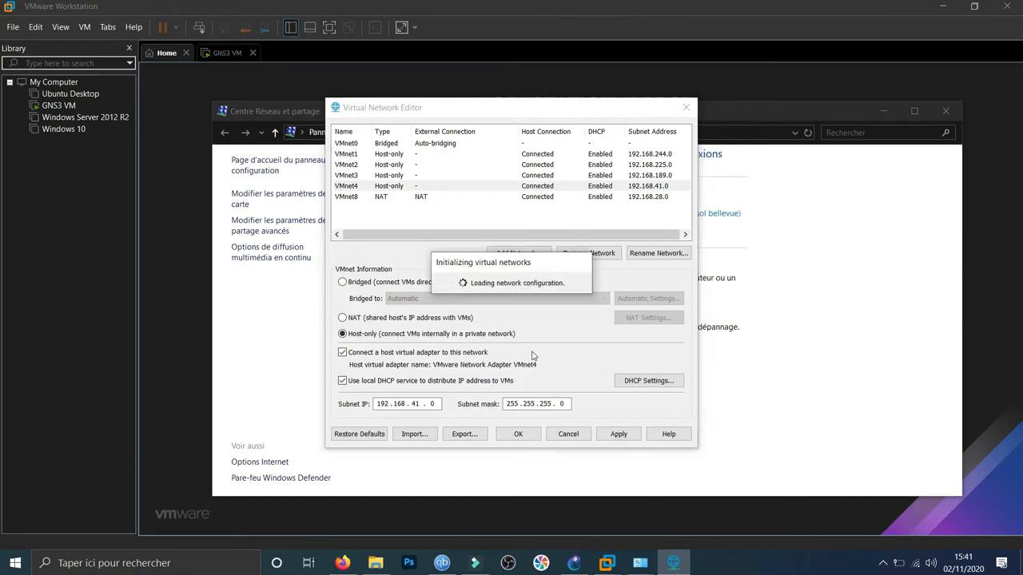
Accept the virtual network configuration to close the Virtual Network Editor, and close the Network and Sharing Center.
left_click(521, 435)
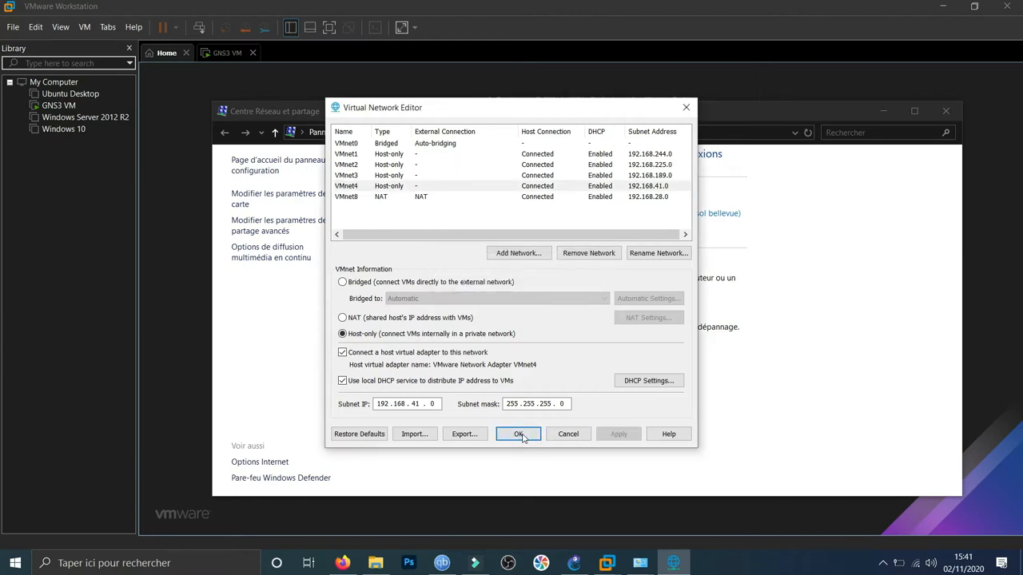
left_click(522, 436)
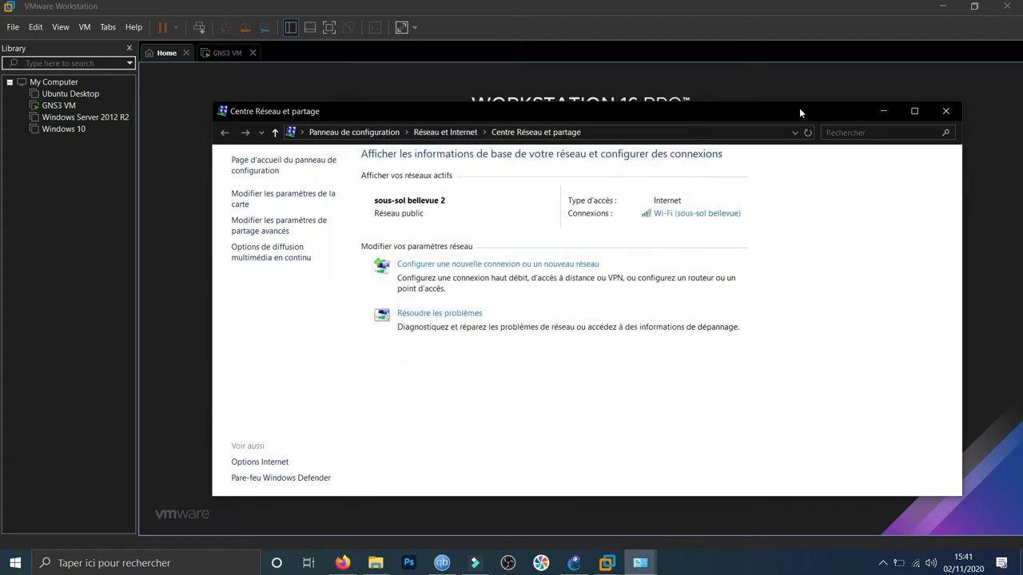
left_click(946, 110)
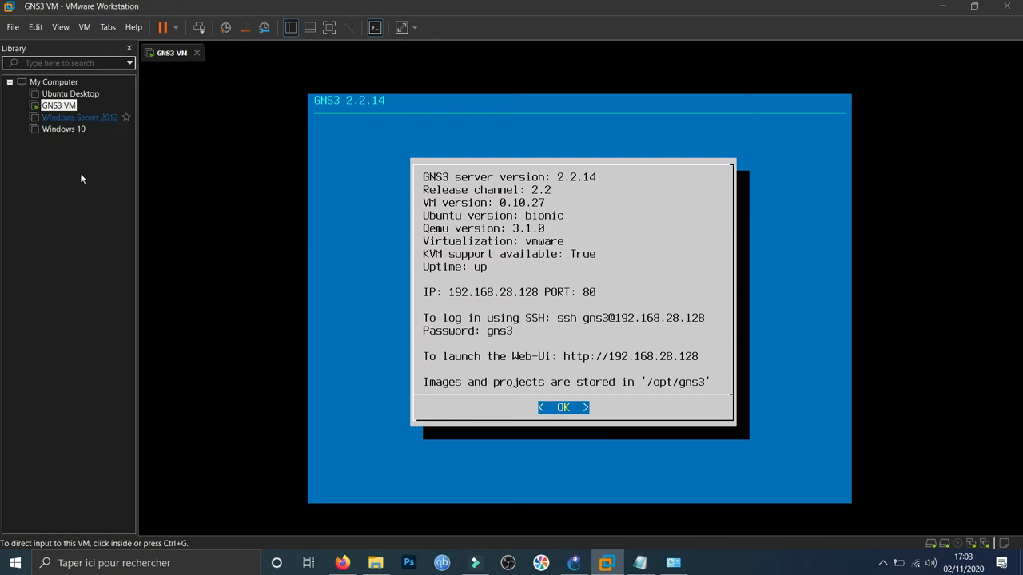
Reopen the Virtual Network Editor to review the subnets, and check VMware Network Adapter VMnet2's connection details in the Windows network connections.
left_click(35, 28)
left_click(85, 86)
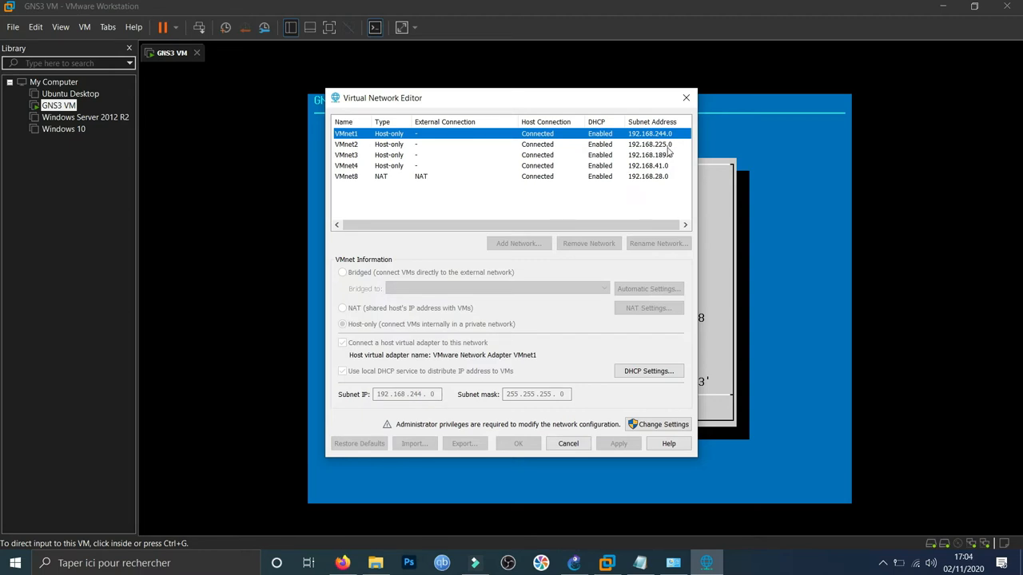
left_click(673, 562)
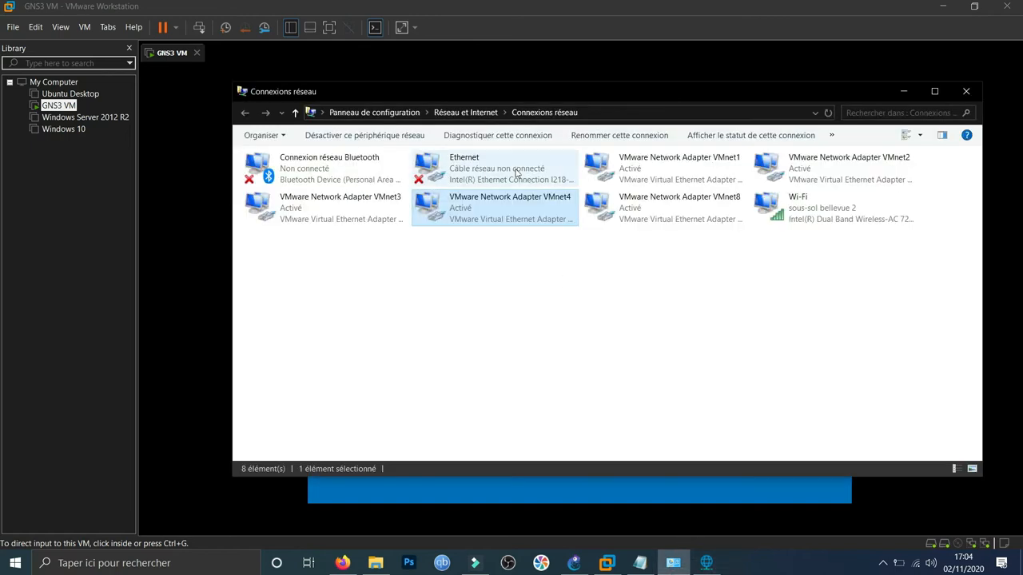
left_click(828, 175)
right_click(828, 175)
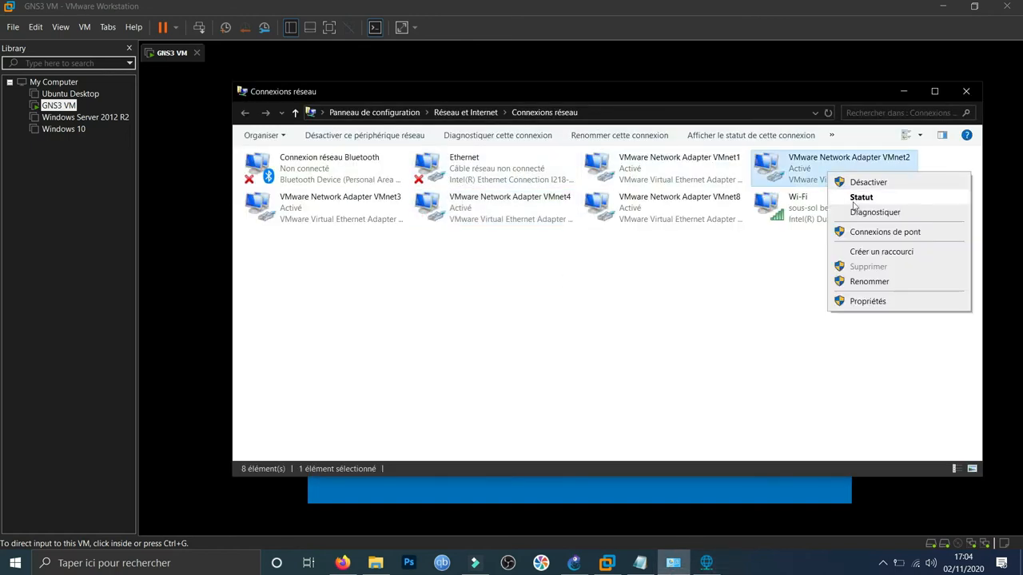
left_click(854, 197)
left_click(446, 274)
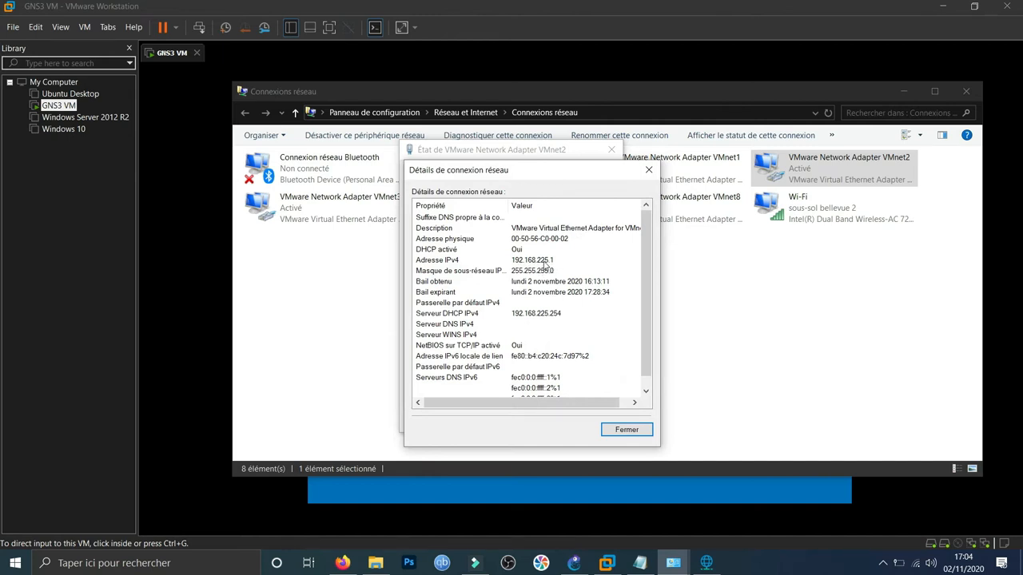
left_click(626, 430)
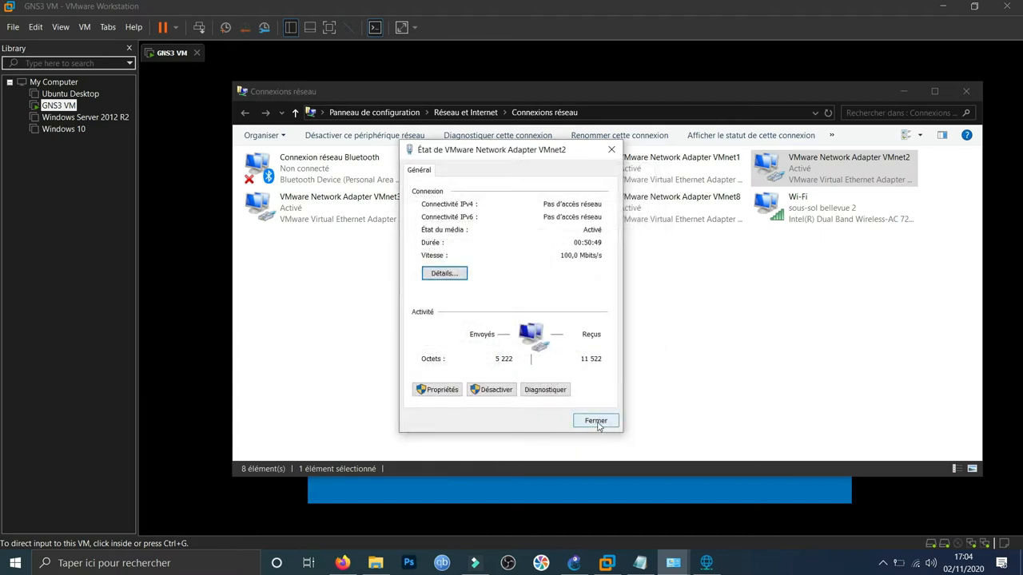
left_click(598, 422)
Check VMware Network Adapter VMnet4's connection details against its subnet in the Virtual Network Editor, and close these windows.
left_click(520, 210)
right_click(520, 209)
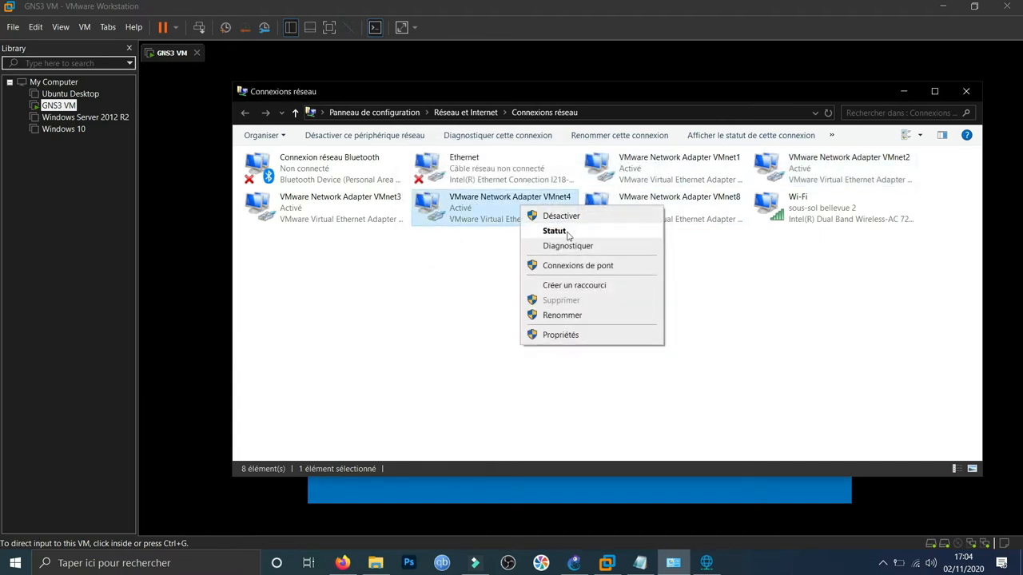
left_click(555, 229)
left_click(446, 275)
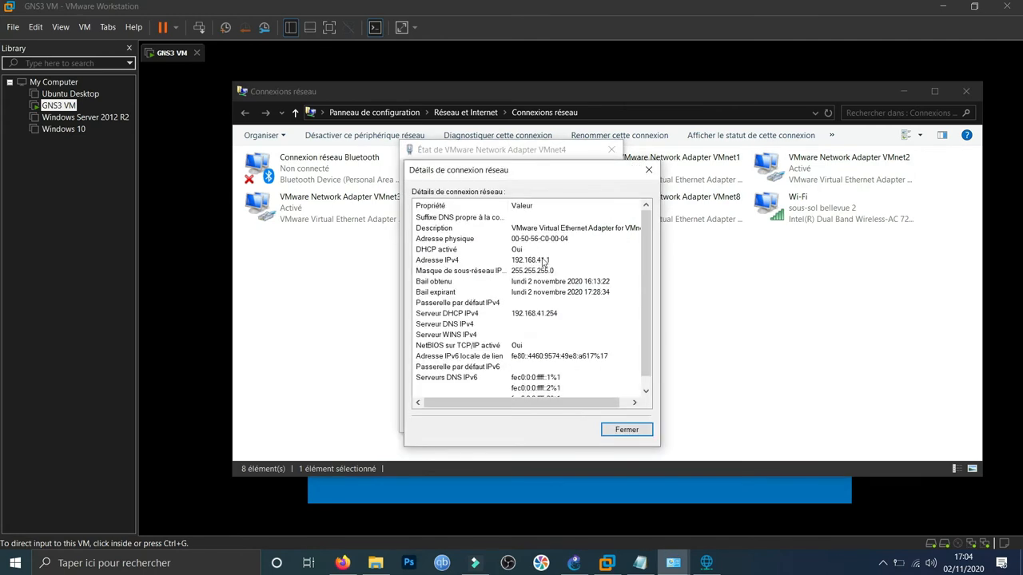
left_click(707, 563)
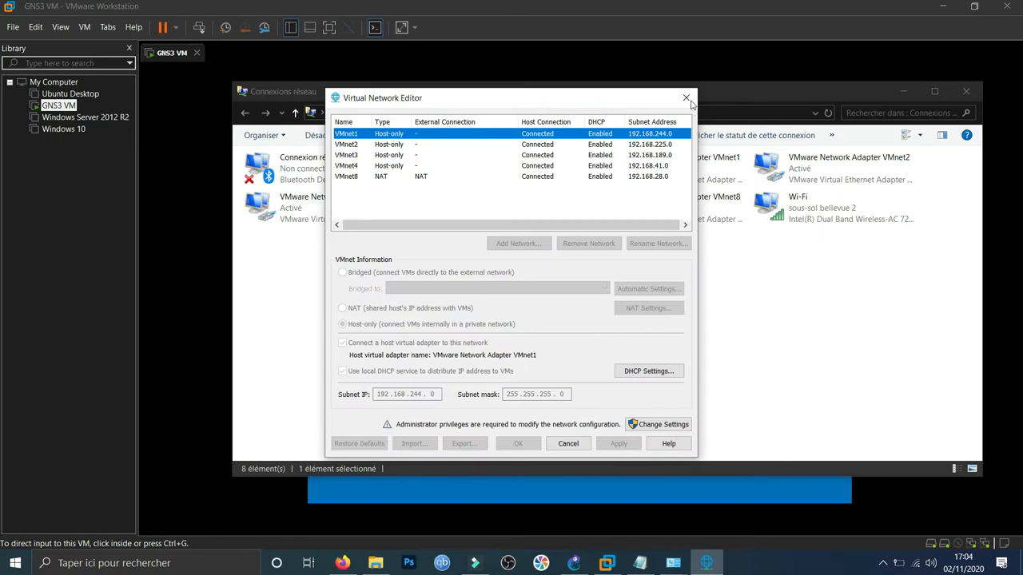
left_click(686, 98)
left_click(635, 430)
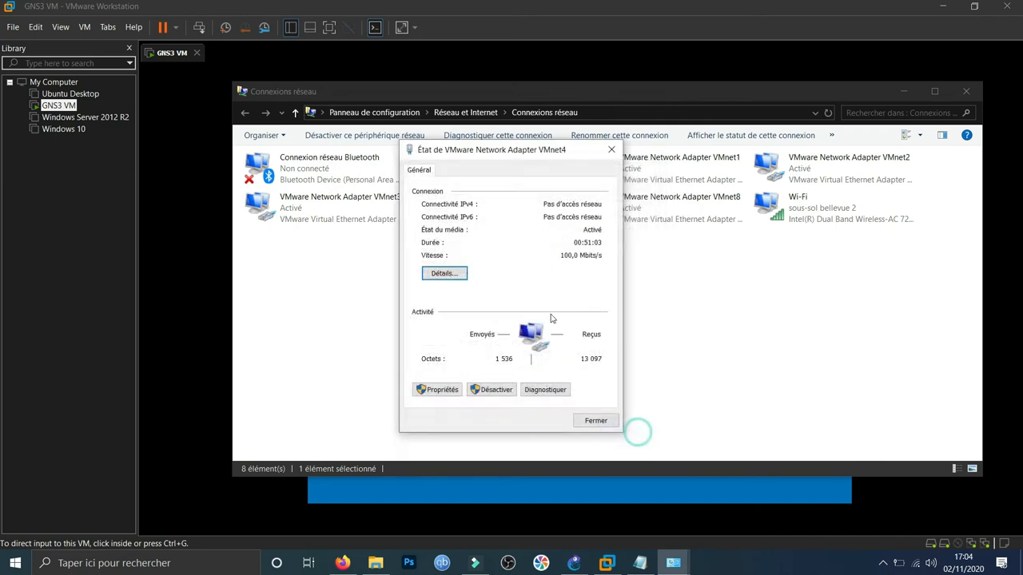
left_click(595, 420)
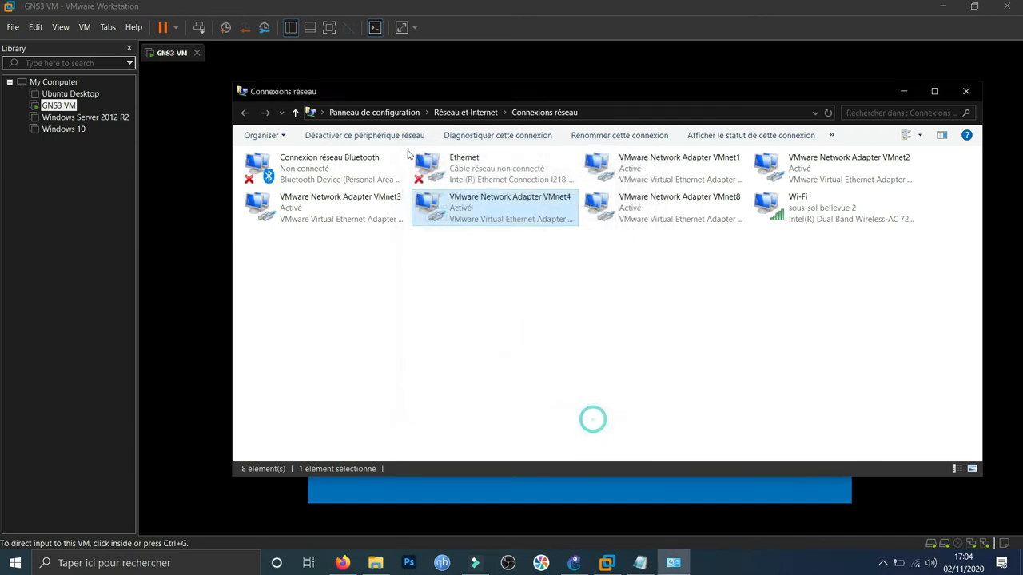
Display the connection details of VMware Network Adapter VMnet3 to check its IPv4 address and DHCP server.
right_click(357, 202)
left_click(388, 221)
right_click(393, 206)
left_click(427, 227)
left_click(442, 273)
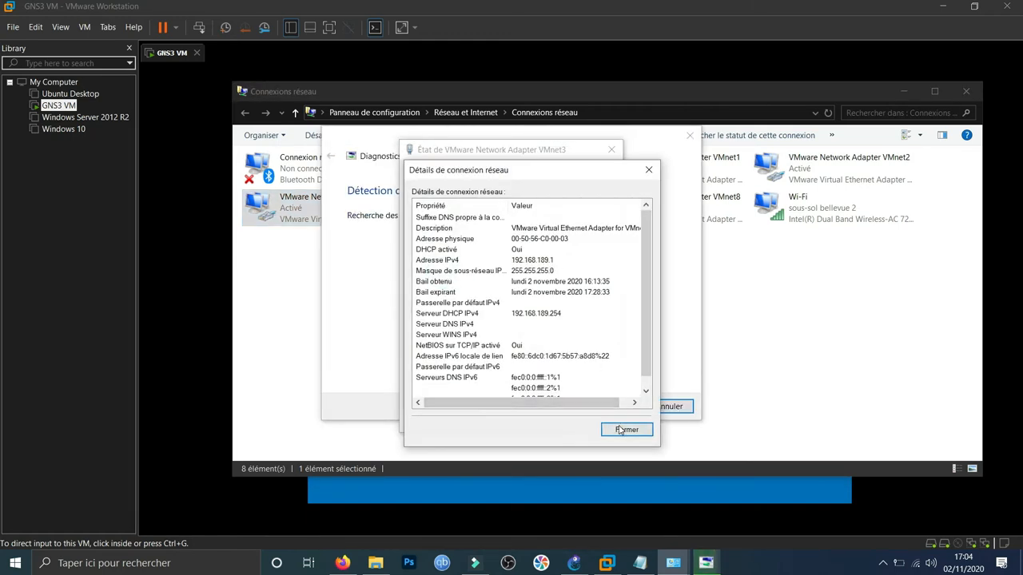
Close VMware Network Adapter VMnet3's connection details, its status and diagnostics windows, and the network connections window.
left_click(624, 432)
left_click(591, 418)
left_click(660, 405)
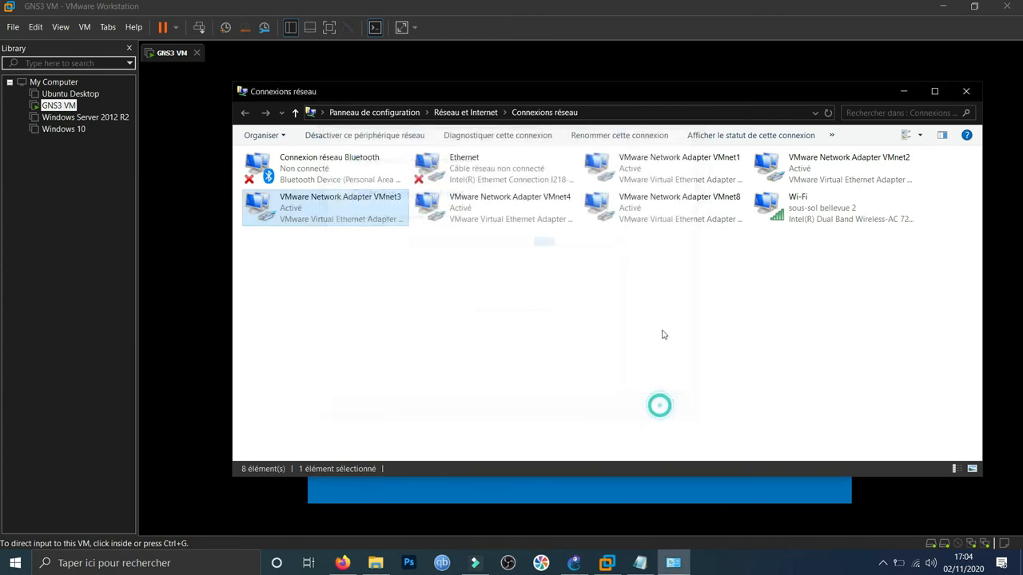
left_click(966, 91)
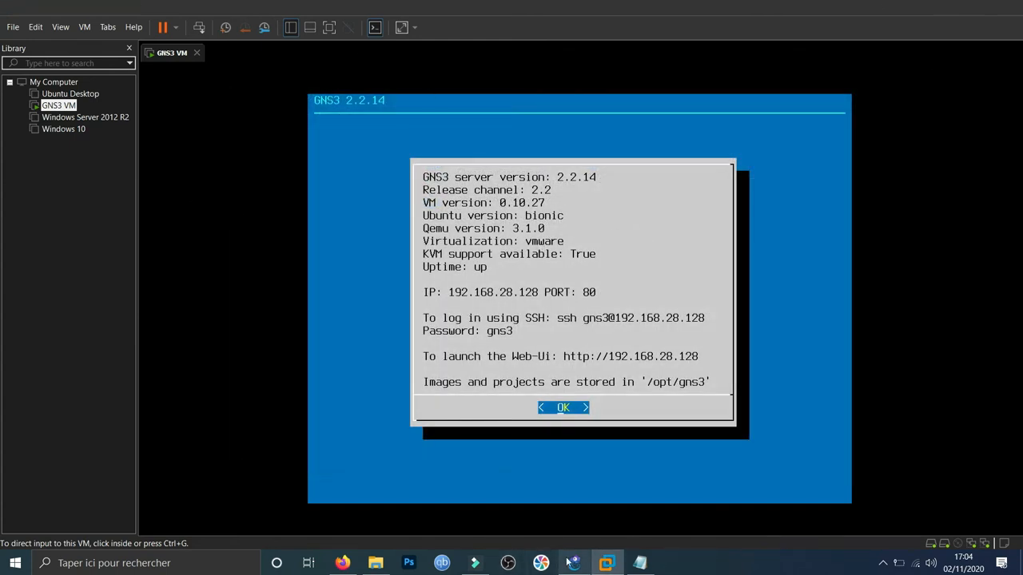
Switch to GNS3 and create a new project named connexion.
left_click(572, 563)
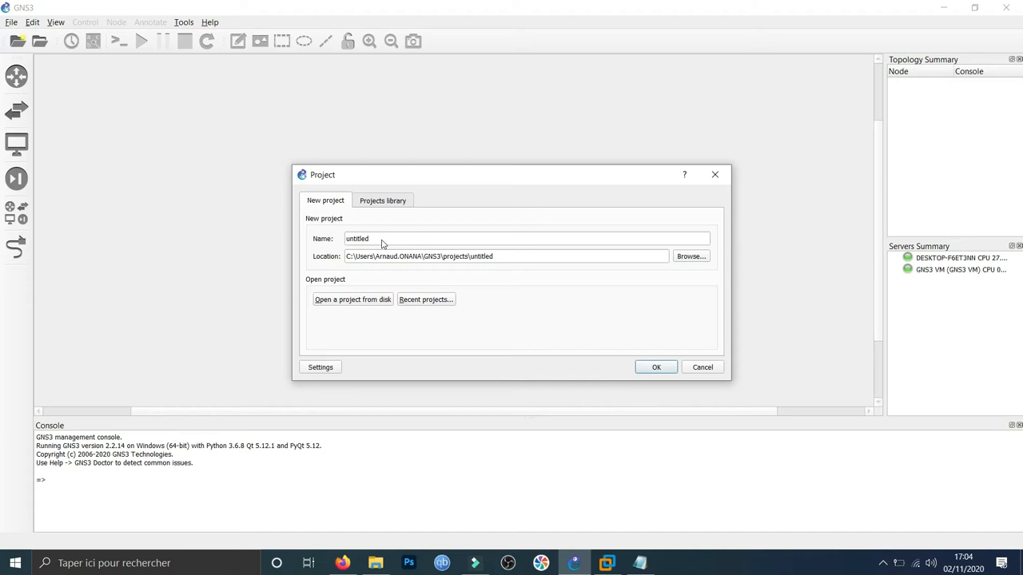
double_click(373, 239)
type("connexion")
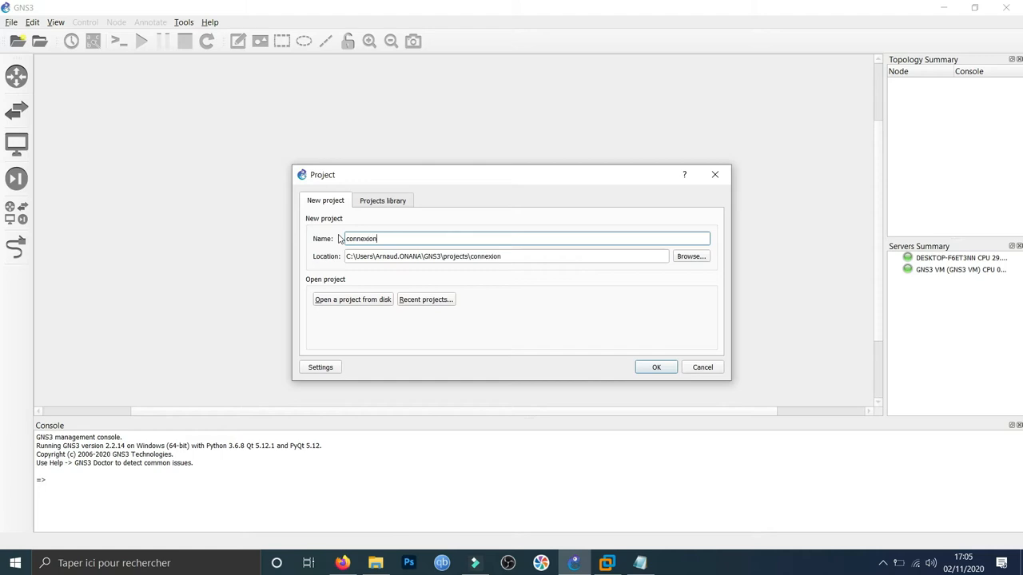
left_click(646, 367)
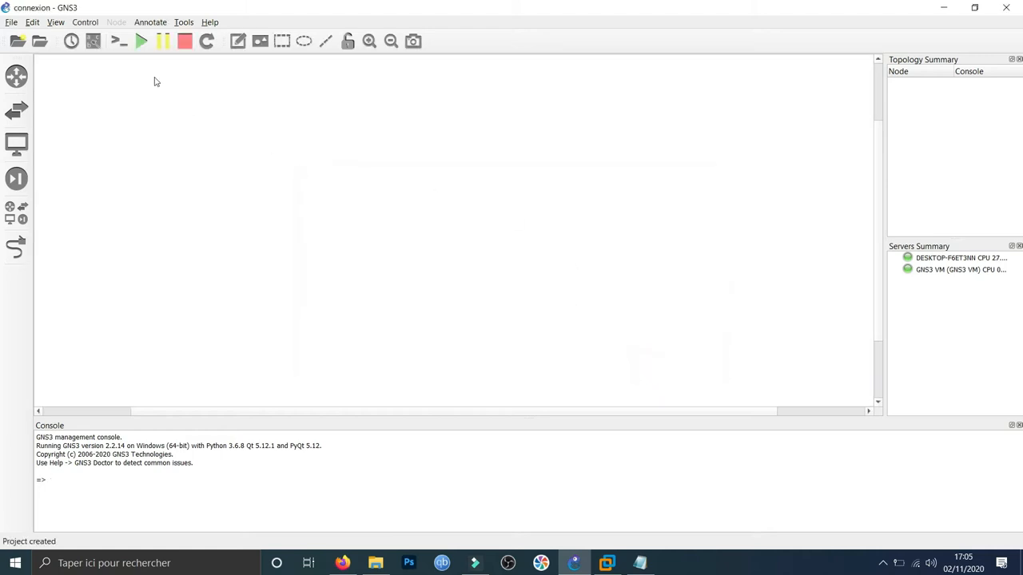
Delete the existing Windows 10 and Windows Server 2012 R2 VMware VM templates and apply the preferences.
left_click(32, 21)
left_click(74, 85)
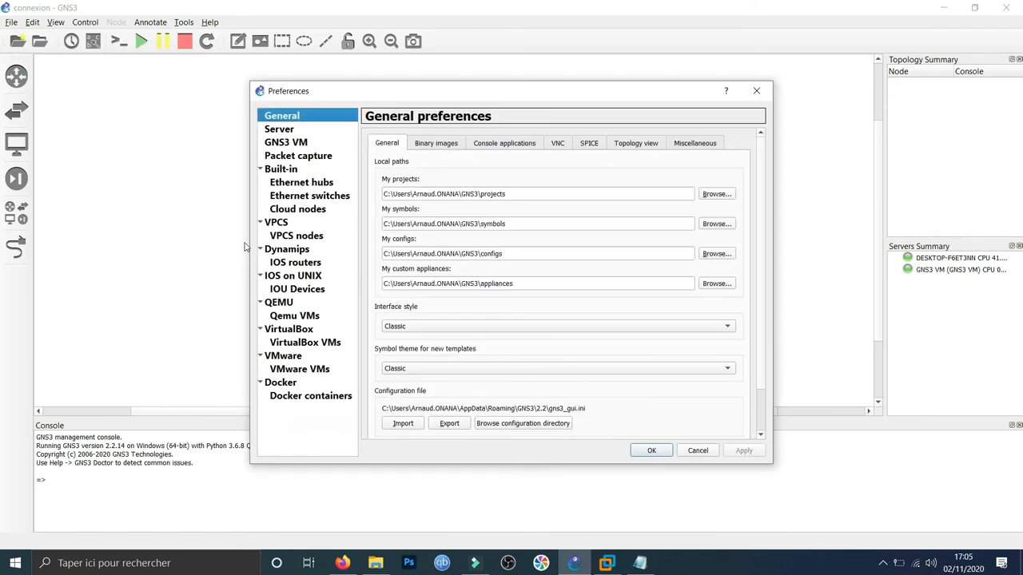
left_click(294, 371)
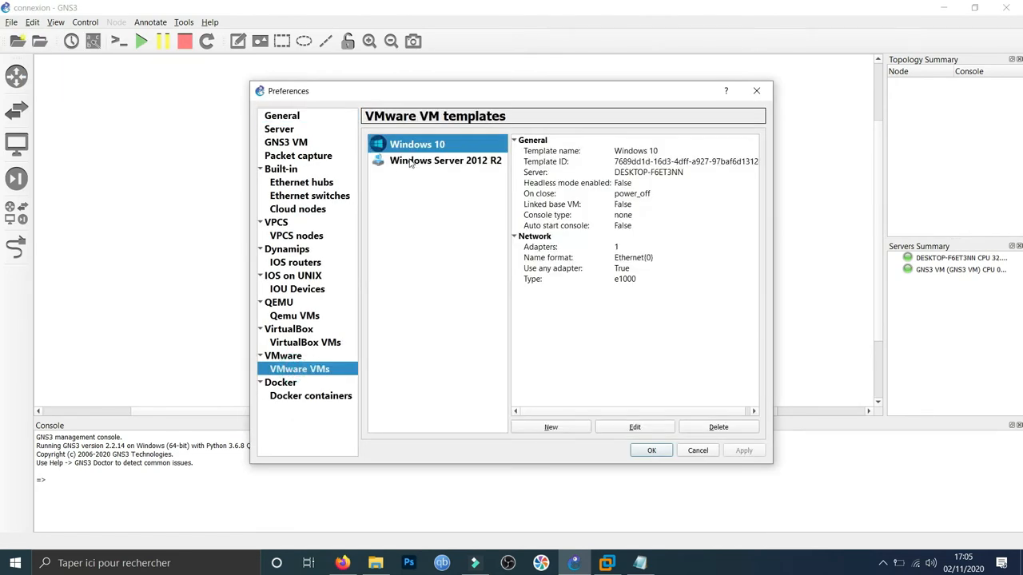
left_click(410, 163, "shift")
left_click(724, 427)
left_click(743, 451)
left_click(651, 451)
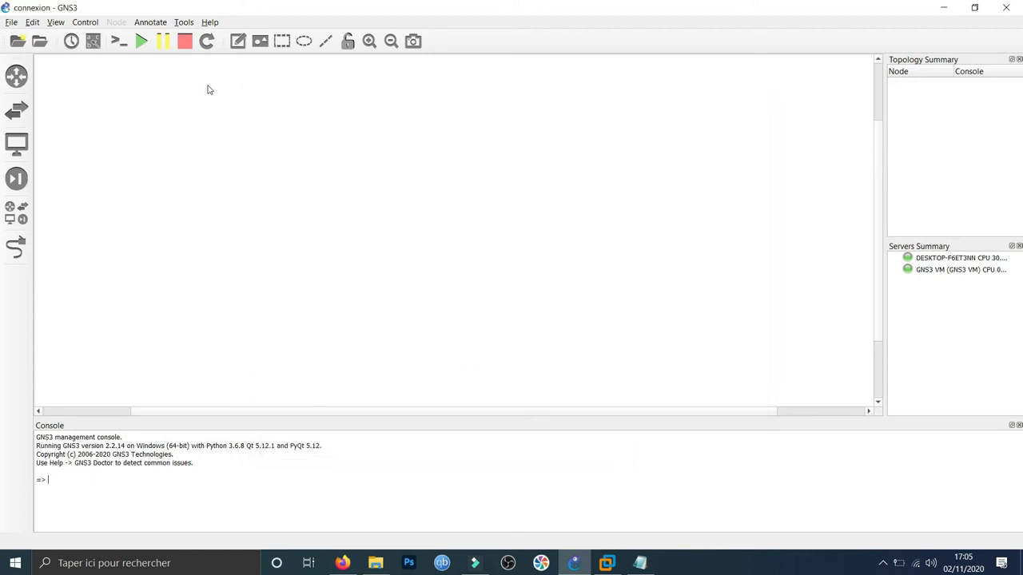
Create a VMware VM template from the Windows 10 virtual machine, run on the local computer.
left_click(34, 22)
left_click(55, 82)
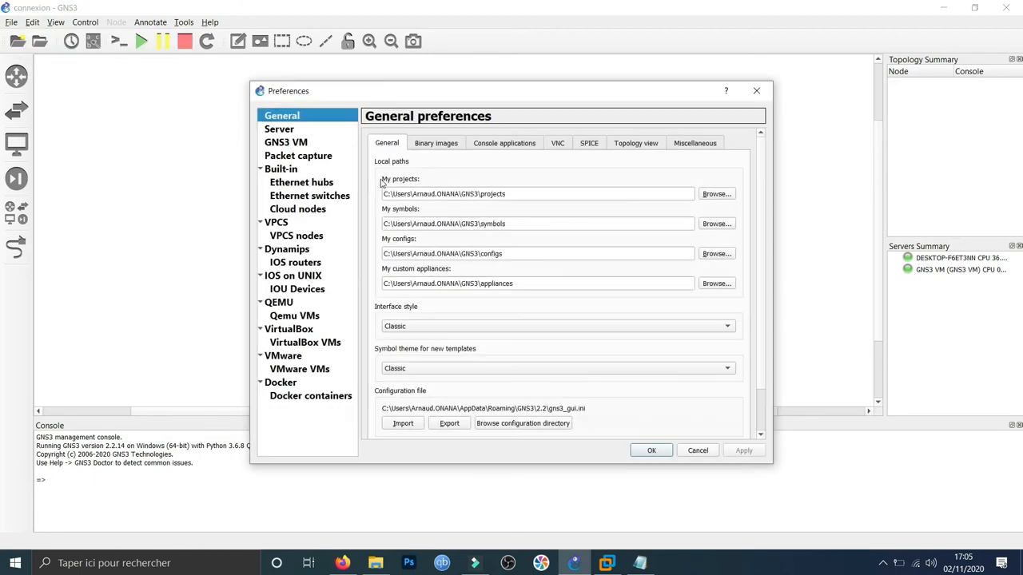
left_click(294, 369)
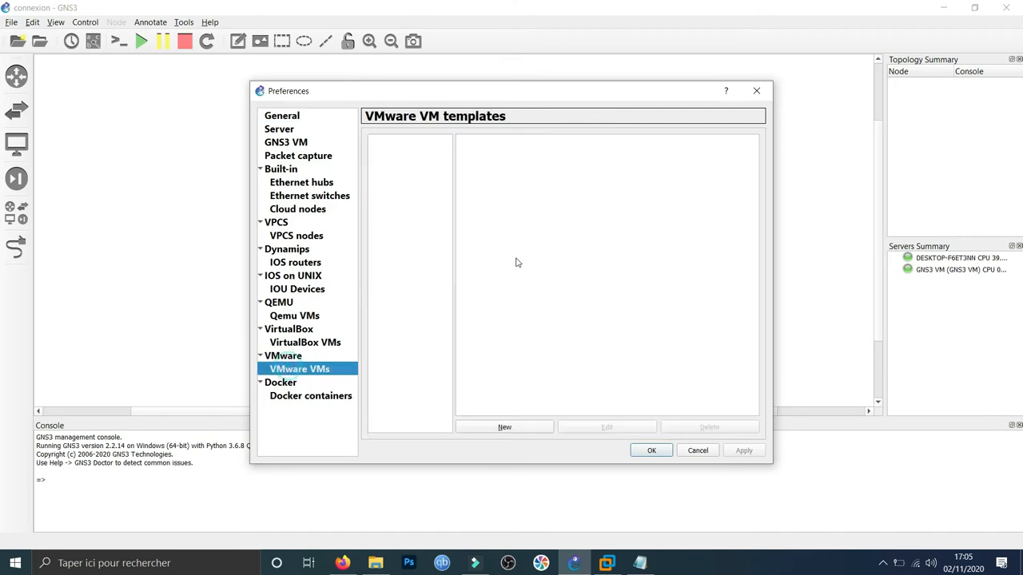
left_click(510, 428)
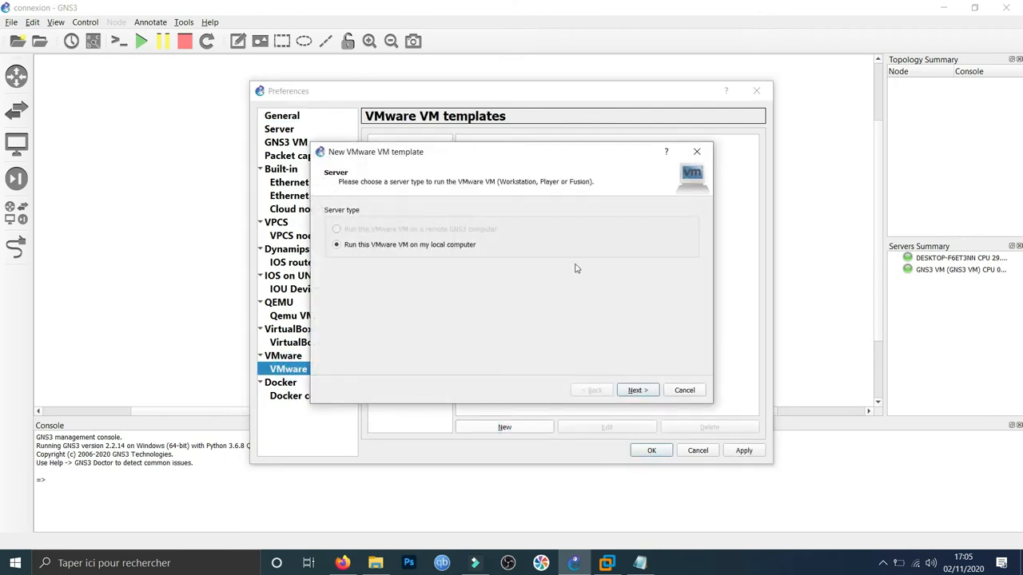
left_click(635, 397)
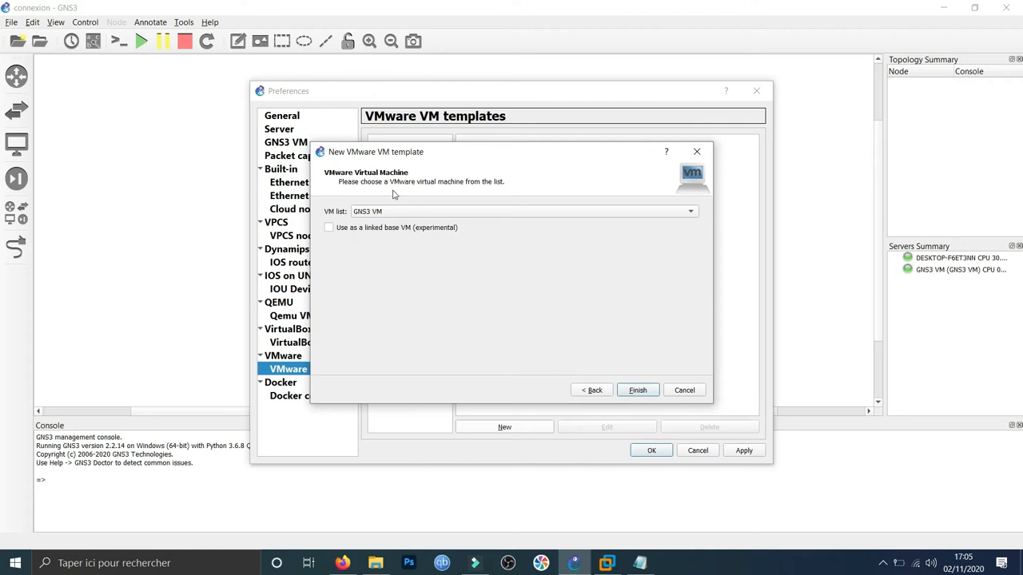
left_click(415, 213)
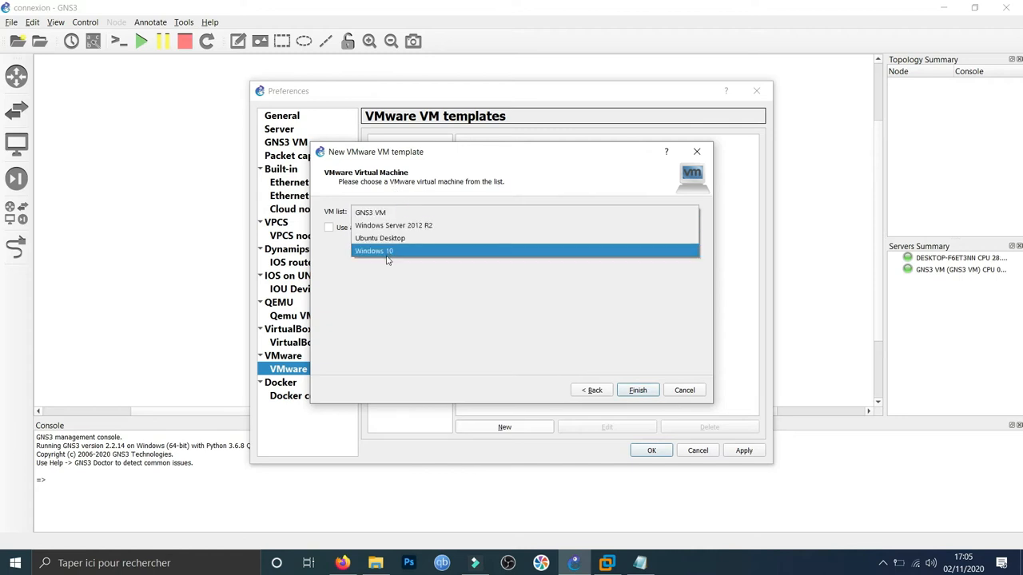
left_click(387, 252)
left_click(638, 390)
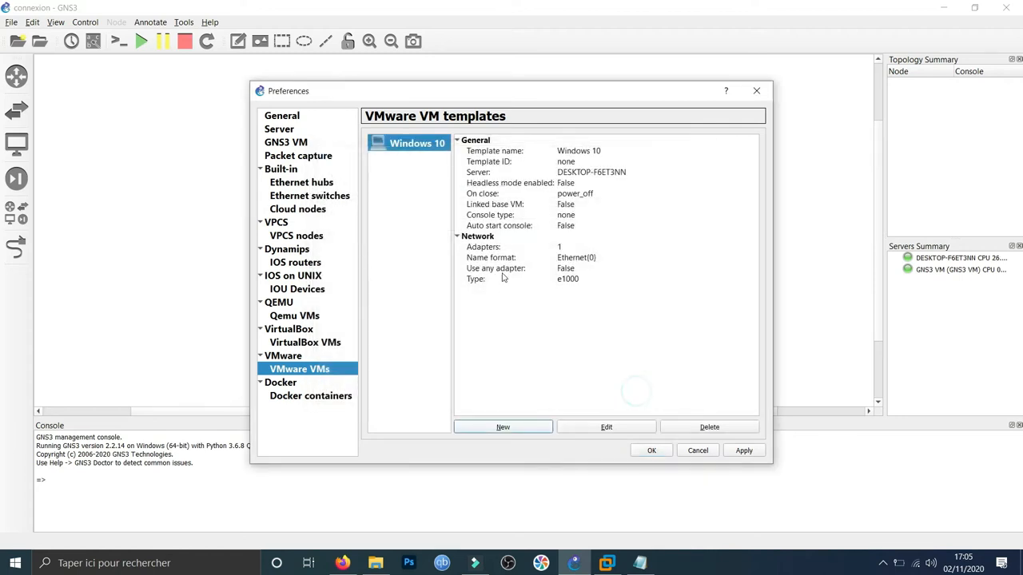
Allow GNS3 to override non custom VMware adapters in the Windows 10 template's network settings.
left_click(607, 429)
left_click(454, 206)
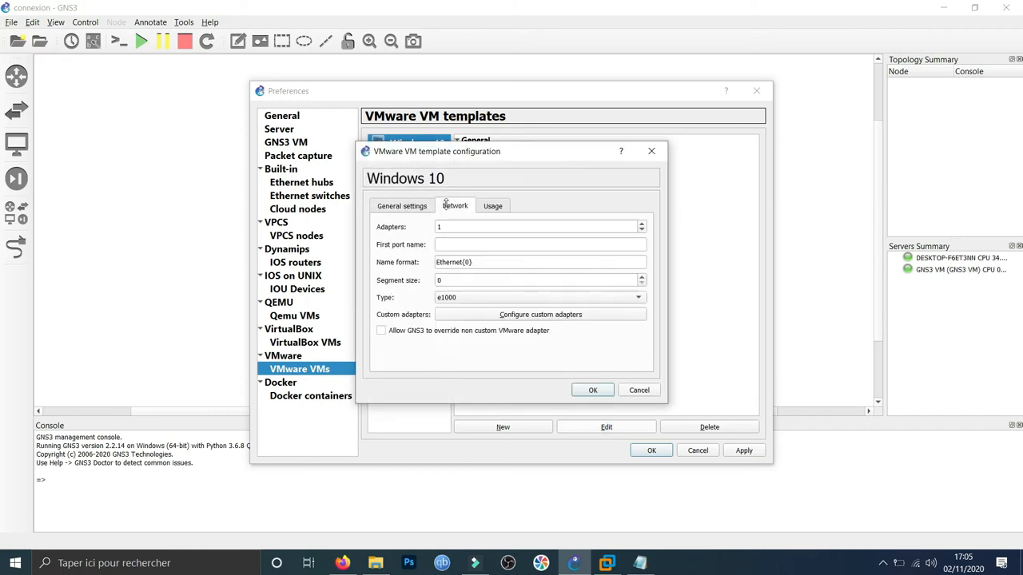
left_click(381, 330)
Set the Windows 10 template's symbol to the custom image w10.png from the Lab folder and save the template configuration.
left_click(418, 207)
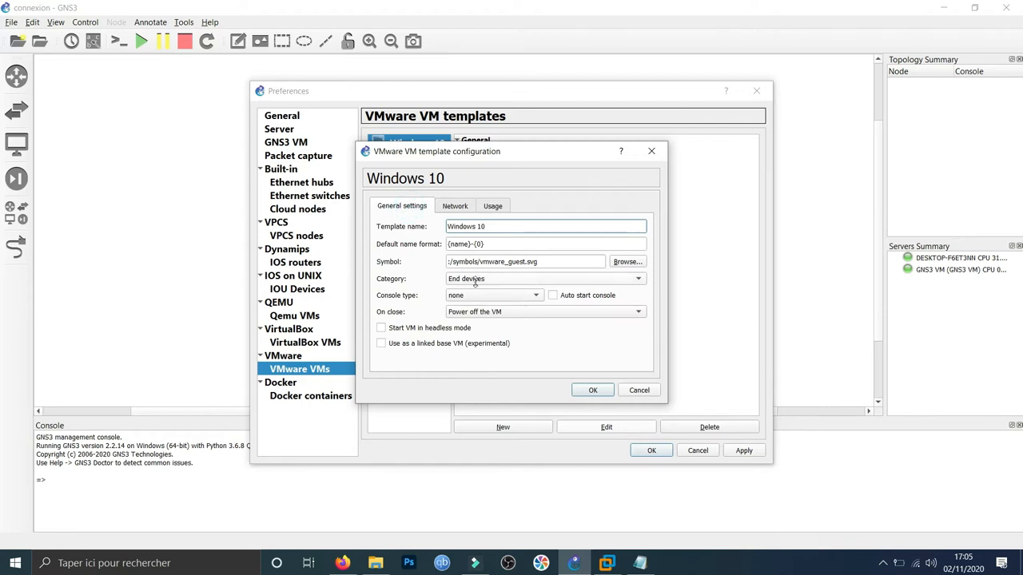
left_click(628, 262)
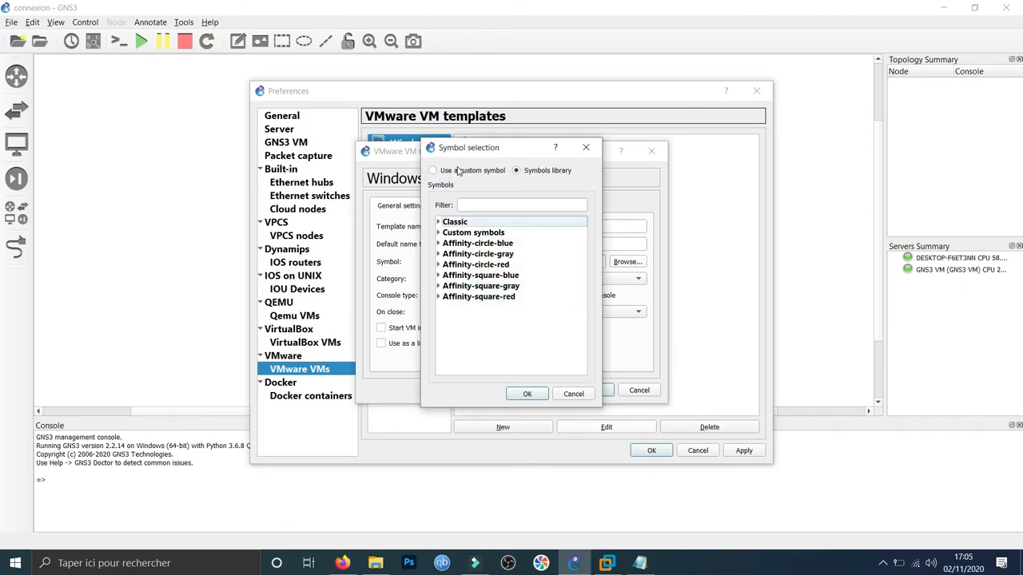
left_click(456, 171)
left_click(574, 209)
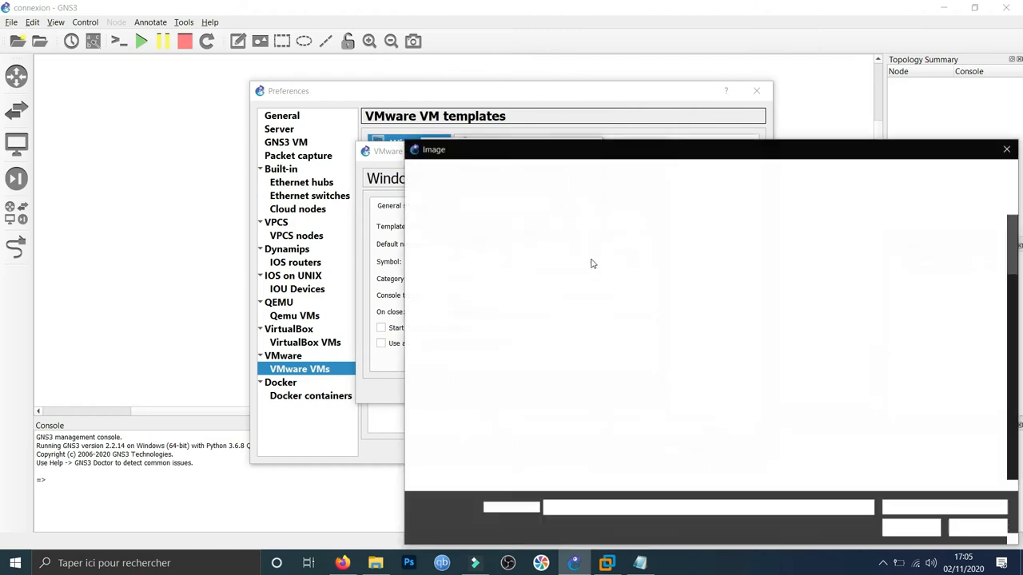
left_click(446, 334)
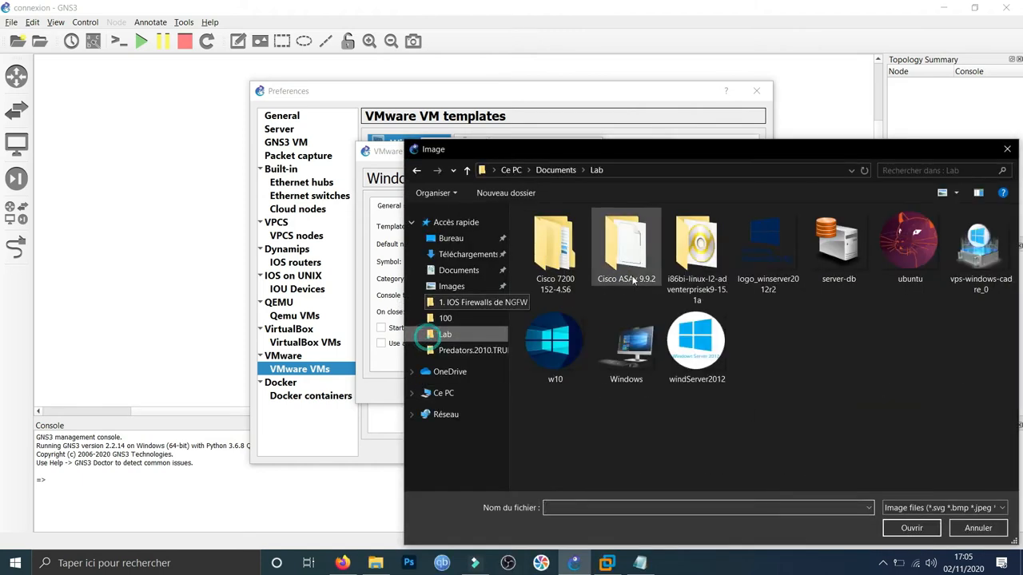
left_click(555, 344)
left_click(911, 529)
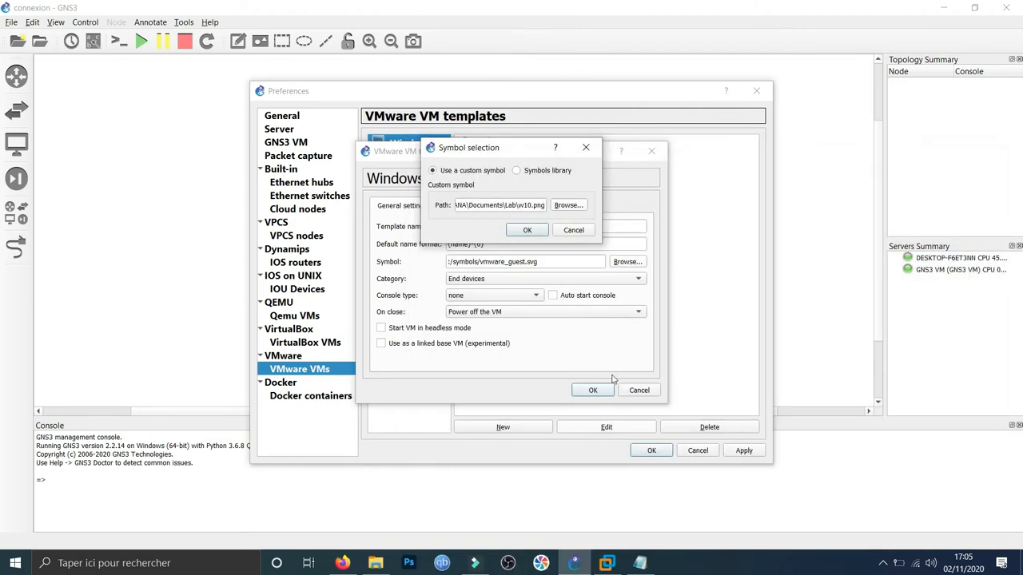
left_click(529, 230)
left_click(593, 390)
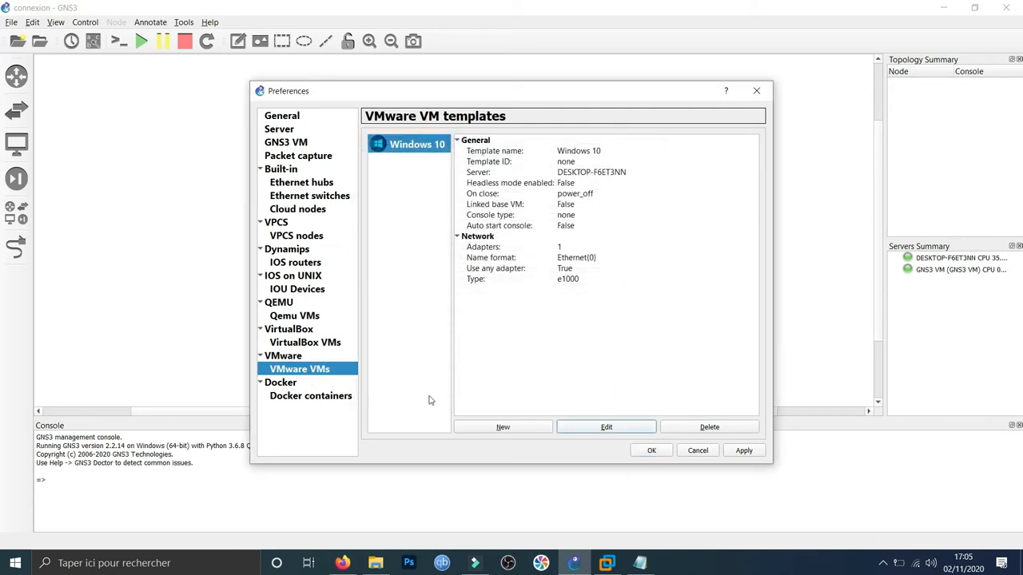
Create a second VMware VM template from the Windows Server 2012 R2 virtual machine, run on the local computer.
left_click(504, 427)
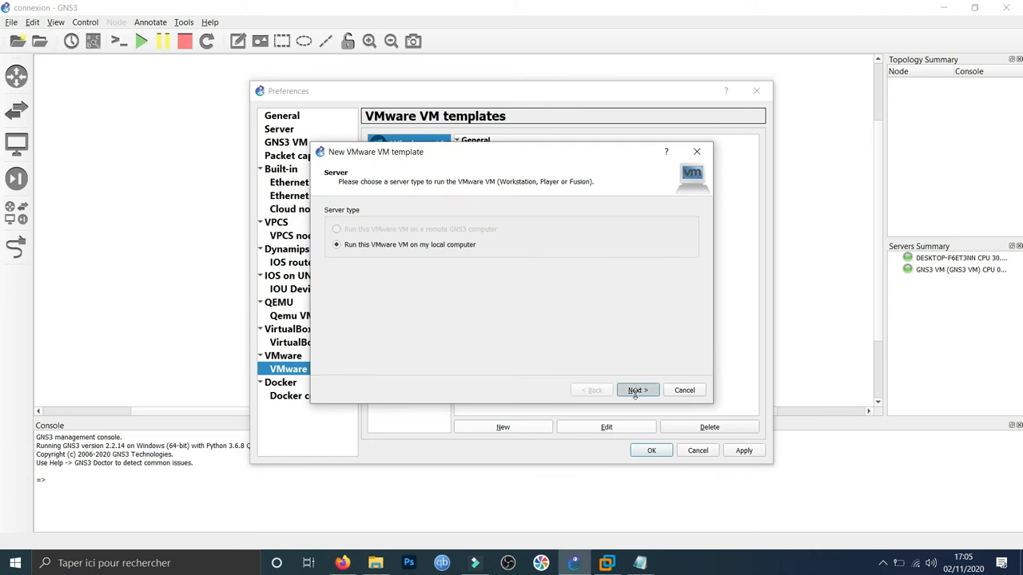
left_click(636, 390)
left_click(561, 209)
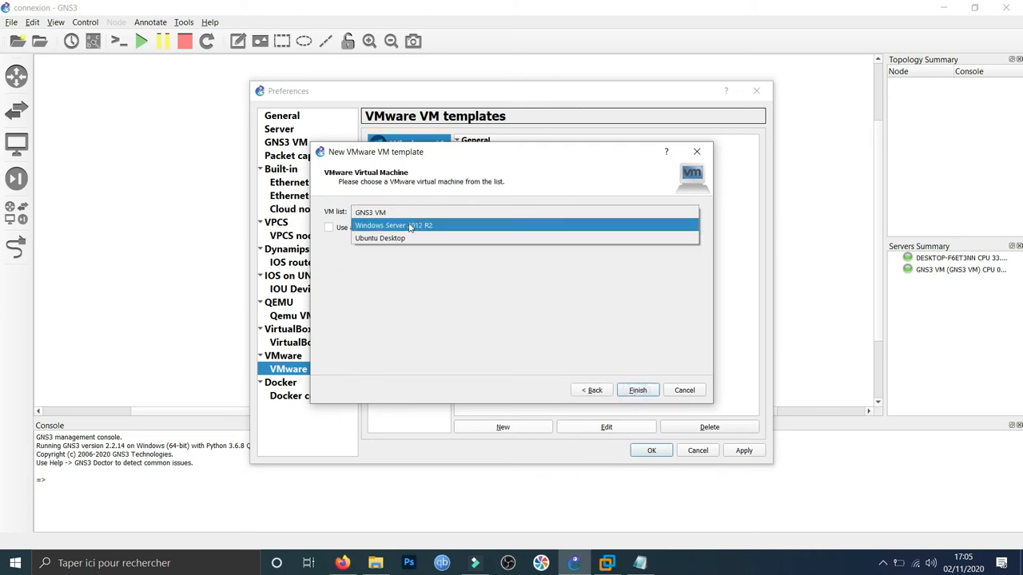
left_click(408, 227)
left_click(637, 390)
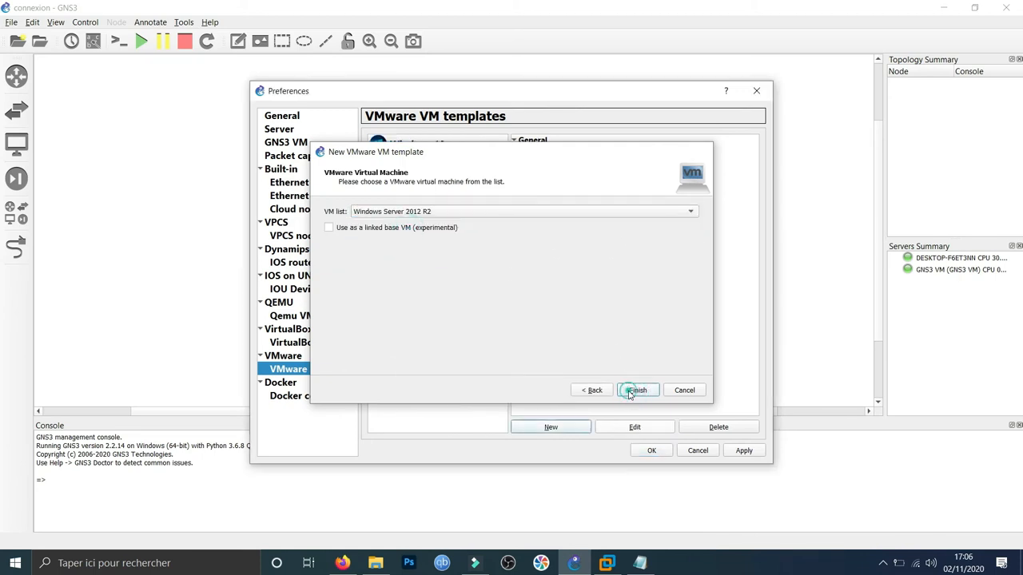
Allow GNS3 to override non custom VMware adapters in the Windows Server 2012 R2 template's network settings.
left_click(620, 427)
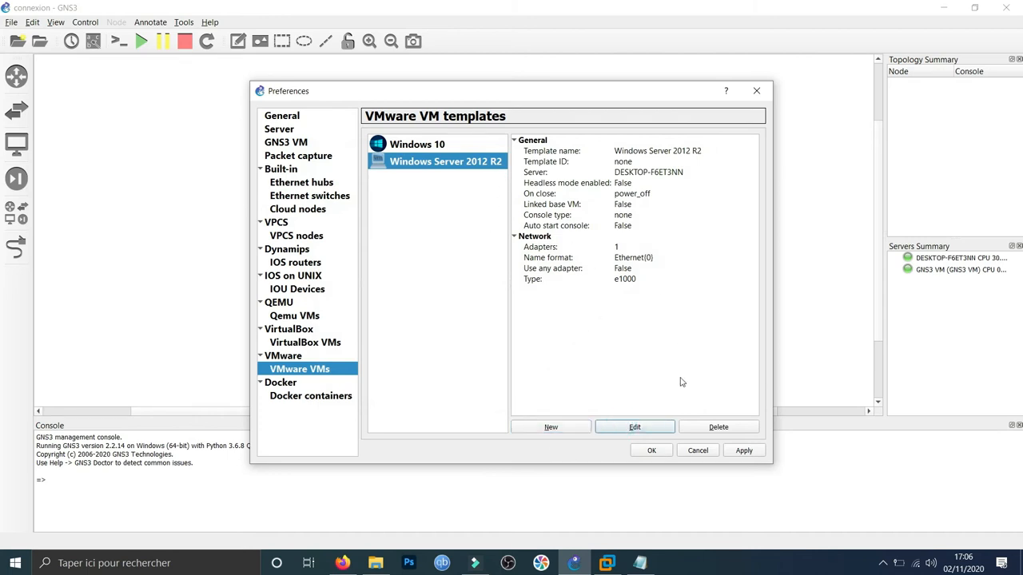
left_click(637, 429)
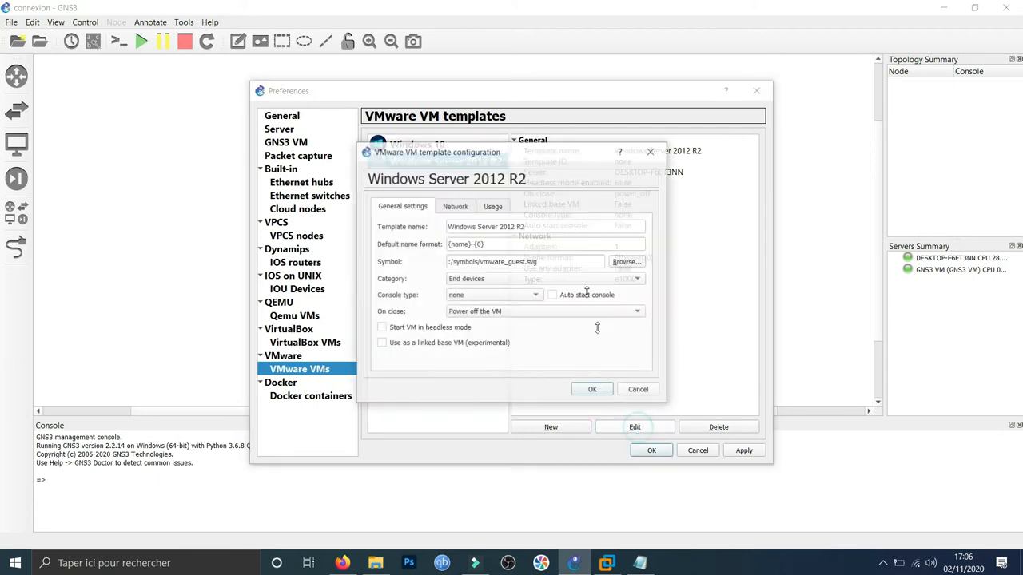
left_click(459, 205)
left_click(381, 330)
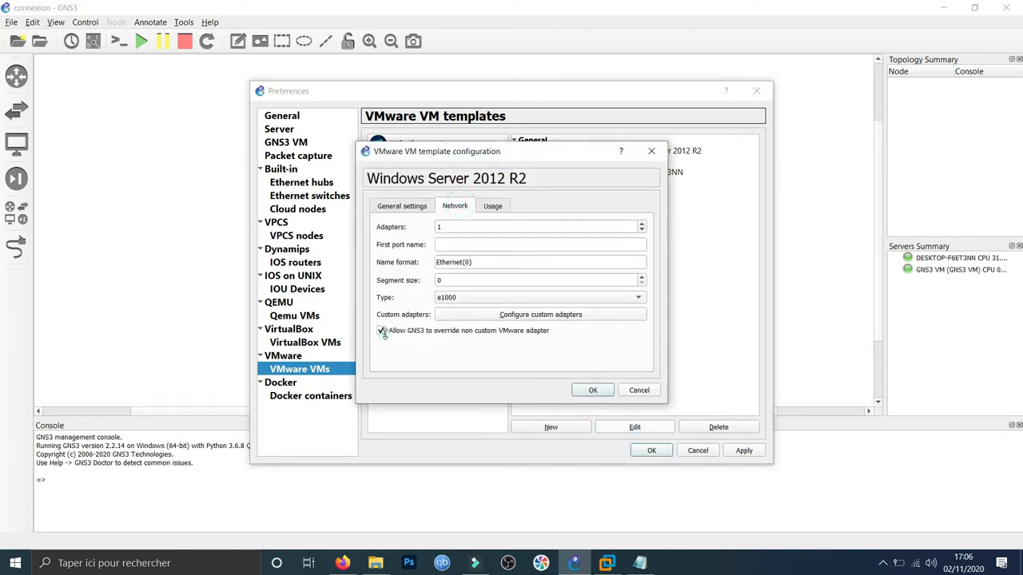
Set the Windows Server 2012 R2 template's symbol to the custom image vps-windows-cadre_0.png and save the template configuration.
left_click(393, 206)
left_click(628, 261)
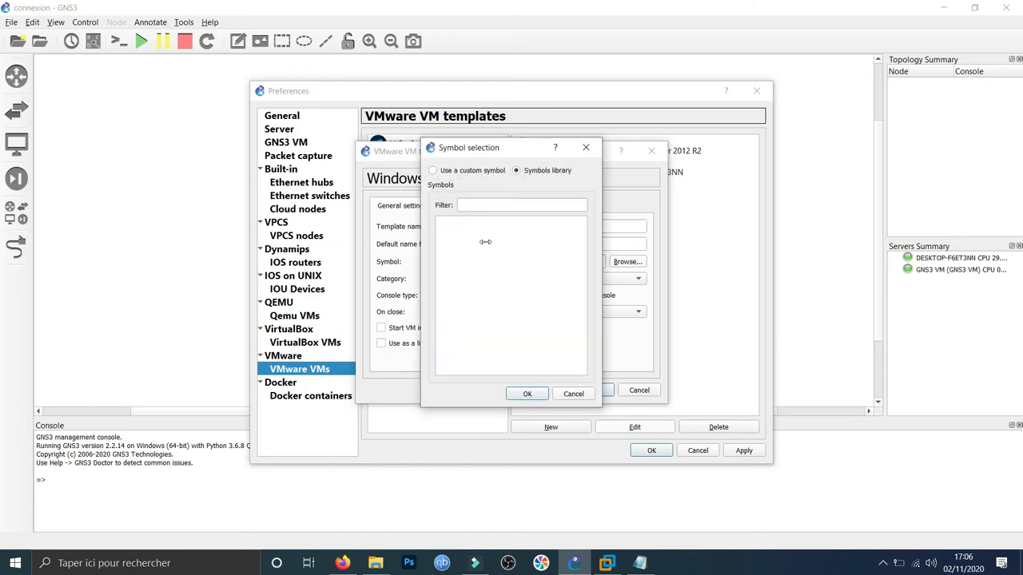
left_click(472, 170)
left_click(469, 170)
left_click(568, 205)
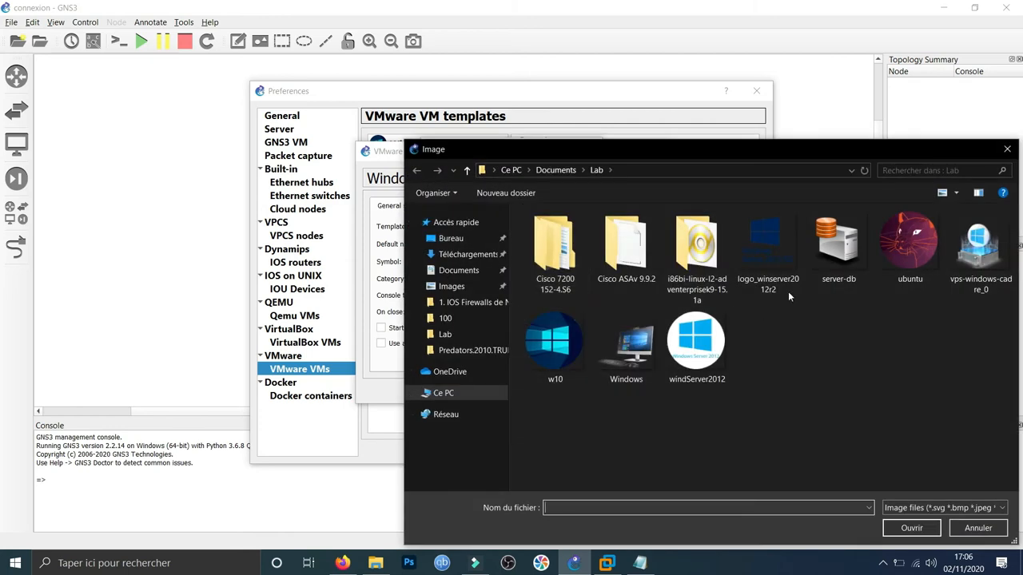
left_click(980, 248)
left_click(912, 528)
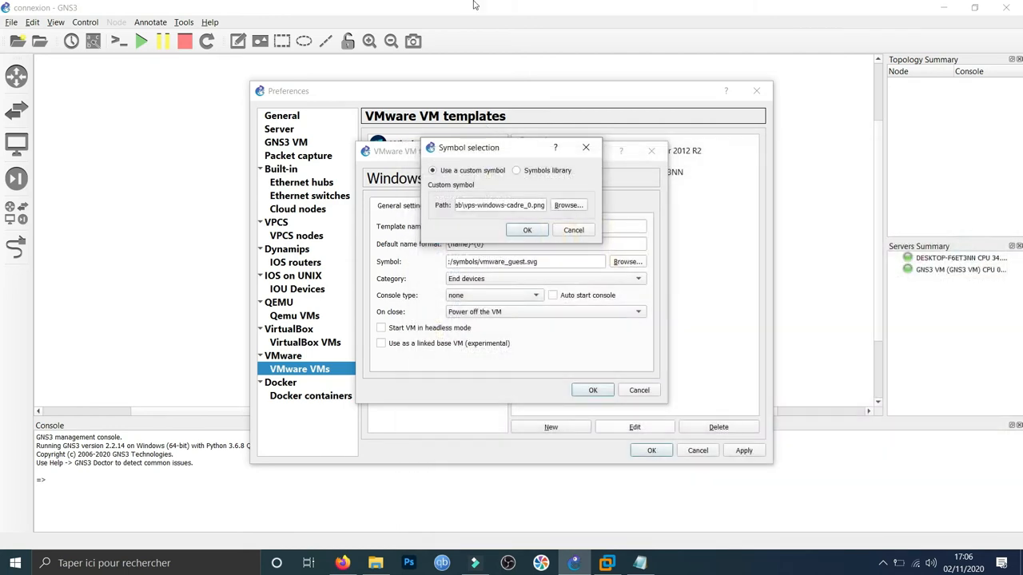
left_click(527, 231)
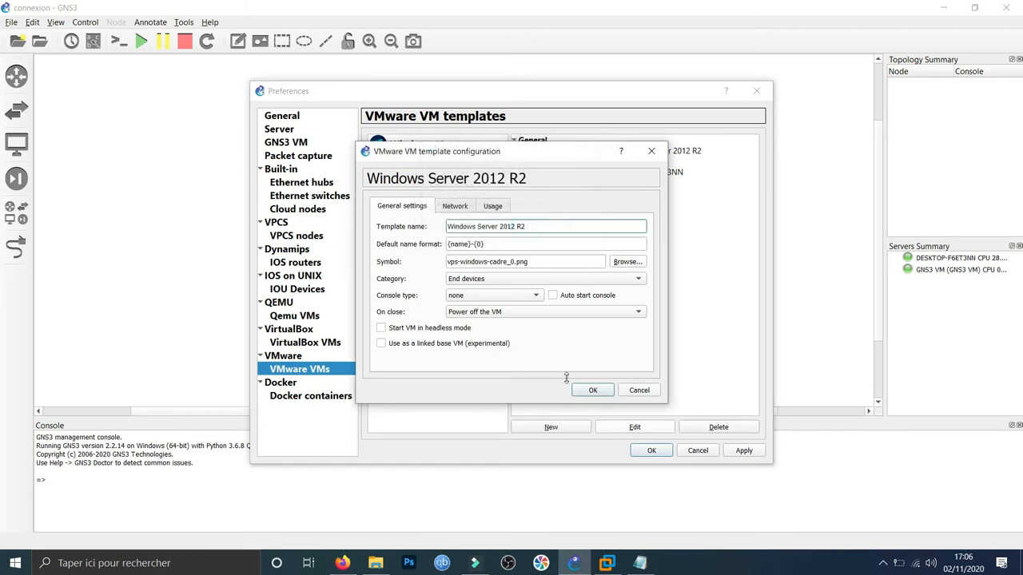
left_click(593, 390)
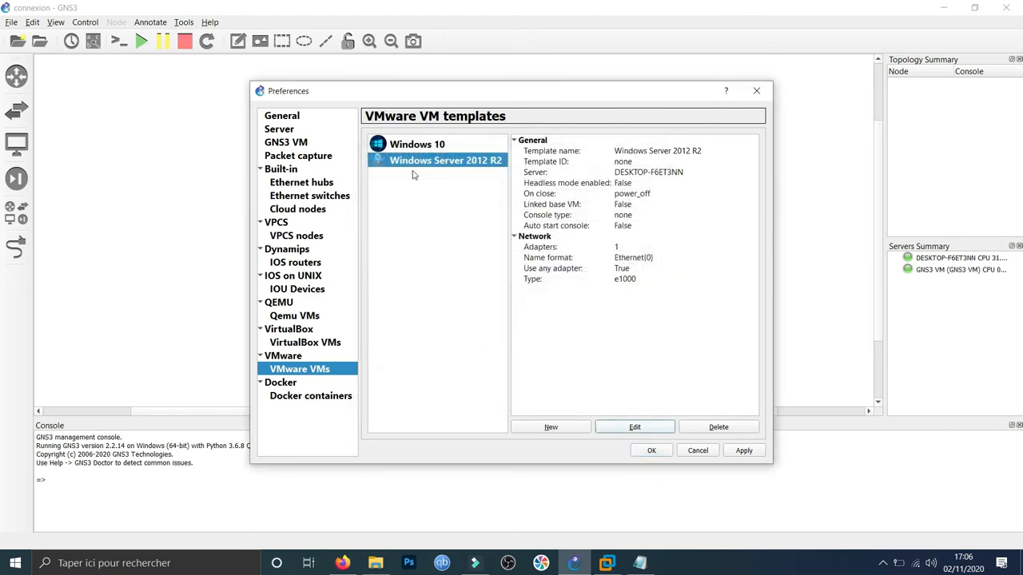
Apply the new VMware VM templates and close the preferences.
left_click(441, 258)
left_click(744, 453)
left_click(654, 452)
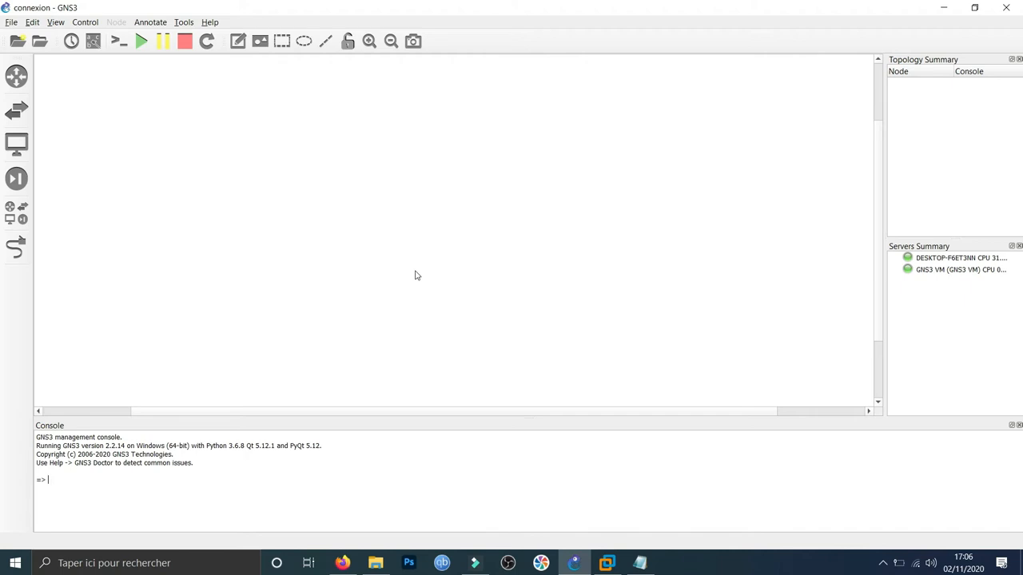
Switch to VMware Workstation and open the Windows Server 2012 R2 virtual machine from the library.
left_click(607, 563)
left_click(60, 118)
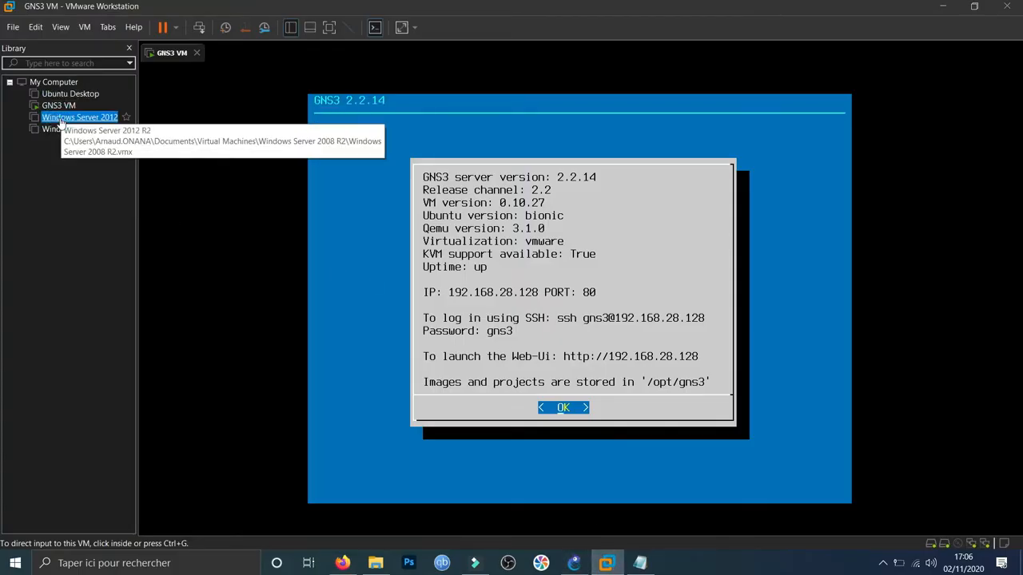
right_click(61, 118)
left_click(34, 160)
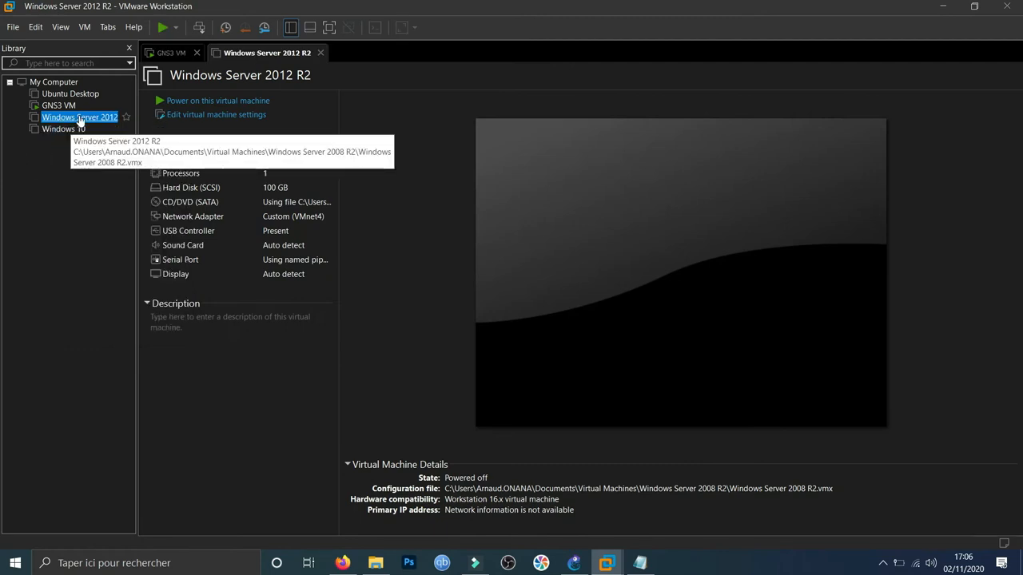
Remove the existing network adapter from the Windows Server 2012 R2 virtual machine's hardware settings.
right_click(80, 118)
left_click(116, 331)
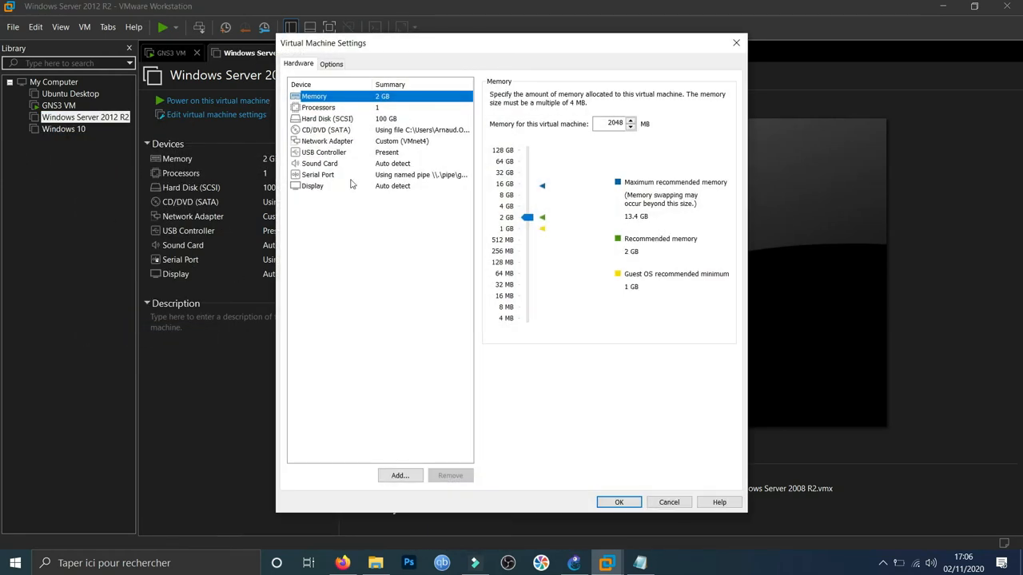
left_click(424, 145)
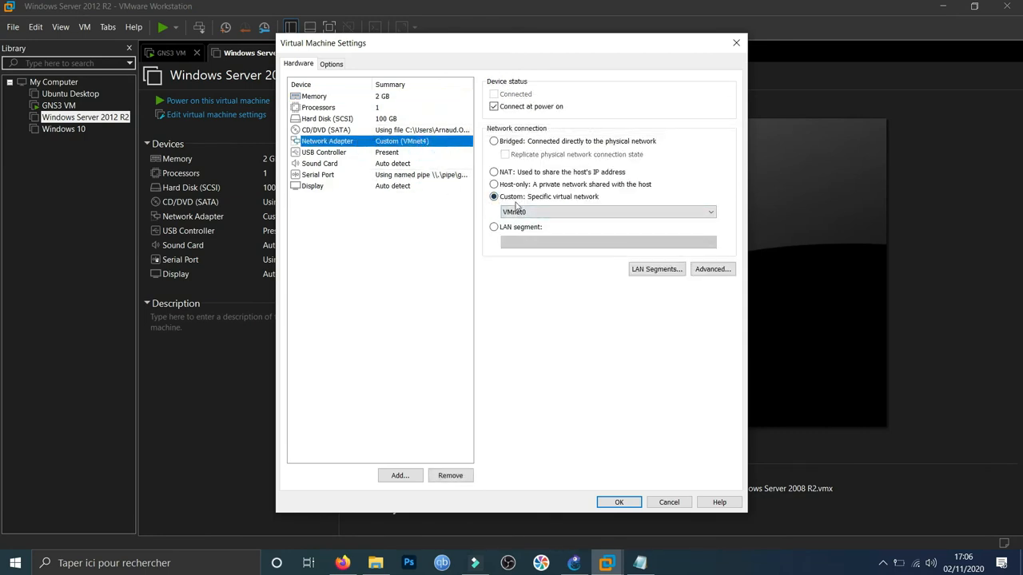
left_click(451, 475)
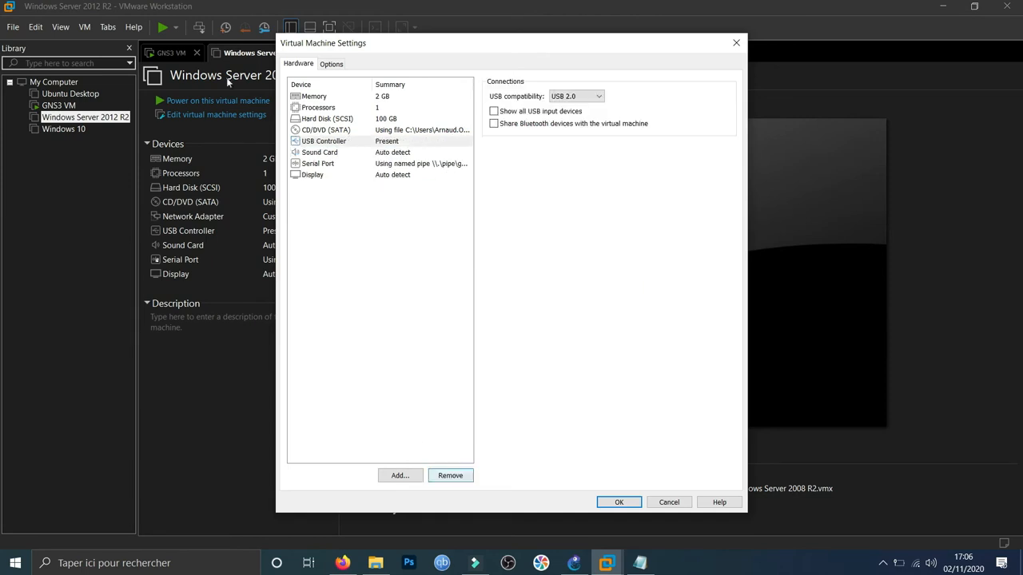
Add a new network adapter to the Windows Server 2012 R2 VM on the custom network VMnet2 (Host-only) and save the settings.
left_click(404, 476)
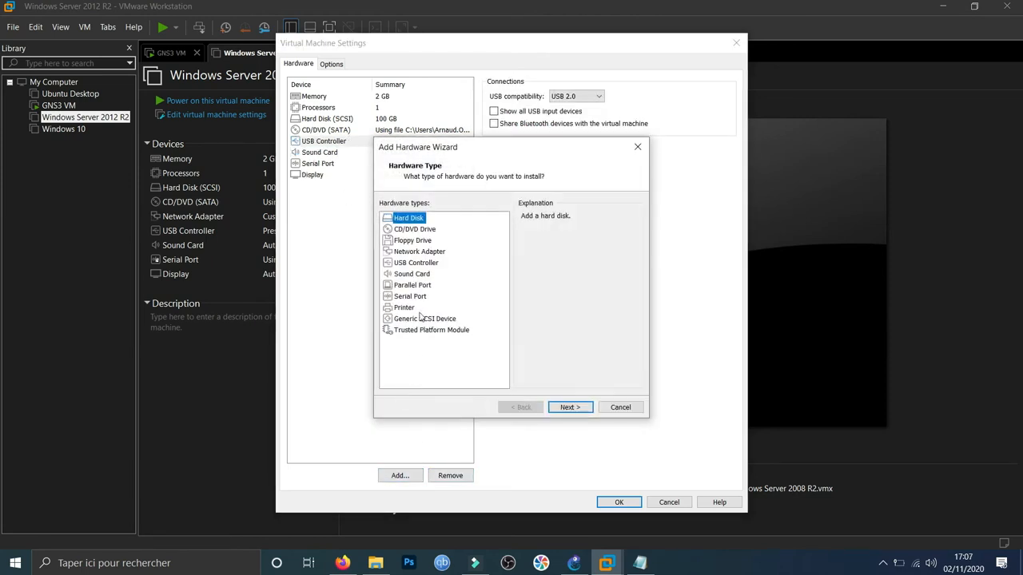
left_click(424, 251)
left_click(564, 408)
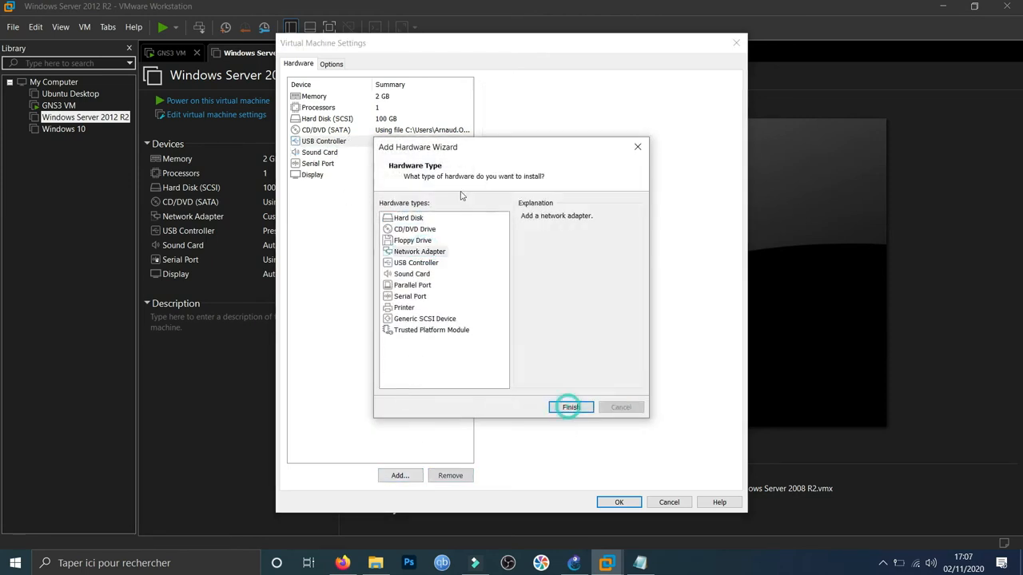
left_click(495, 196)
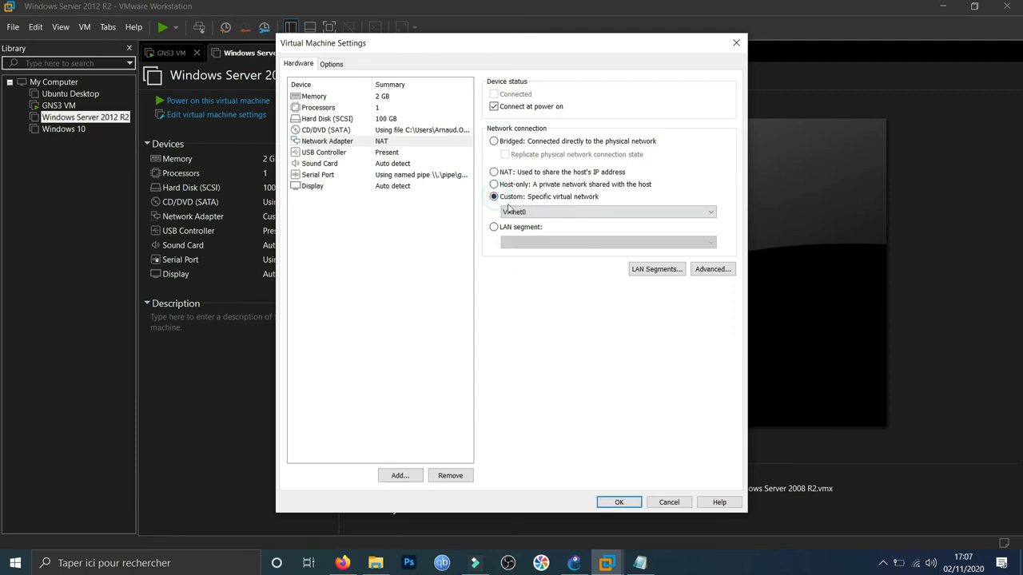
left_click(526, 211)
left_click(528, 241)
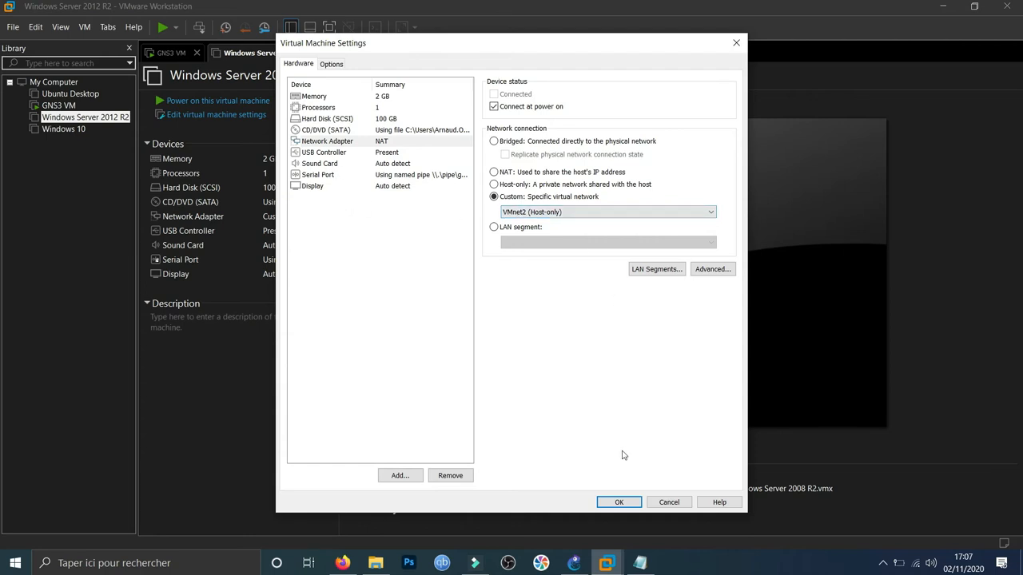
left_click(616, 501)
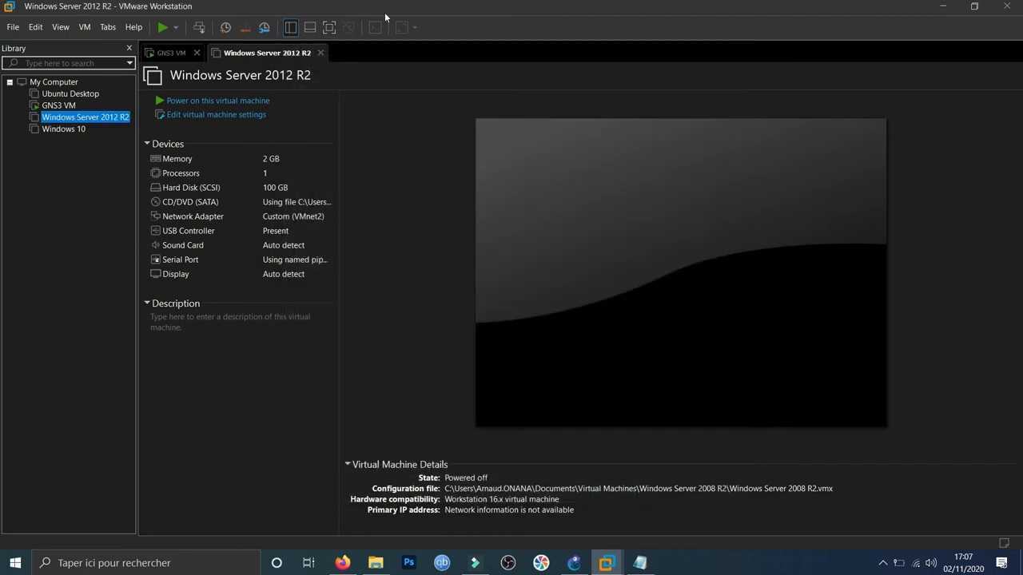
Open the Windows 10 virtual machine's settings and remove its existing network adapter.
left_click(64, 130)
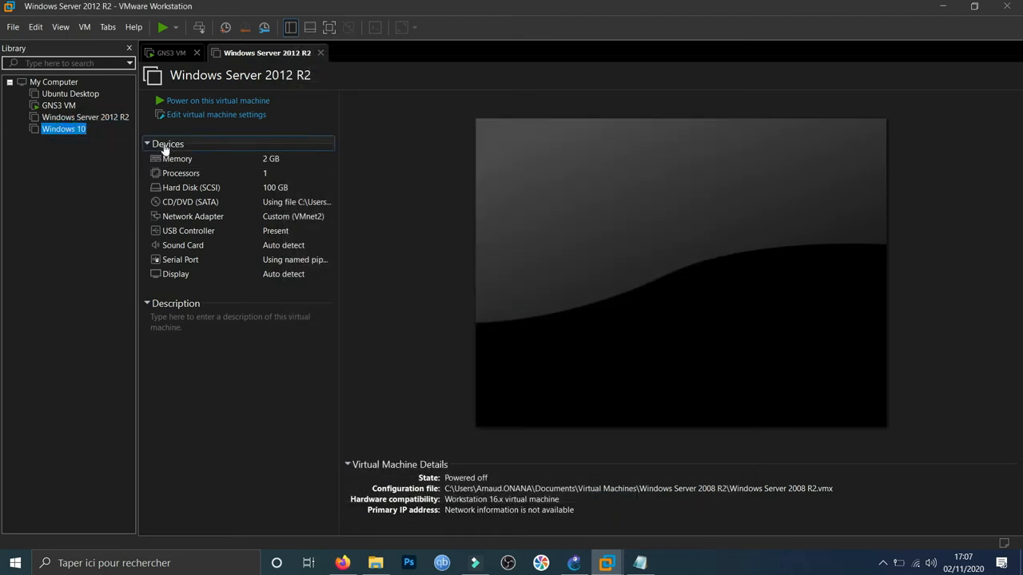
double_click(77, 131)
right_click(78, 132)
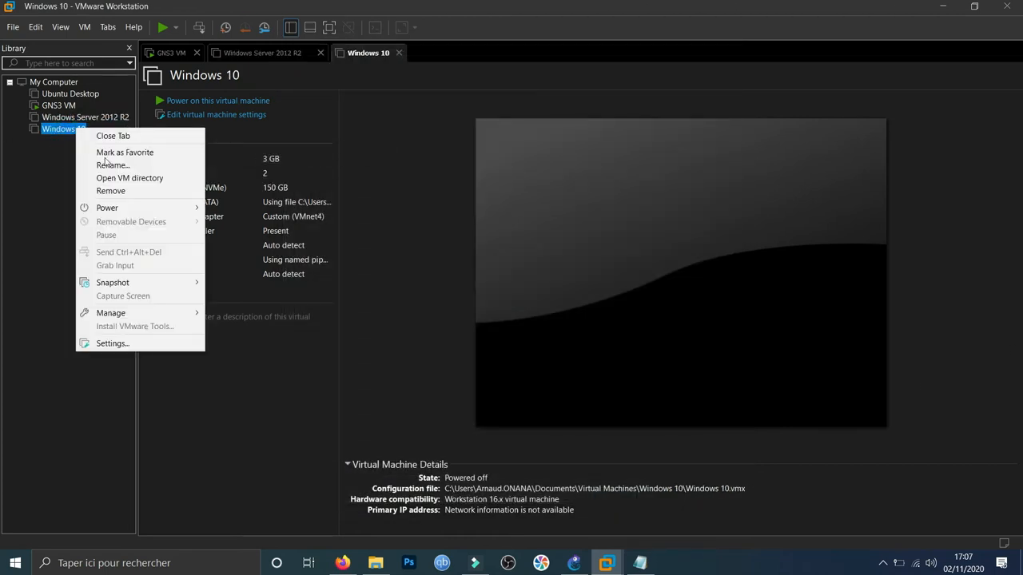
left_click(109, 346)
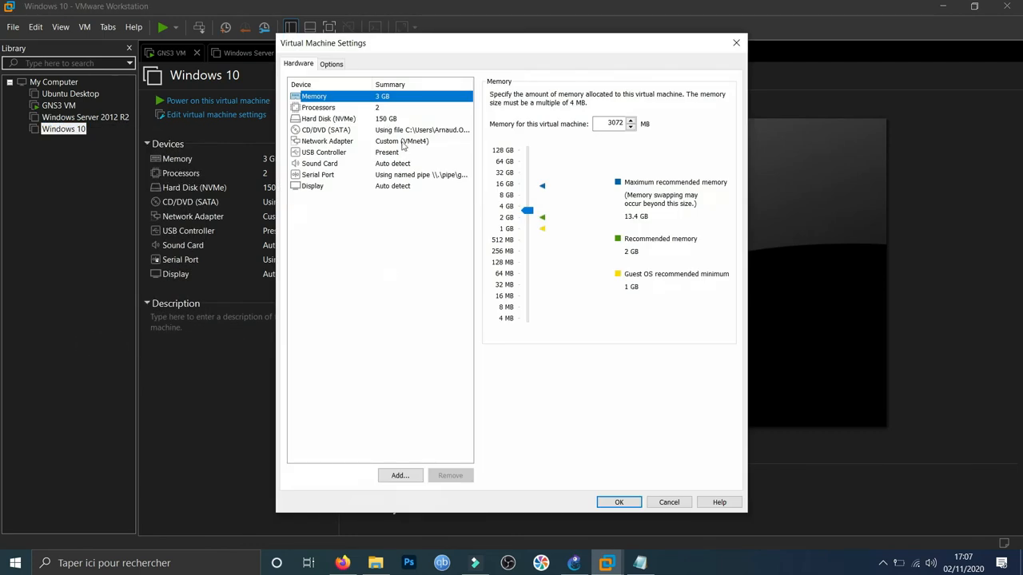
left_click(404, 143)
left_click(450, 476)
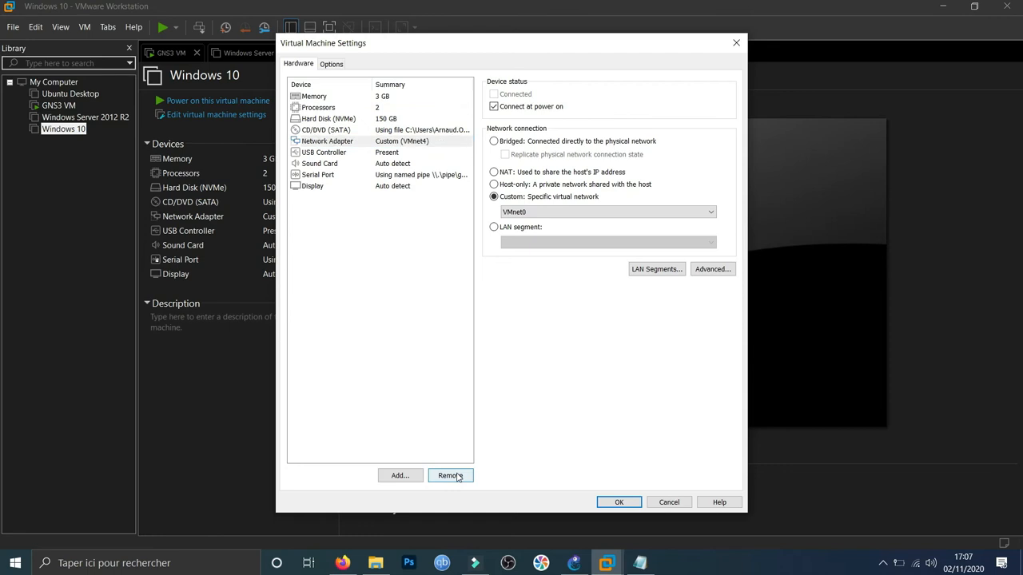
Add a new network adapter to the Windows 10 VM on the custom network VMnet2 (Host-only) and save the settings.
left_click(404, 478)
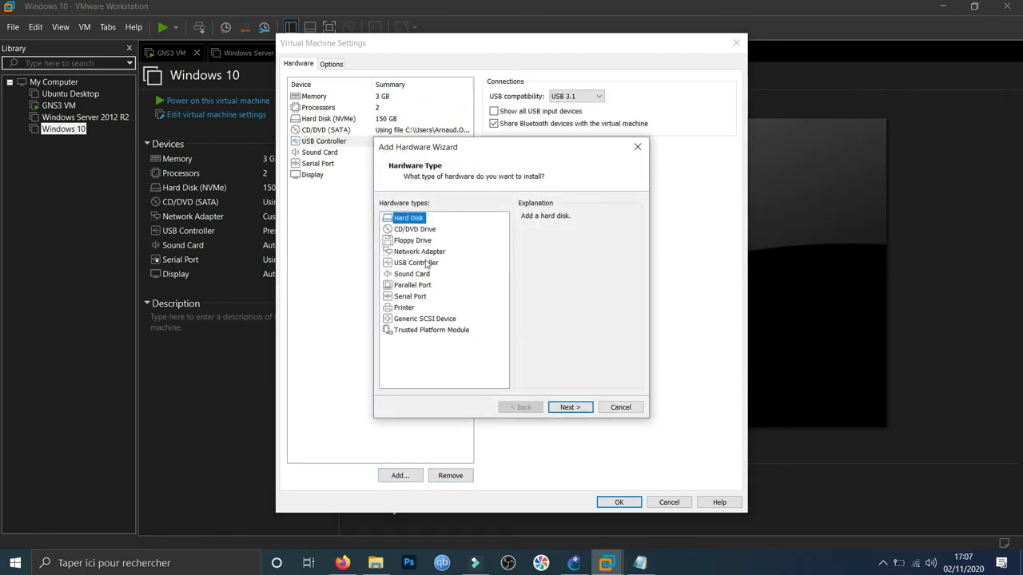
left_click(417, 251)
left_click(570, 407)
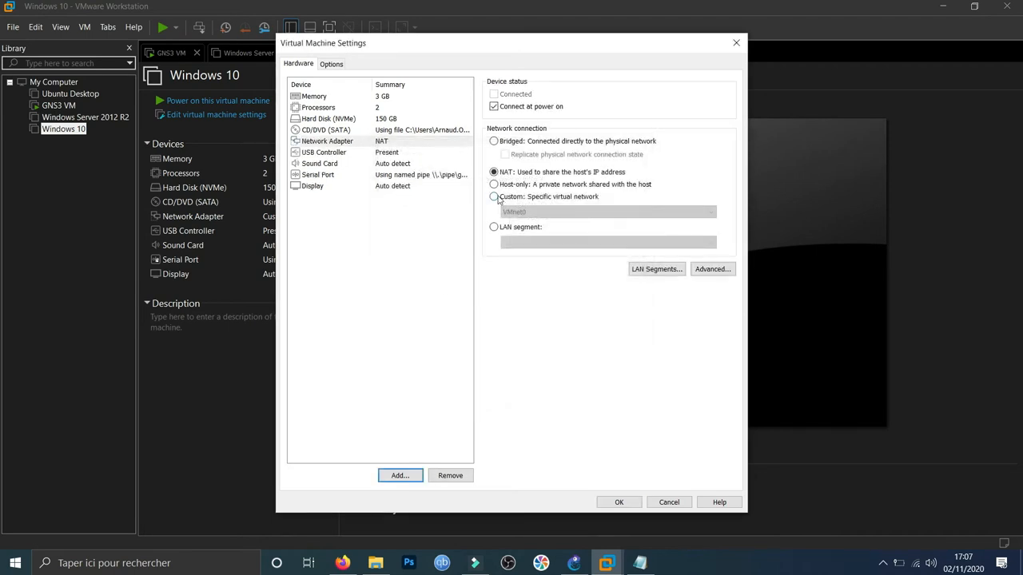
left_click(494, 197)
left_click(521, 212)
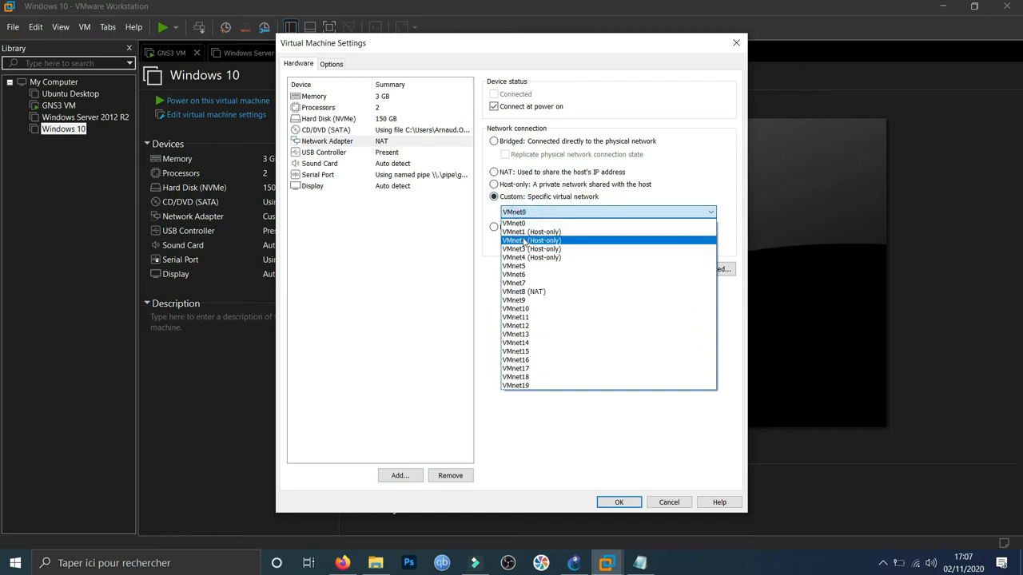
left_click(524, 240)
left_click(615, 501)
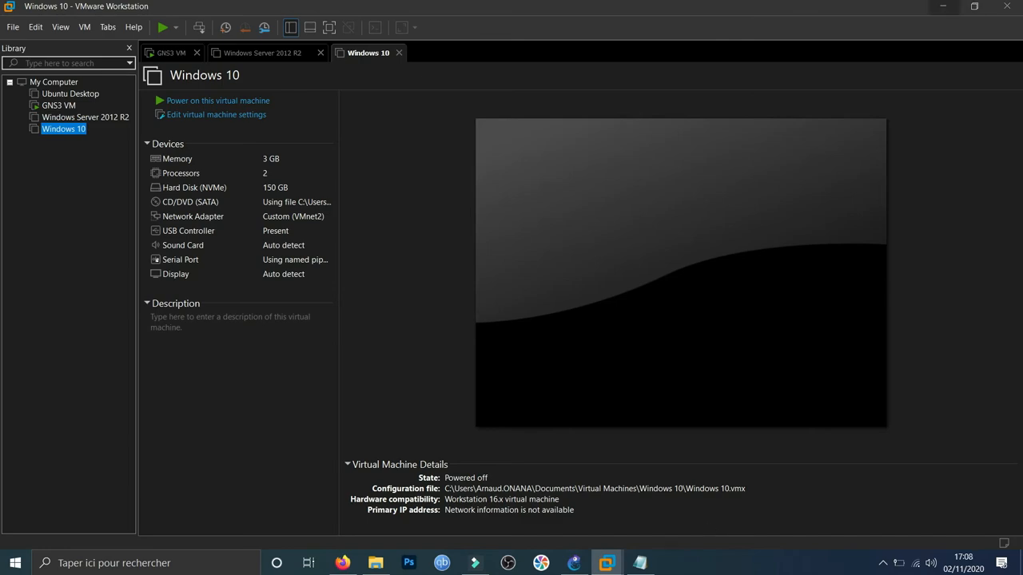
Switch to GNS3 and place a Windows 10 node with a Windows Server 2012 R2 node below it in the workspace.
left_click(574, 563)
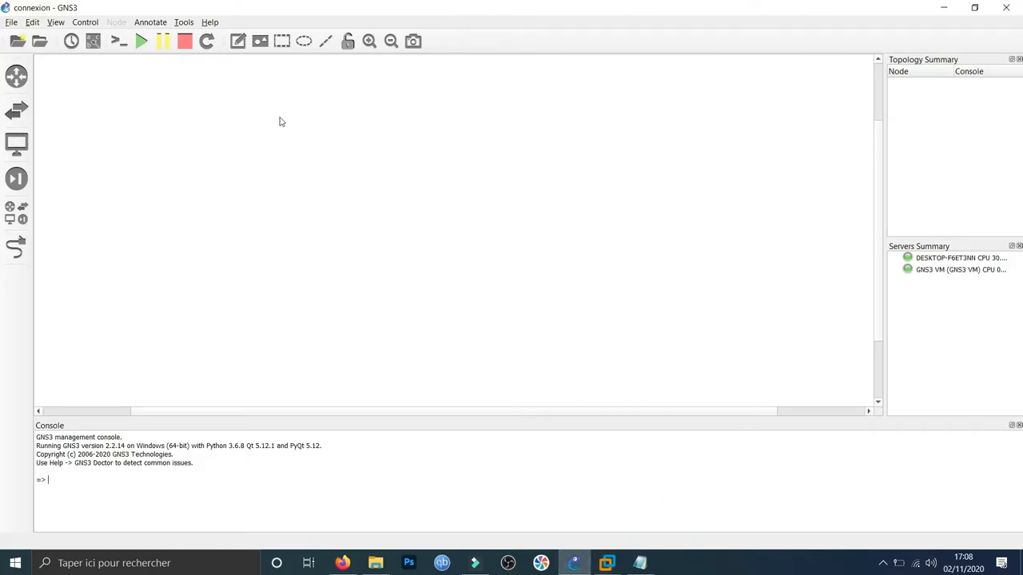
left_click(16, 143)
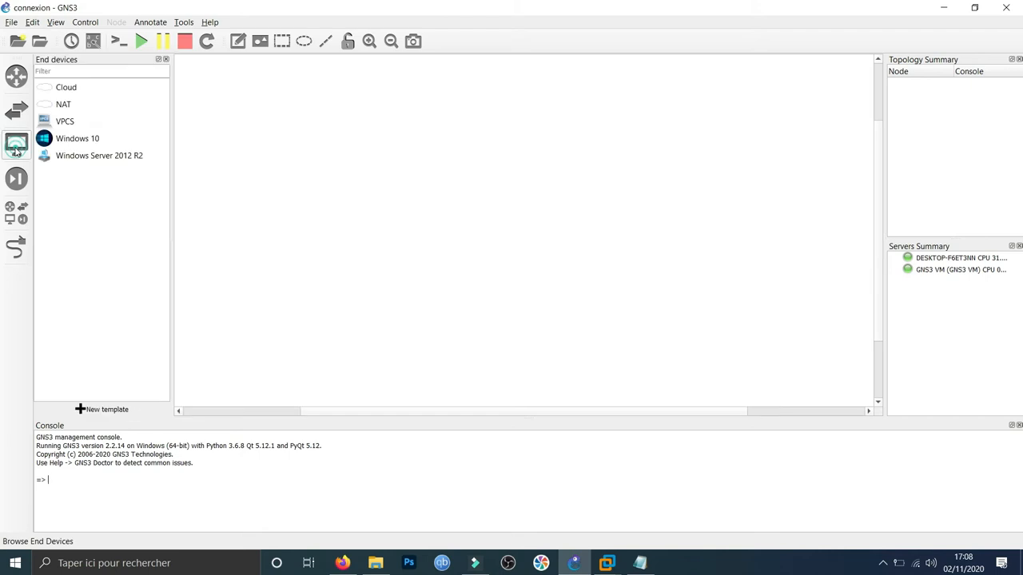
left_click_drag(38, 147, 302, 132)
left_click_drag(44, 156, 327, 276)
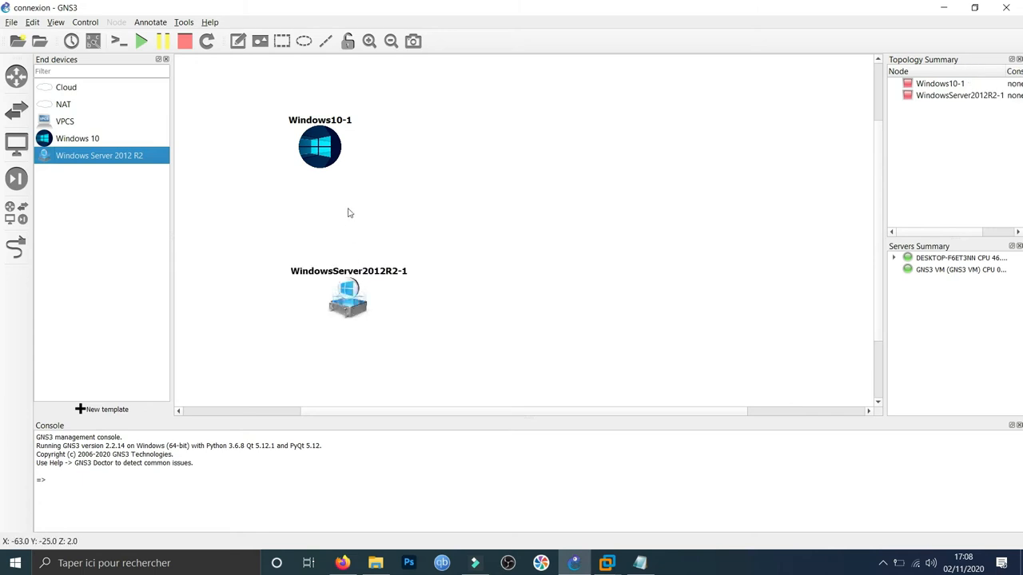
Change the hostname of the Windows Server 2012 R2 node to Server-2012.
double_click(356, 274)
type("Se")
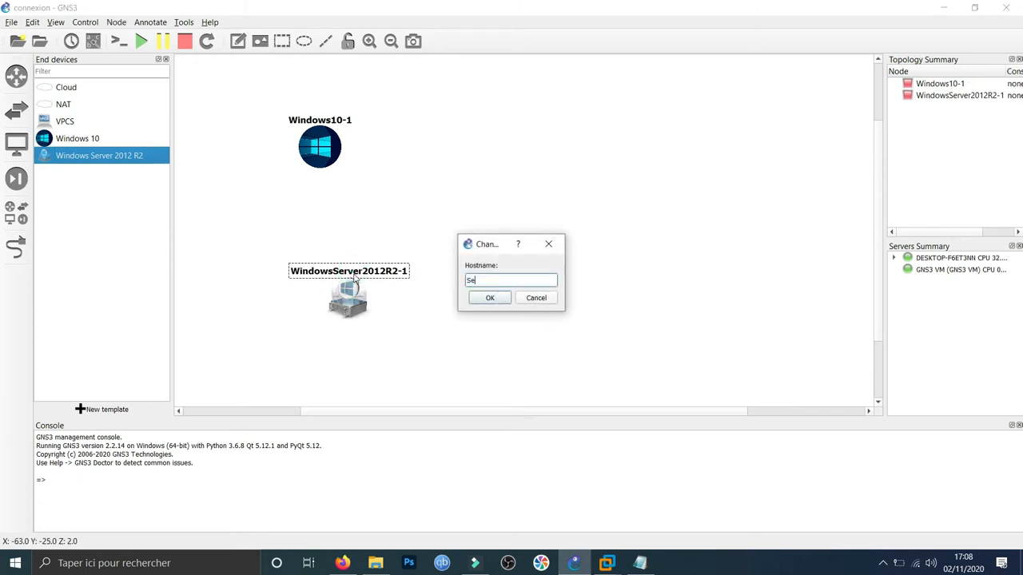
type("rver-2012")
left_click(471, 299)
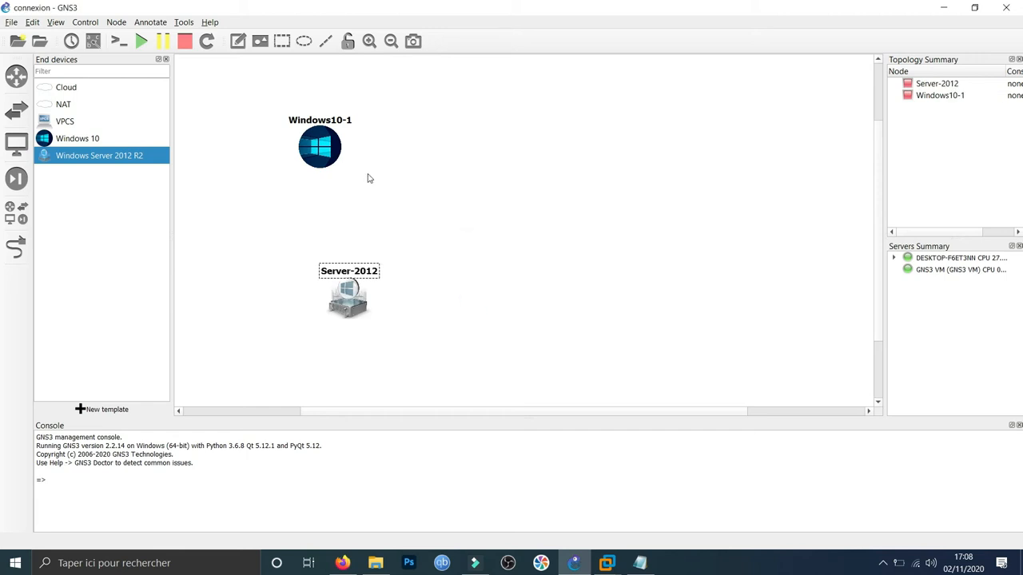
Change the hostname of the Windows 10 node to Windows10.
double_click(349, 125)
left_click(516, 282)
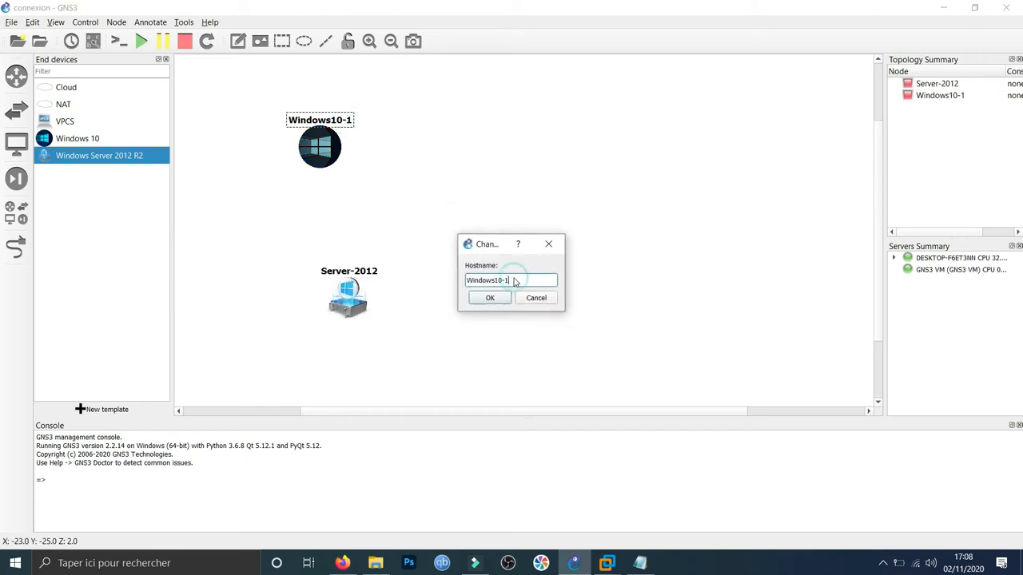
key("BackSpace")
left_click(490, 298)
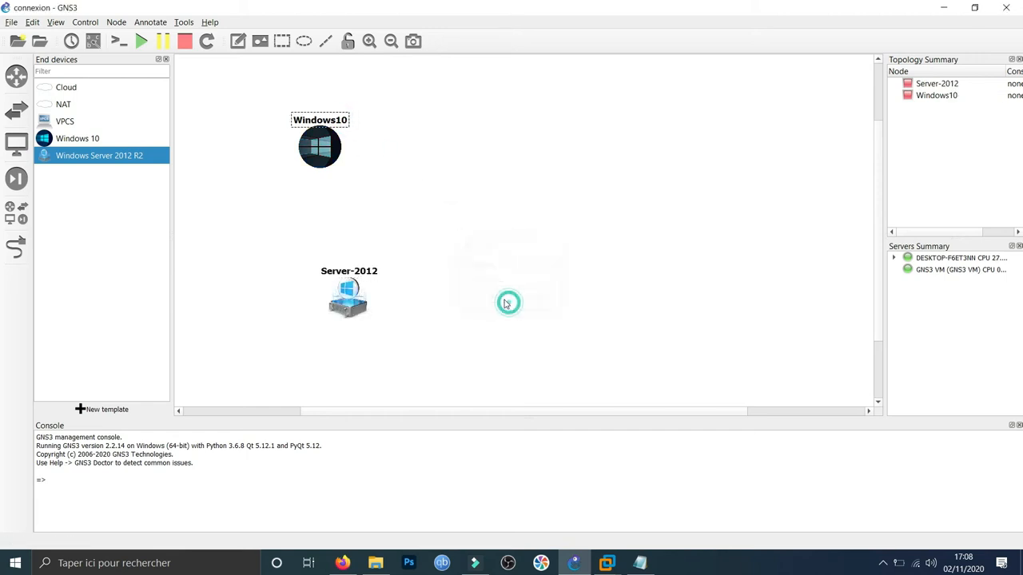
Add an Ethernet switch to the right of the two Windows nodes and align Server-2012 beneath Windows10.
left_click(14, 132)
left_click(16, 111)
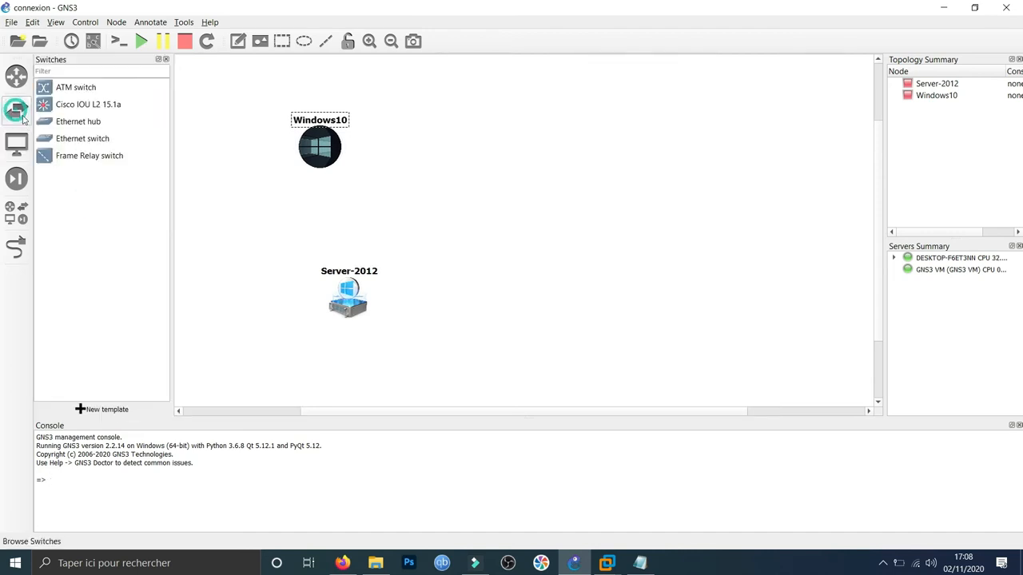
left_click_drag(48, 139, 442, 226)
left_click(490, 298)
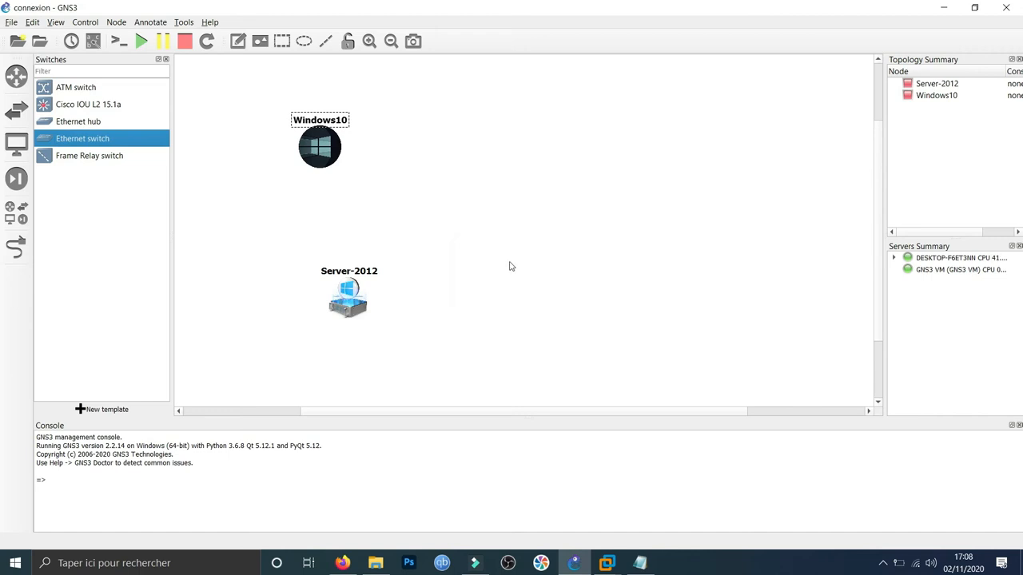
left_click_drag(465, 232, 444, 221)
left_click(457, 235)
left_click_drag(351, 300, 325, 289)
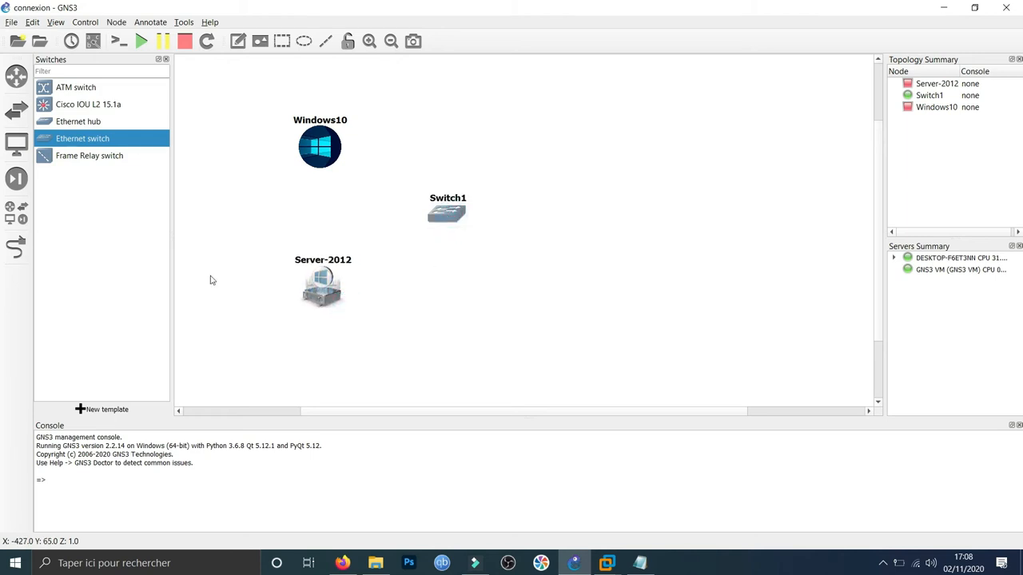
Add a c7200 router to the upper right of Switch1 and move Server-2012 slightly lower to space out the topology.
left_click(16, 76)
left_click_drag(48, 87, 613, 119)
left_click_drag(642, 152, 619, 160)
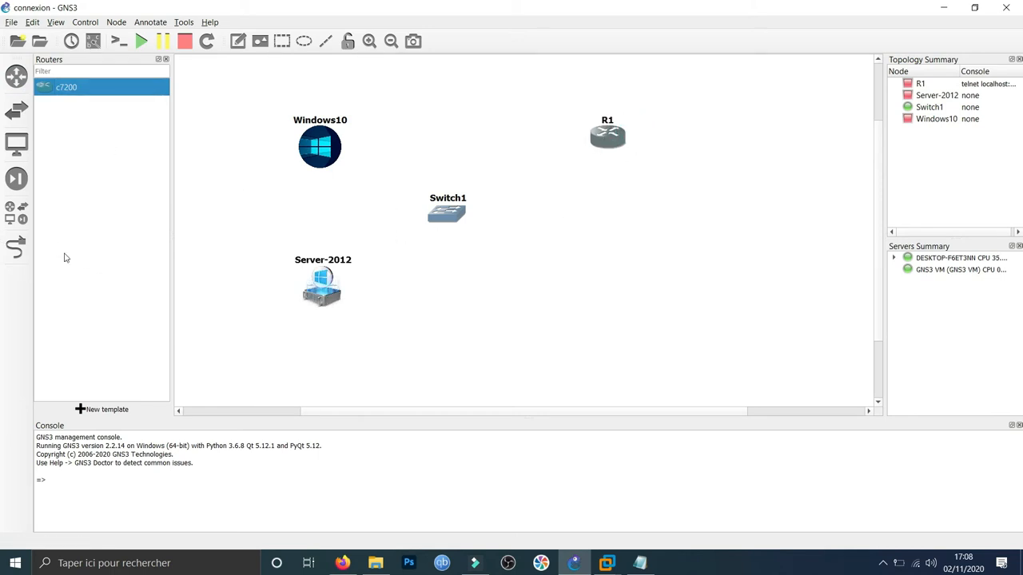
left_click_drag(339, 297, 338, 315)
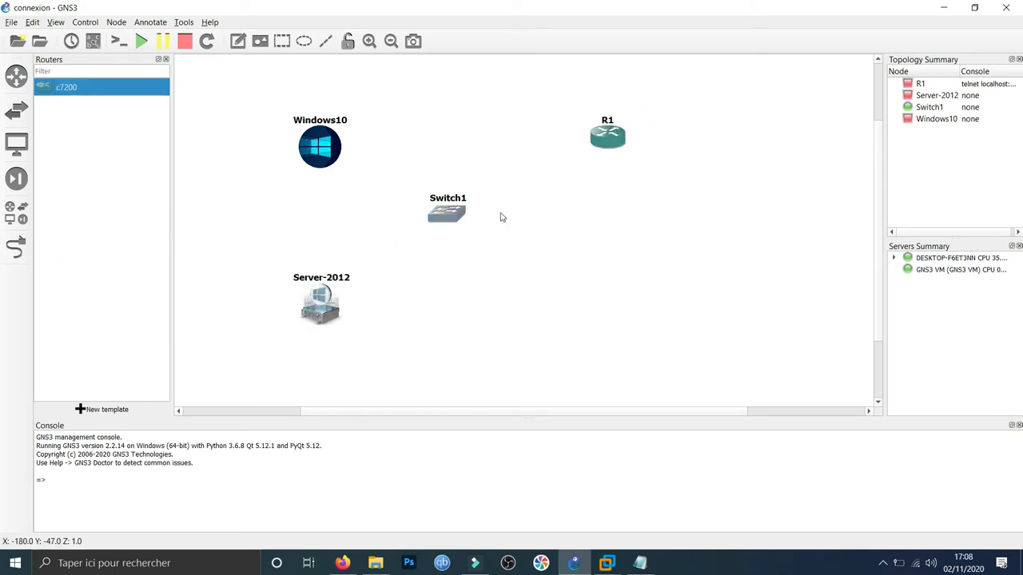
left_click_drag(607, 138, 552, 138)
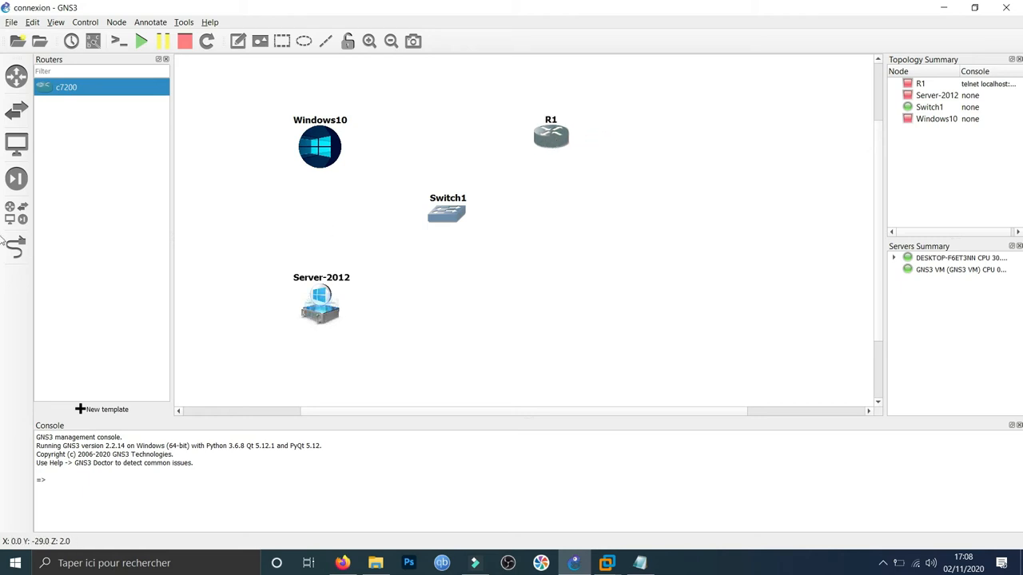
Start adding links and connect the Windows10 node to Switch1.
left_click(15, 247)
left_click(322, 147)
left_click(367, 152)
left_click(444, 209)
left_click(462, 216)
Connect the Server-2012 node to Switch1 with a link.
left_click(318, 313)
left_click(352, 316)
left_click(319, 307)
left_click(352, 316)
left_click(445, 215)
left_click(462, 244)
Connect Switch1 to router R1 with a link and finish adding links.
left_click(459, 213)
left_click(481, 246)
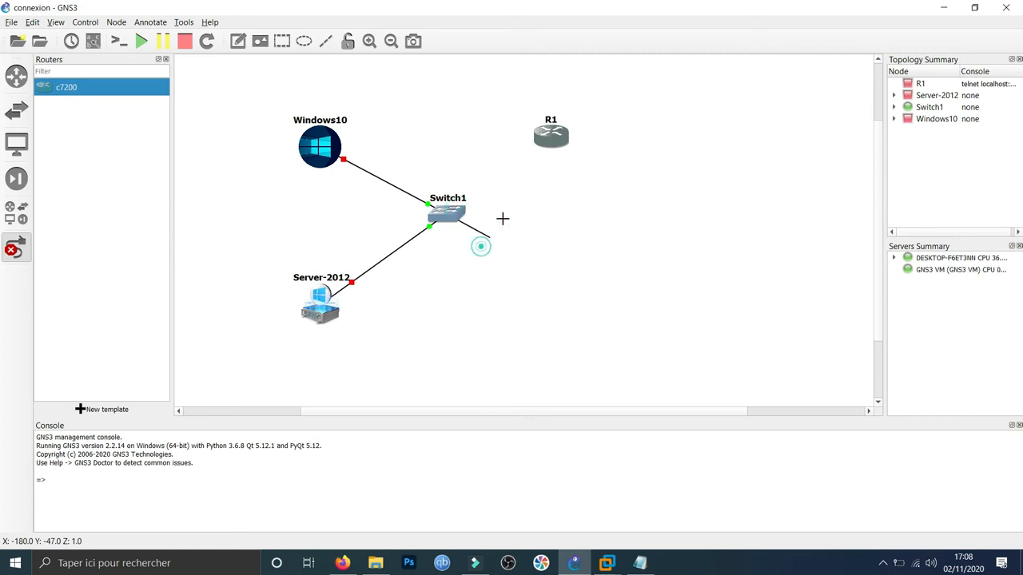
left_click(544, 136)
left_click(583, 146)
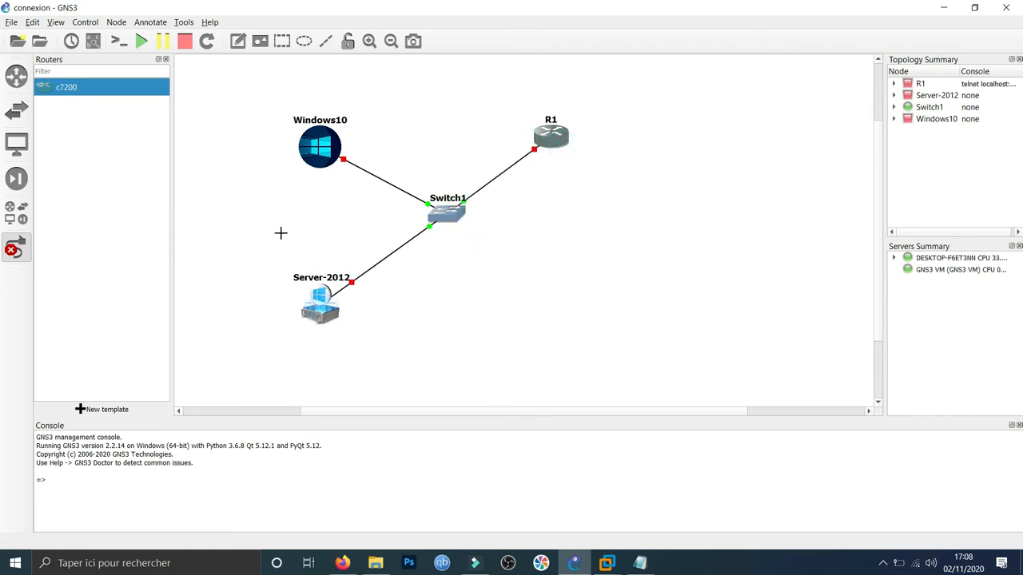
left_click(15, 248)
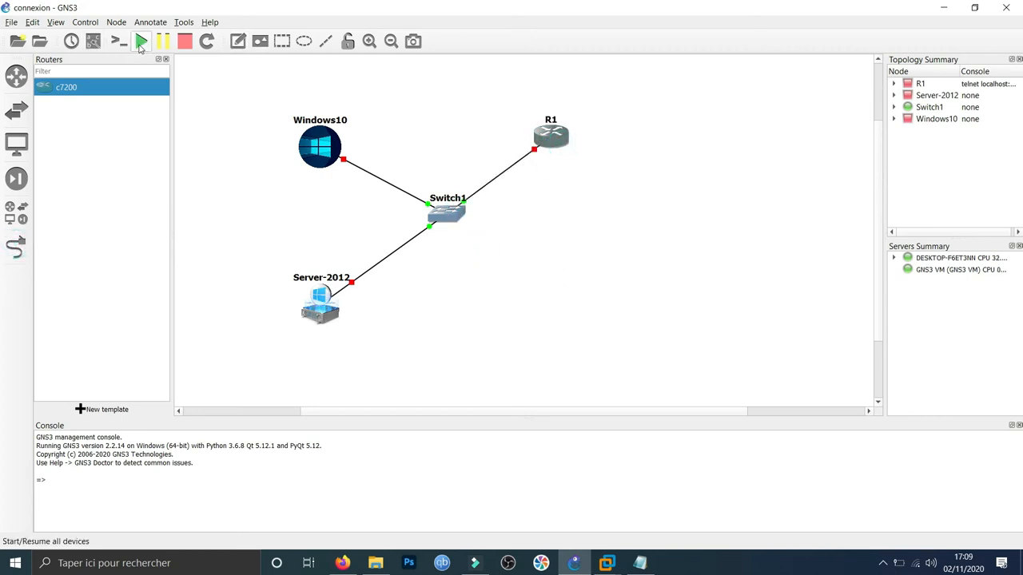
Start all devices in the topology and return to GNS3 once the virtual machines launch in VMware Workstation.
right_click(314, 146)
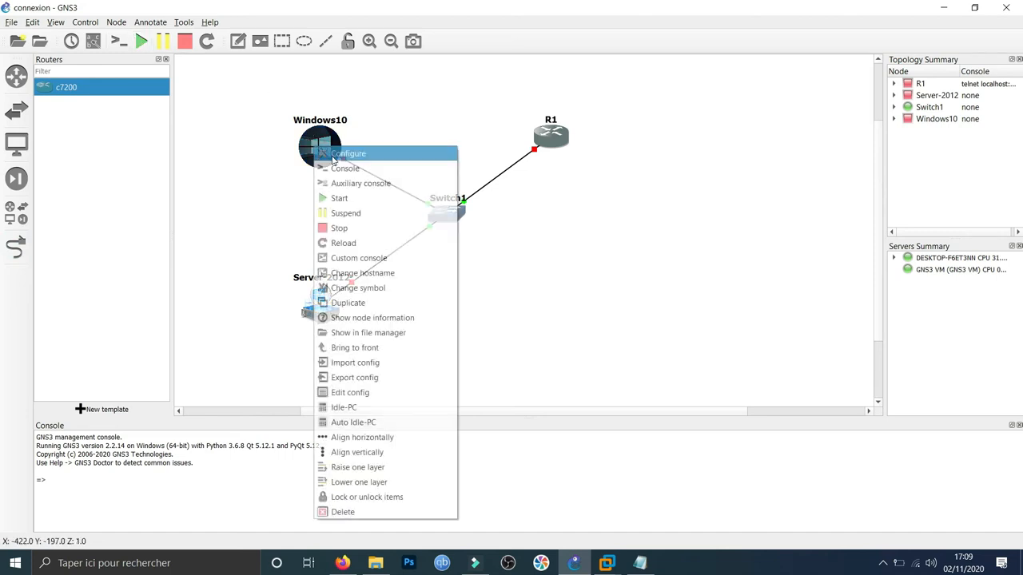
left_click(275, 223)
left_click(140, 42)
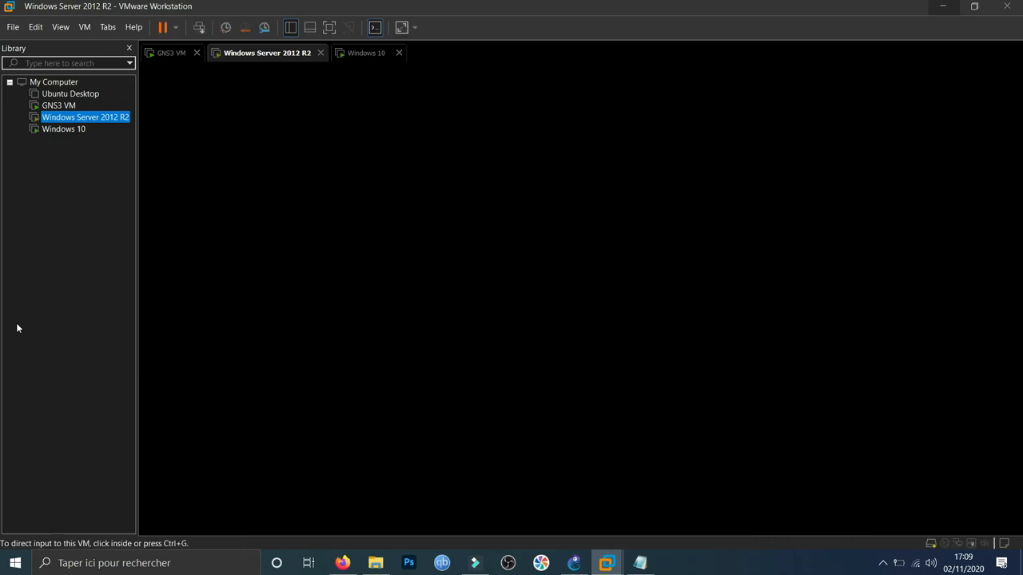
left_click(573, 566)
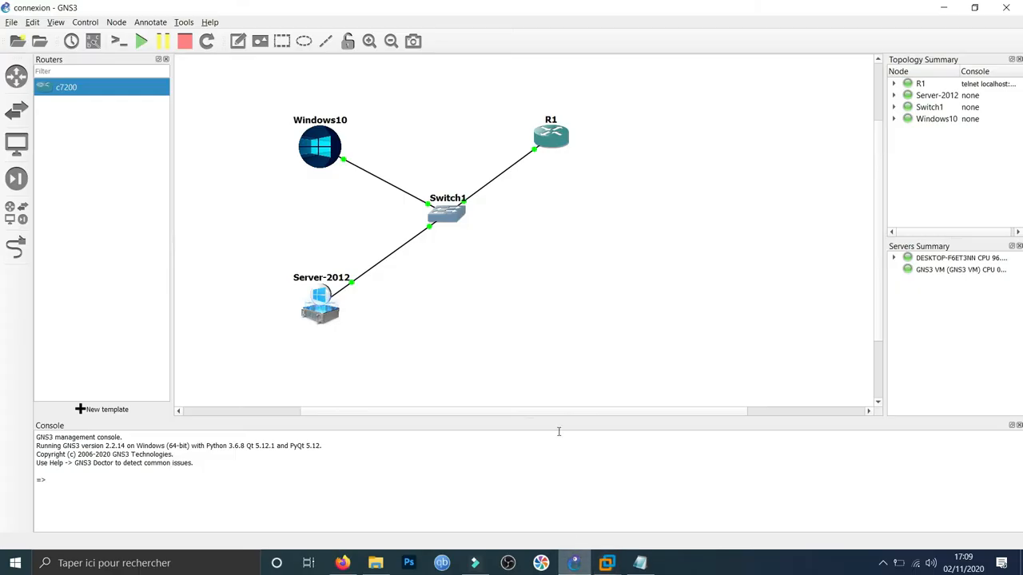
Switch to File Explorer and open the host computer's list of network adapter connections from the network properties.
right_click(542, 137)
left_click(471, 313)
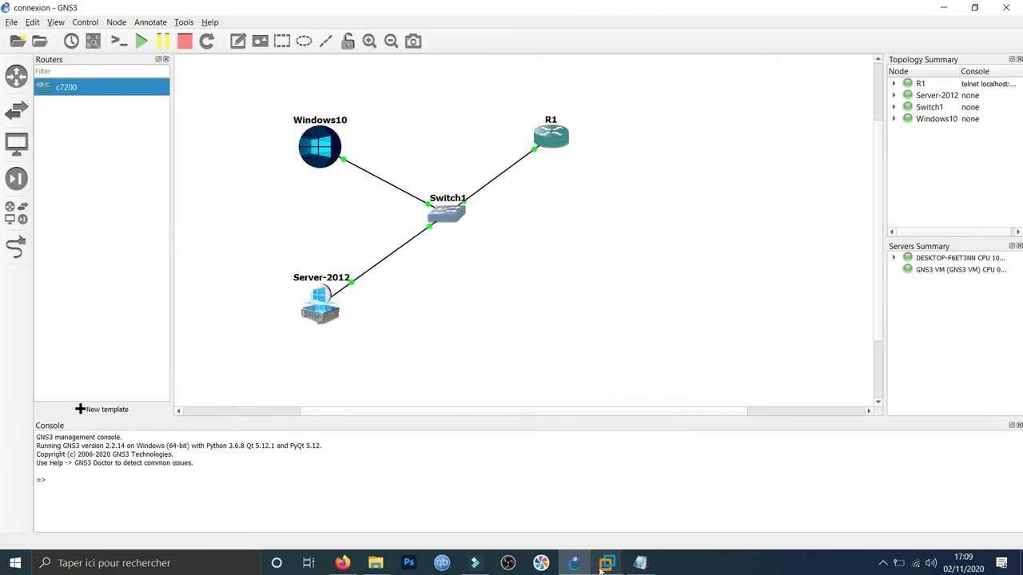
left_click(376, 563)
right_click(132, 381)
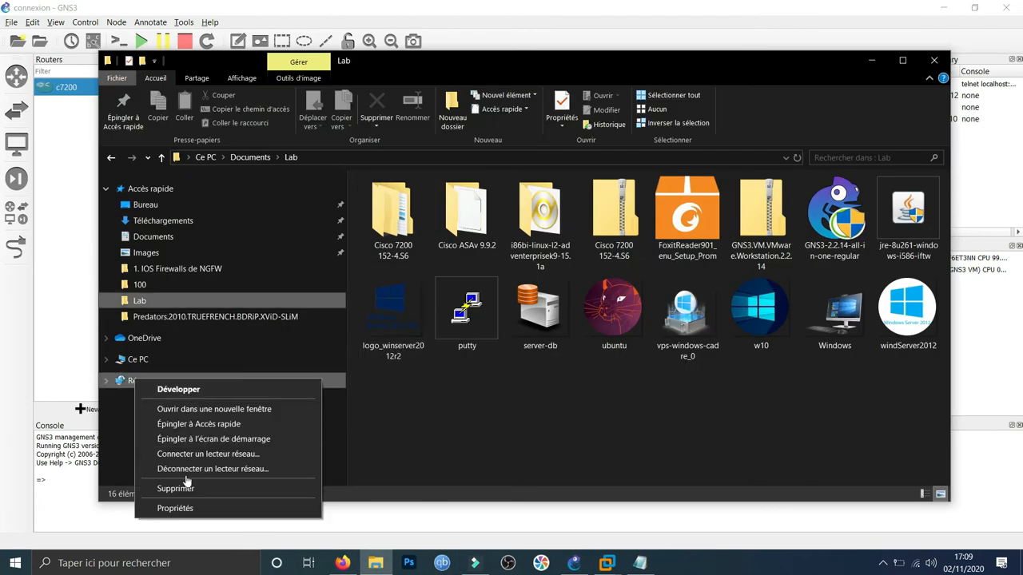
left_click(183, 509)
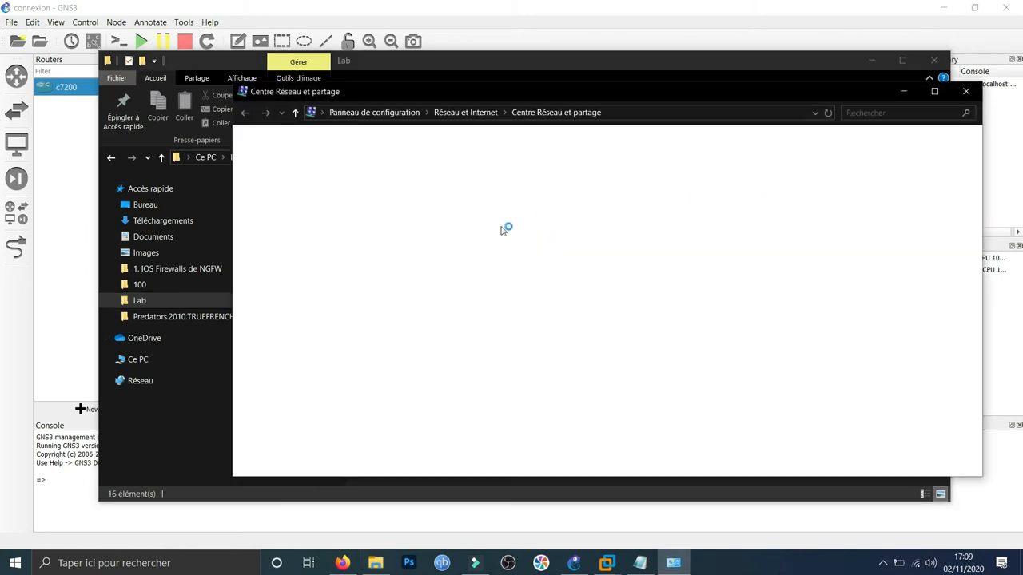
left_click(287, 178)
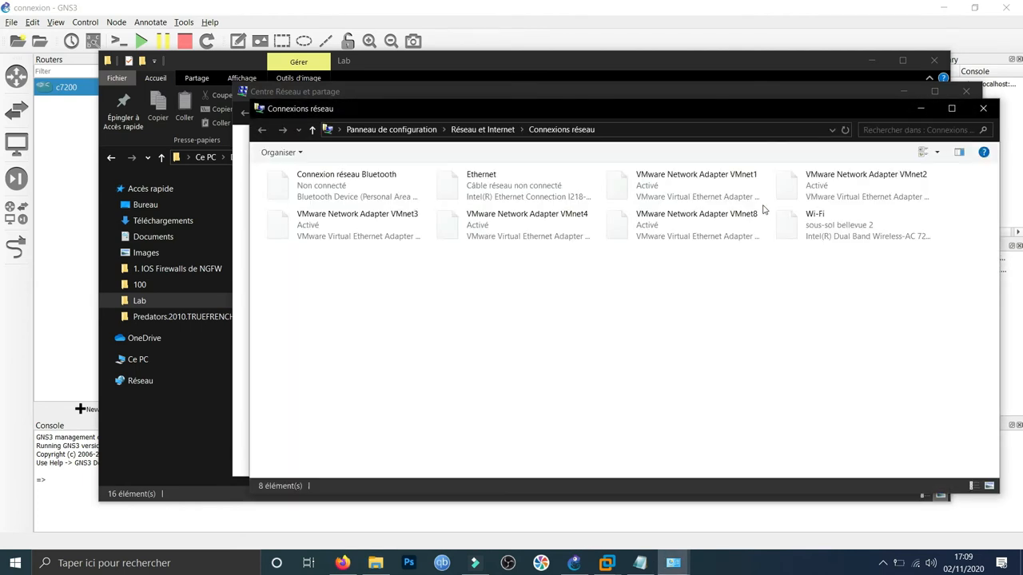
Examine the IPv4 connection details of VMware Network Adapter VMnet2, close them, and return to GNS3.
right_click(872, 185)
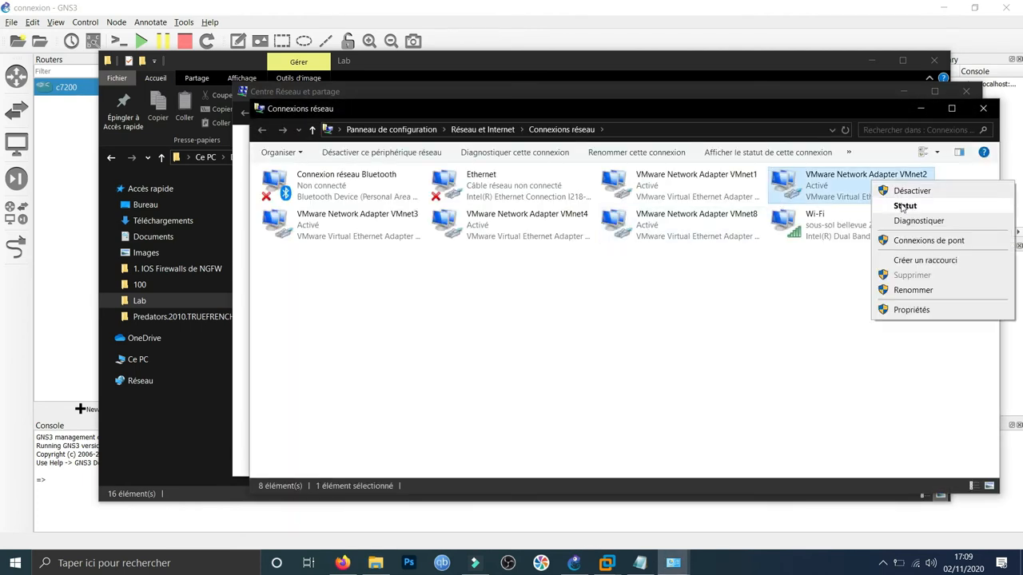
left_click(840, 208)
left_click(445, 273)
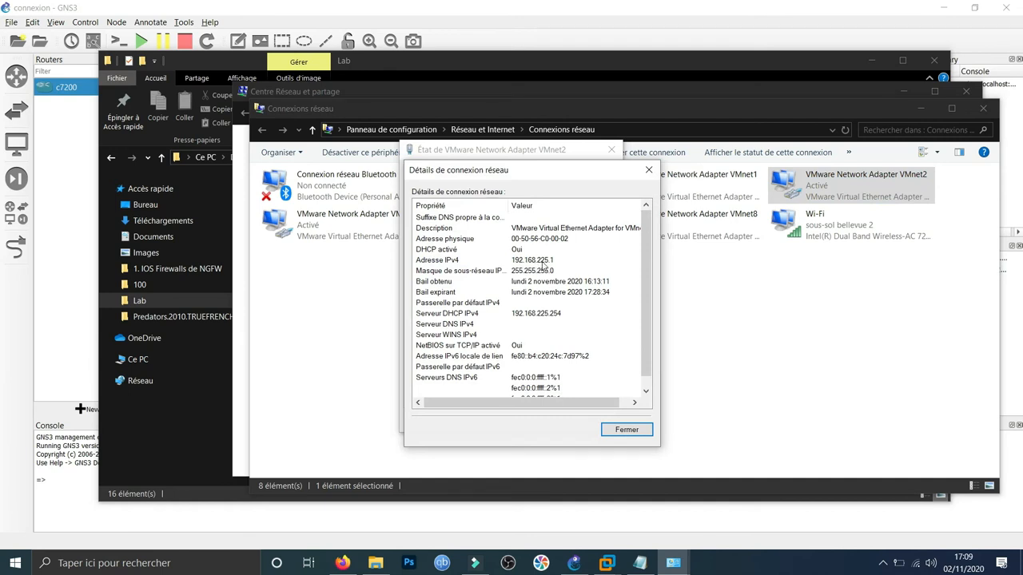
left_click(627, 430)
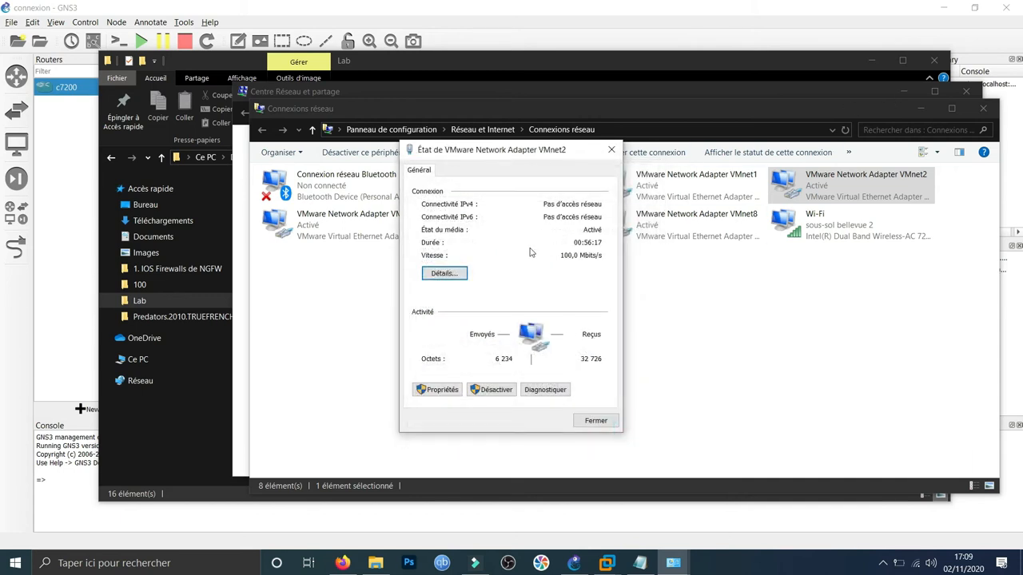
left_click(593, 417)
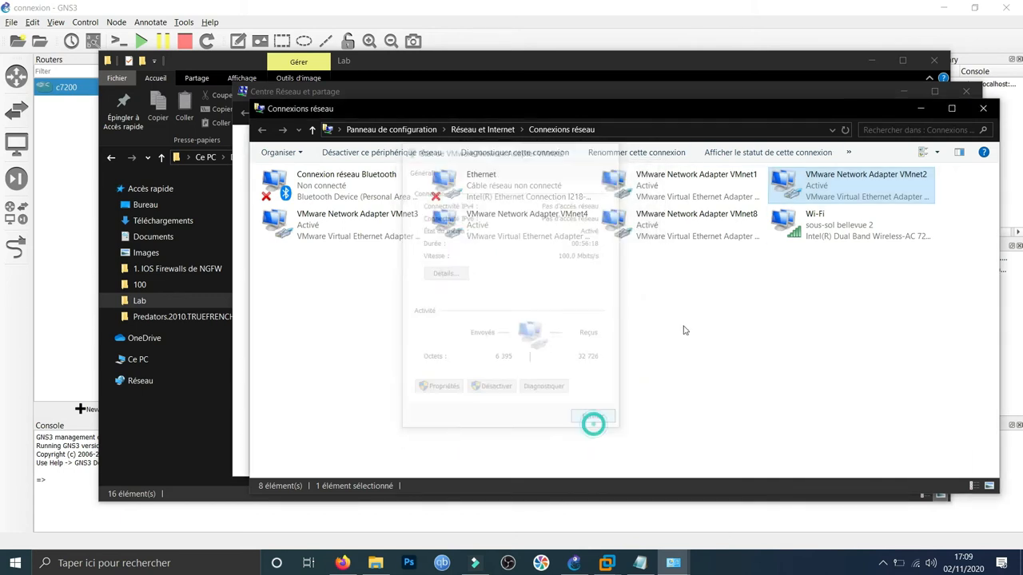
left_click(921, 108)
left_click(574, 562)
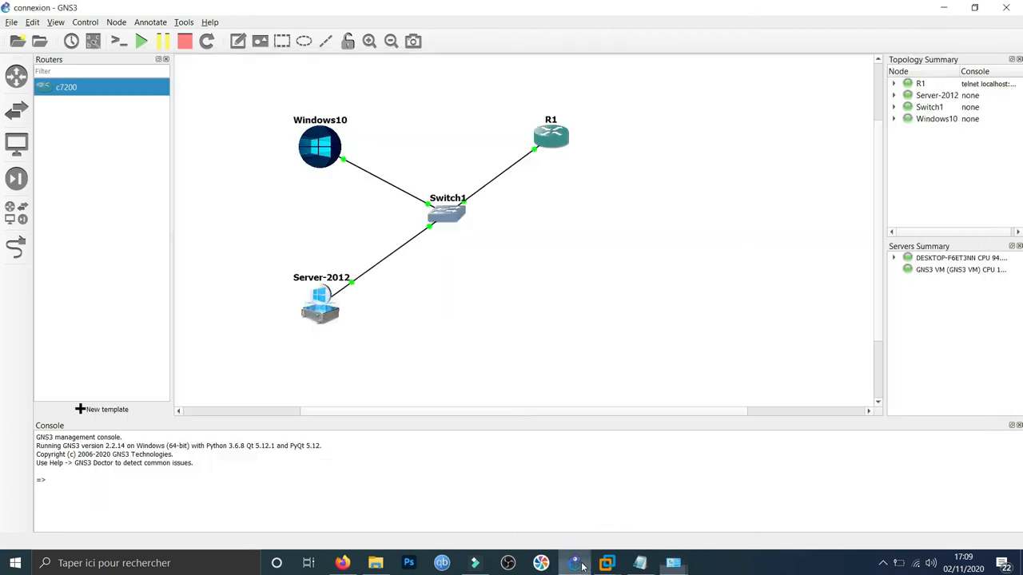
Add a text note reading 192.168.225.0 to the topology above Switch1.
left_click(237, 41)
left_click(399, 152)
type("1")
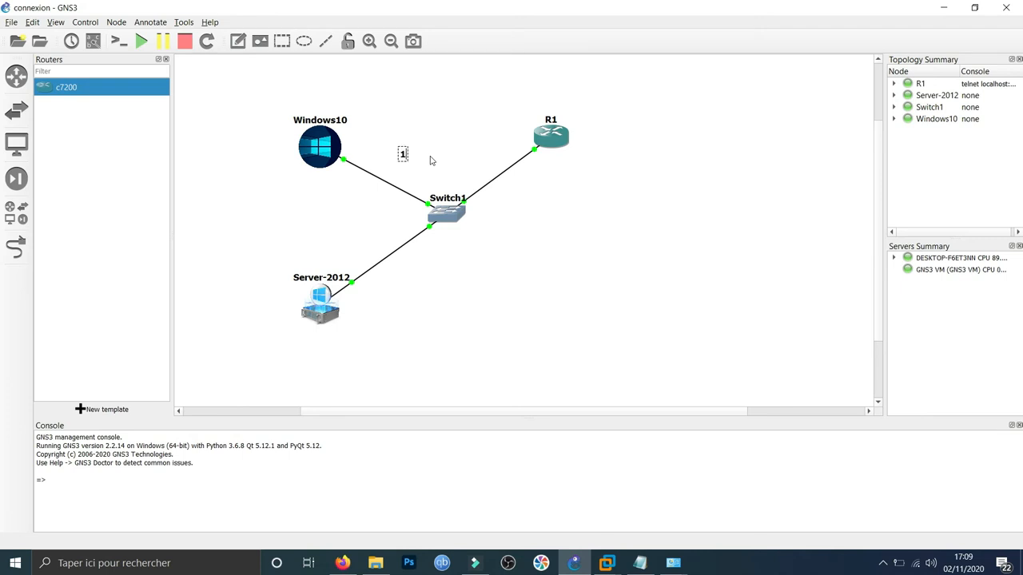
type("92.168.225.0")
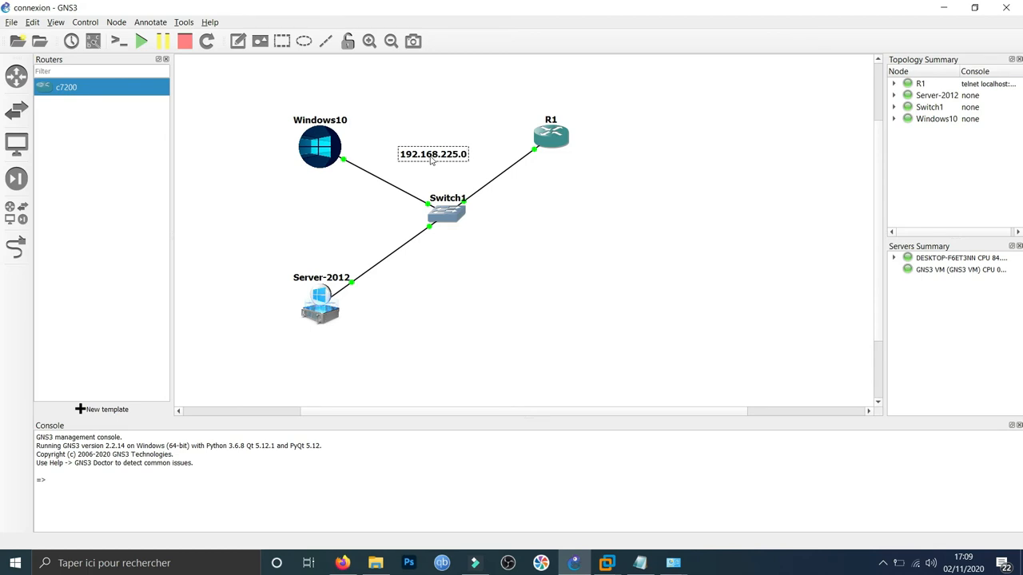
left_click(463, 254)
Duplicate the network address note, place one copy below R1, and change that copy's text to 192.168.225.254.
left_click_drag(445, 157, 573, 175)
right_click(428, 136)
left_click(452, 141)
double_click(593, 173)
left_click(593, 173)
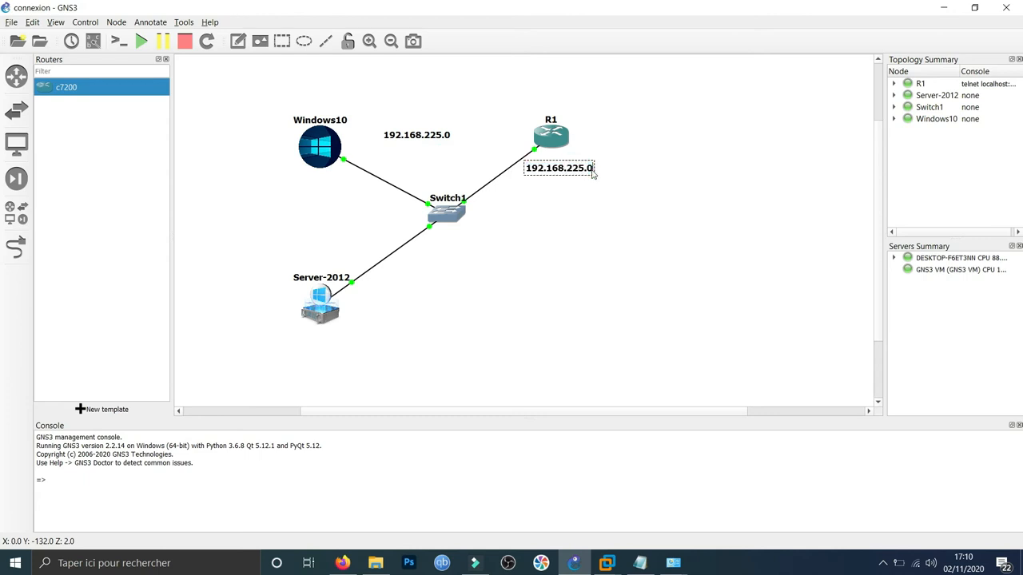
key("BackSpace")
type("25")
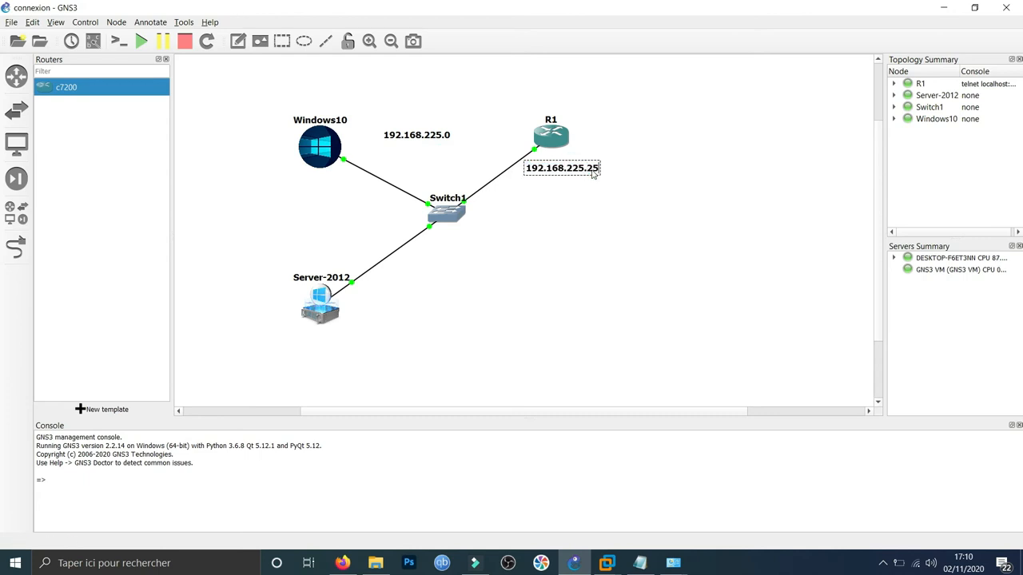
type("4")
left_click(582, 199)
Move router R1 slightly up, place its address note above its name, and lower the network address note toward Switch1.
left_click(569, 170)
left_click(565, 190)
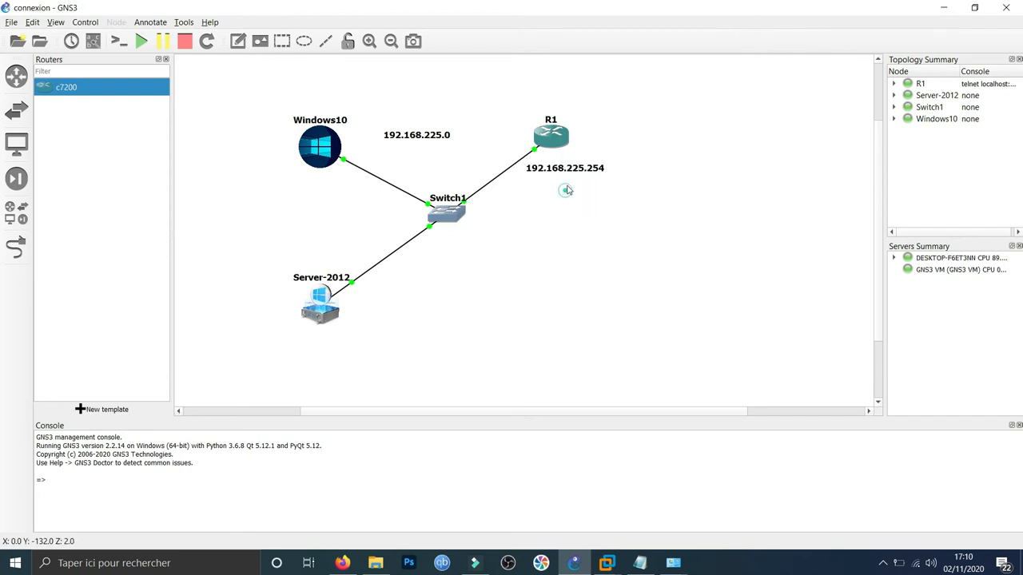
left_click_drag(566, 170, 538, 118)
left_click(575, 158)
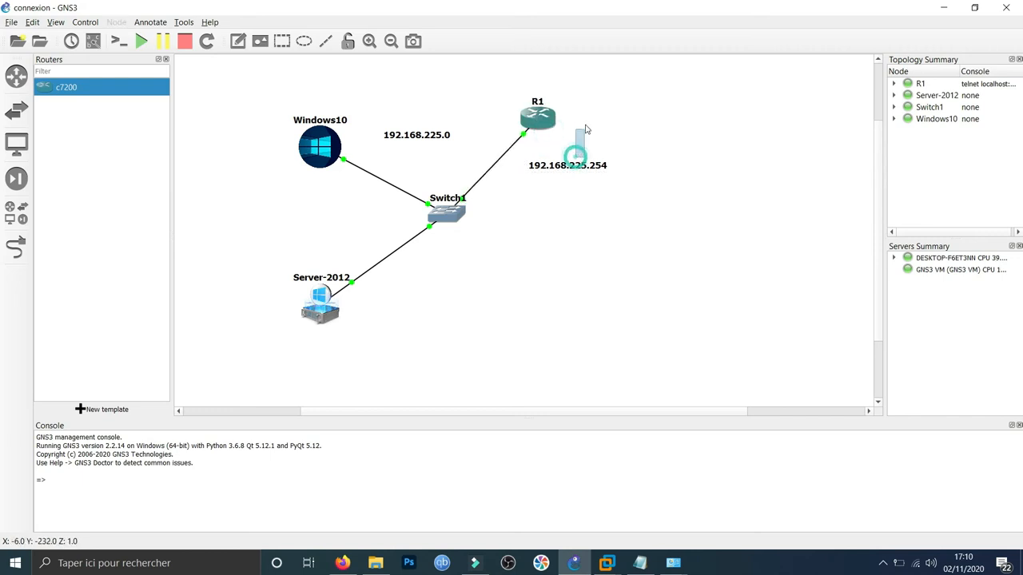
left_click_drag(568, 165, 544, 87)
left_click(572, 141)
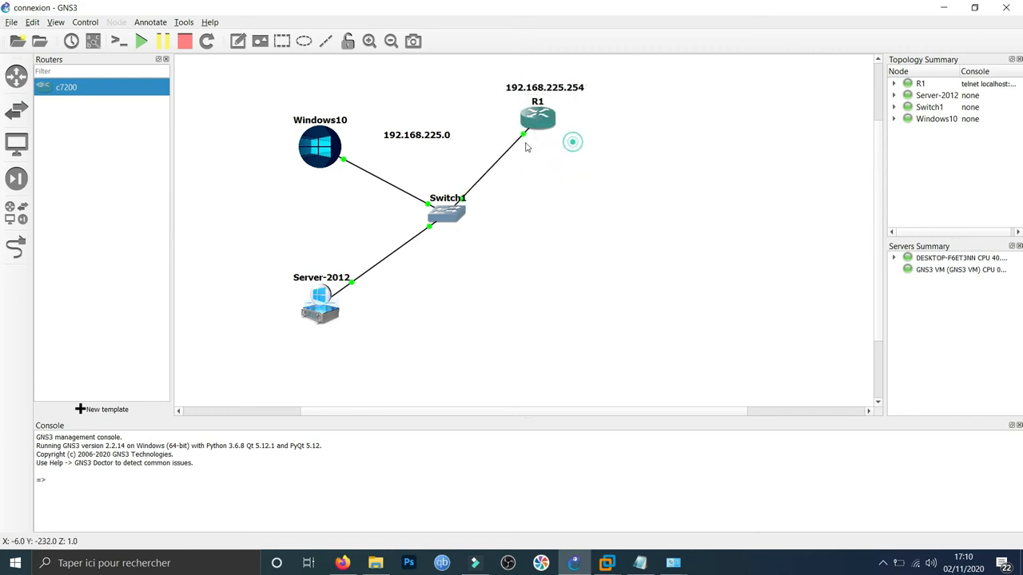
left_click_drag(422, 134, 431, 164)
left_click(535, 304)
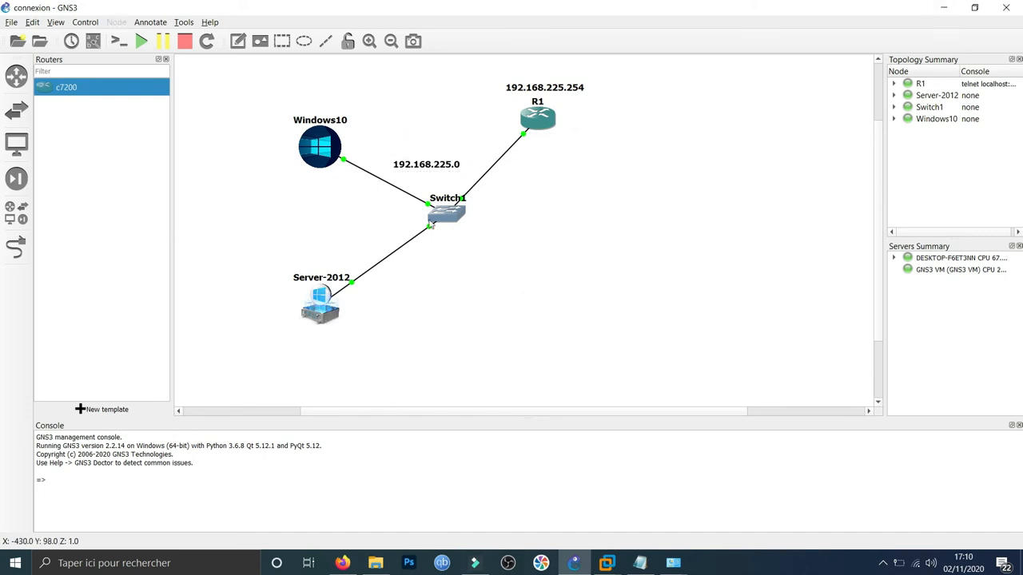
Open the console of router R1, bring up its command prompt, and move the console window clear of the topology.
right_click(543, 120)
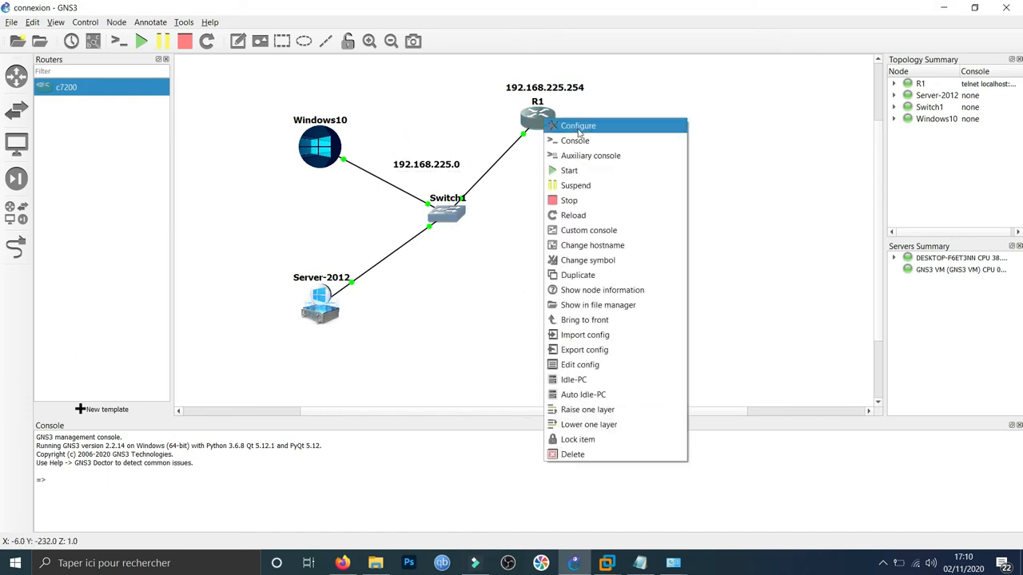
left_click(579, 141)
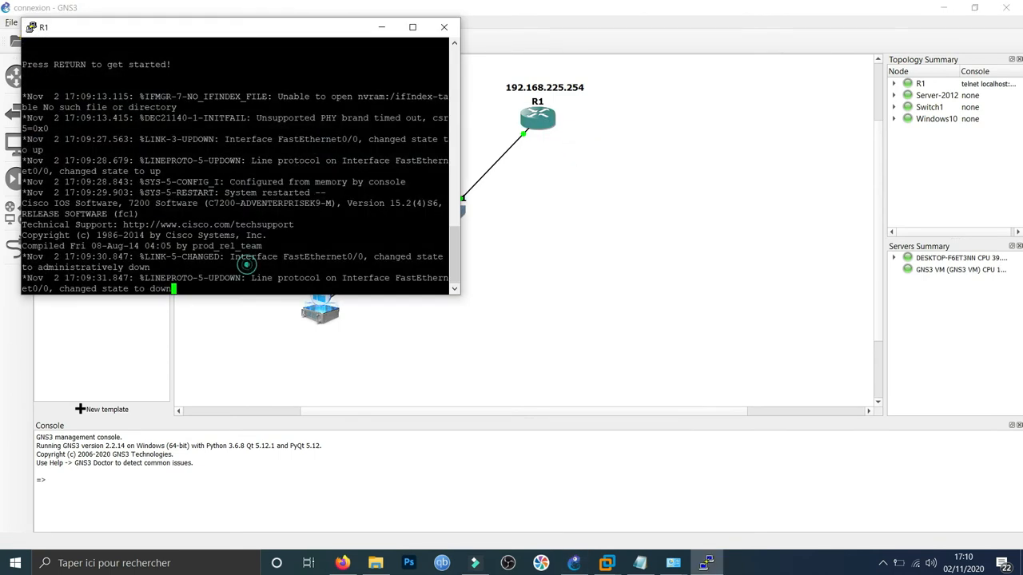
key("Return")
left_click_drag(293, 30, 788, 192)
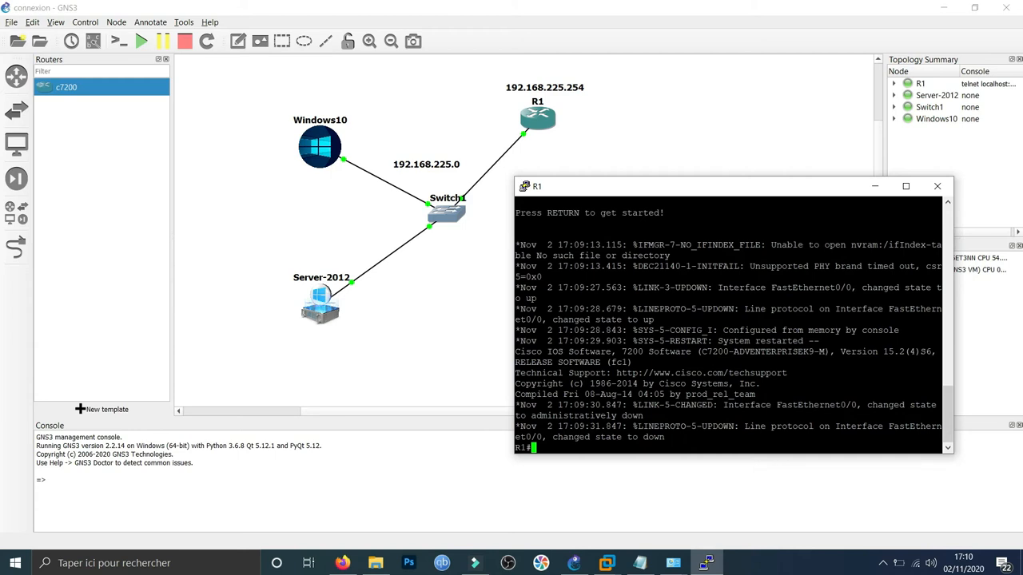
key("Return")
key("Return")
key("Return")
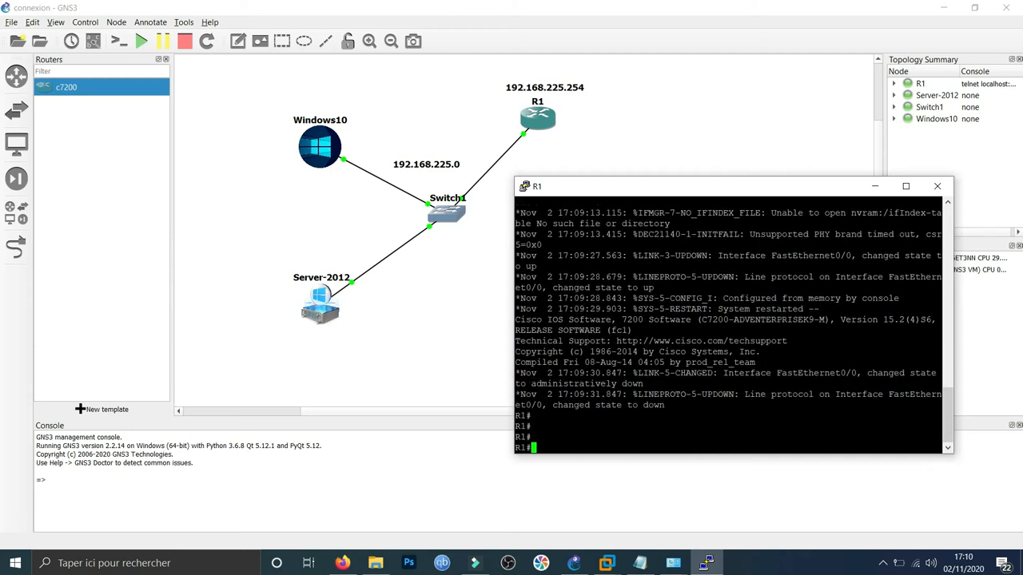
Enter global configuration mode with conf t and set the router's hostname to Acadia.
type("conf t")
key("Return")
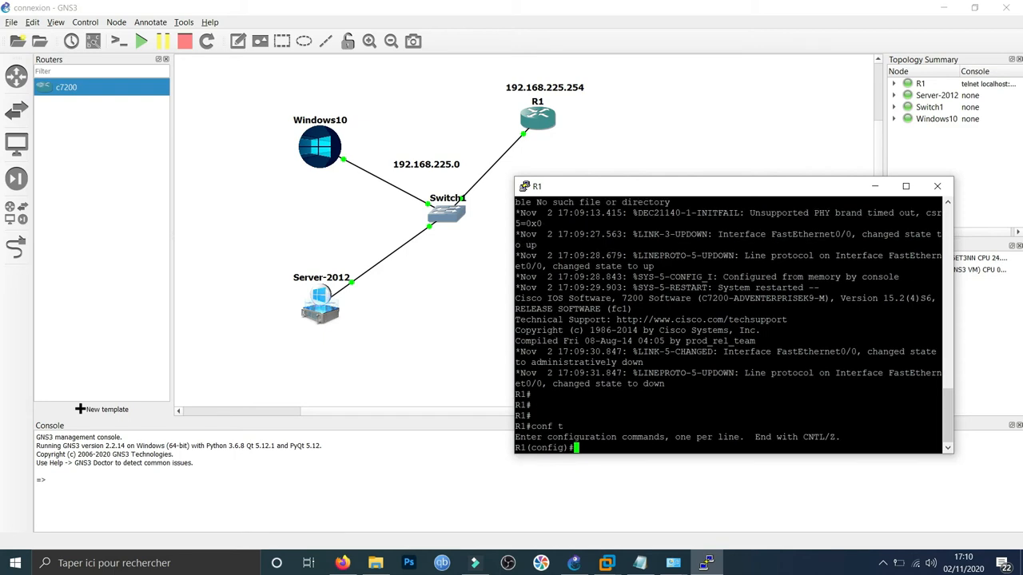
type("host")
key("Tab")
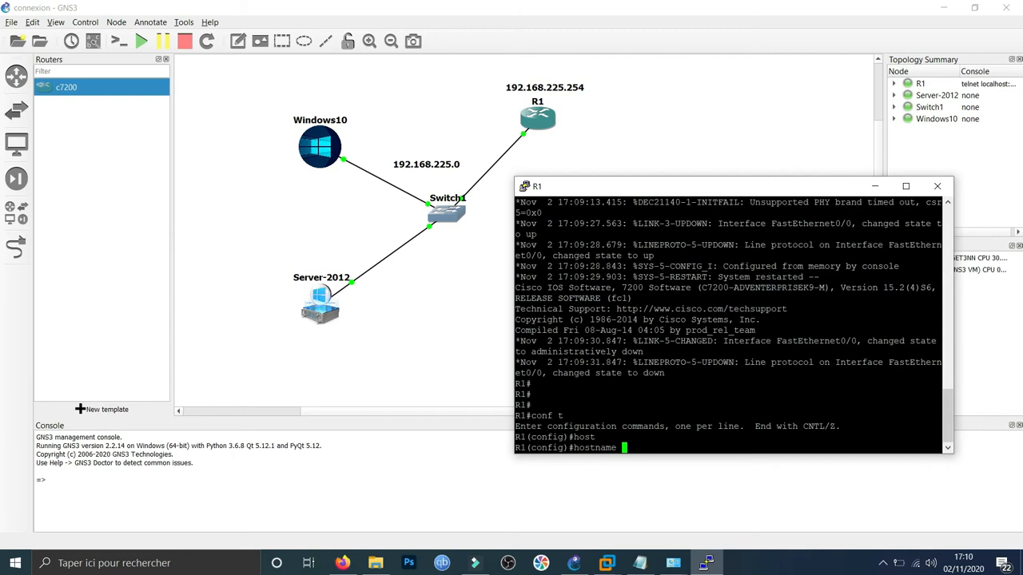
type("Acadia")
key("Return")
key("Return")
key("Return")
key("Return")
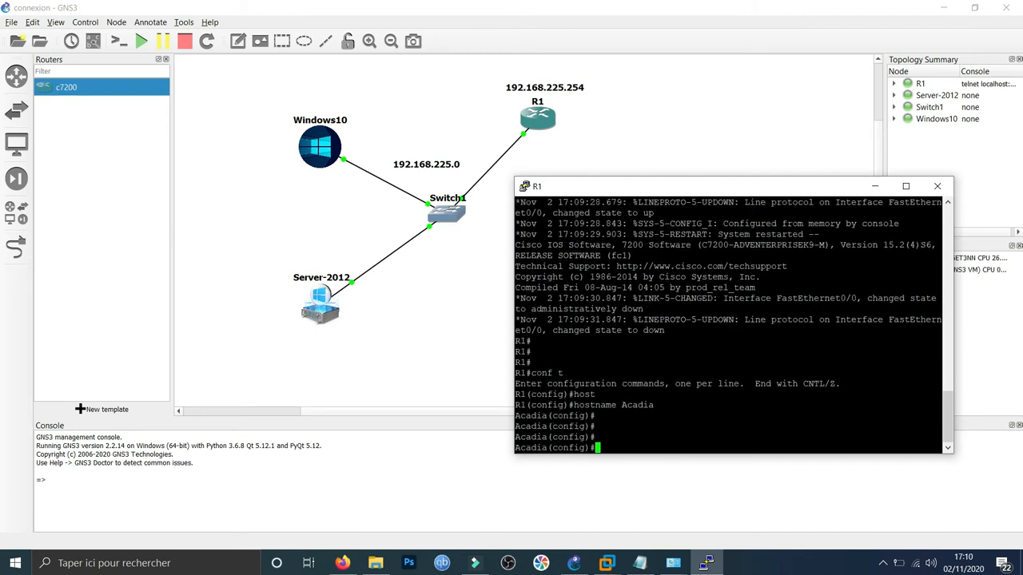
Configure interface fastEthernet 0/0 with IP address 192.168.225.254 and subnet mask 255.255.255.0.
type("inter")
key("Tab")
type("fa")
key("Tab")
type("0/0")
key("Return")
type("ip ")
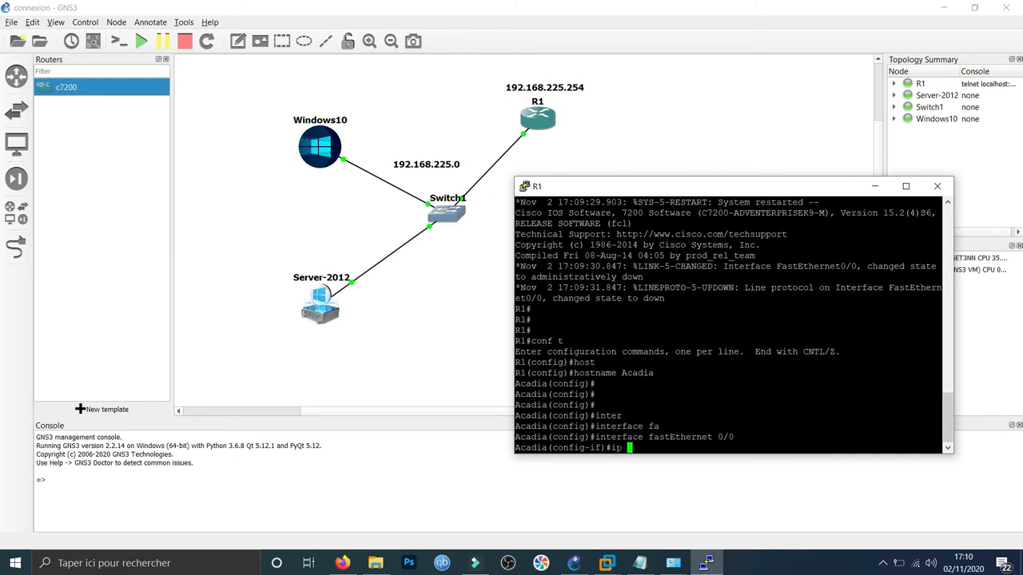
type("addr")
key("Tab")
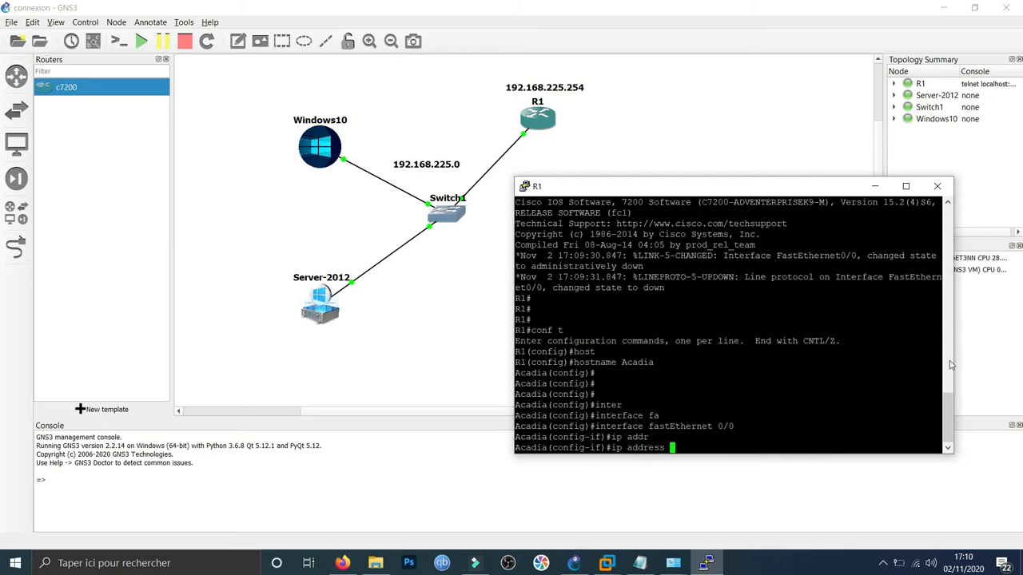
type("192.168.225.254 255.255.255.0")
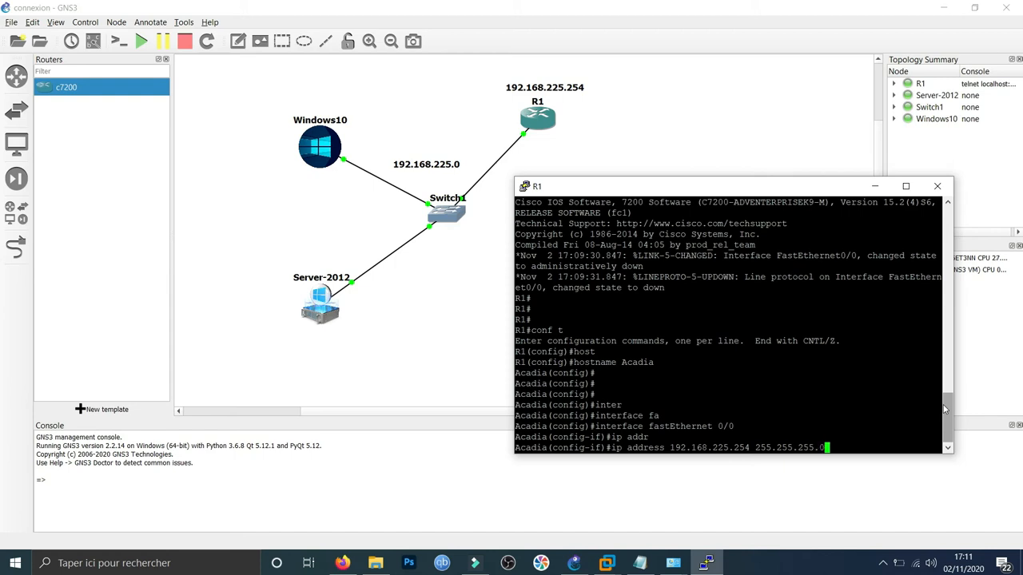
key("Return")
Enable the interface with no shutdown and leave configuration mode with end.
type("no sho")
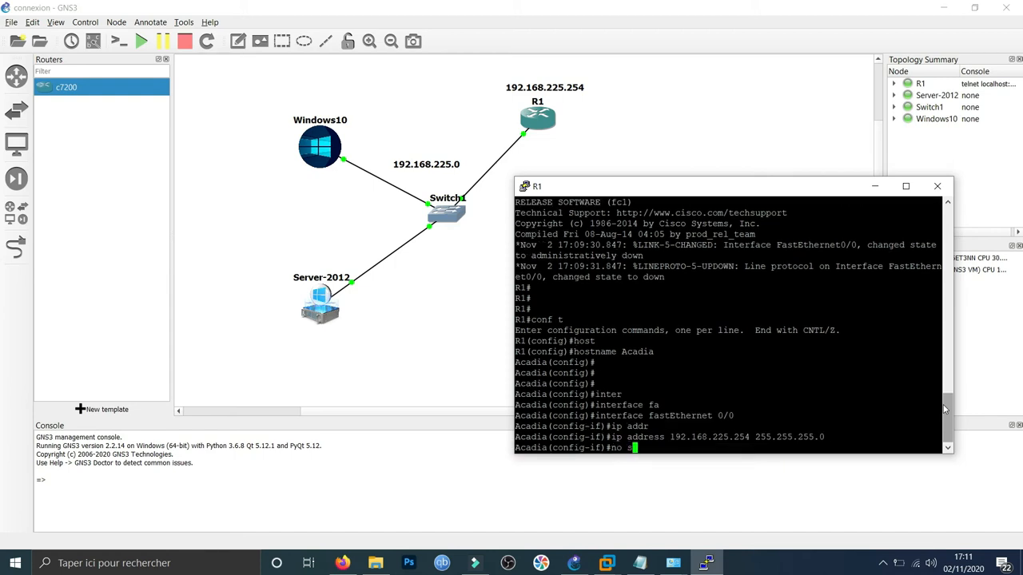
key("BackSpace")
type("u")
key("Tab")
key("Return")
key("Return")
key("Return")
type("end")
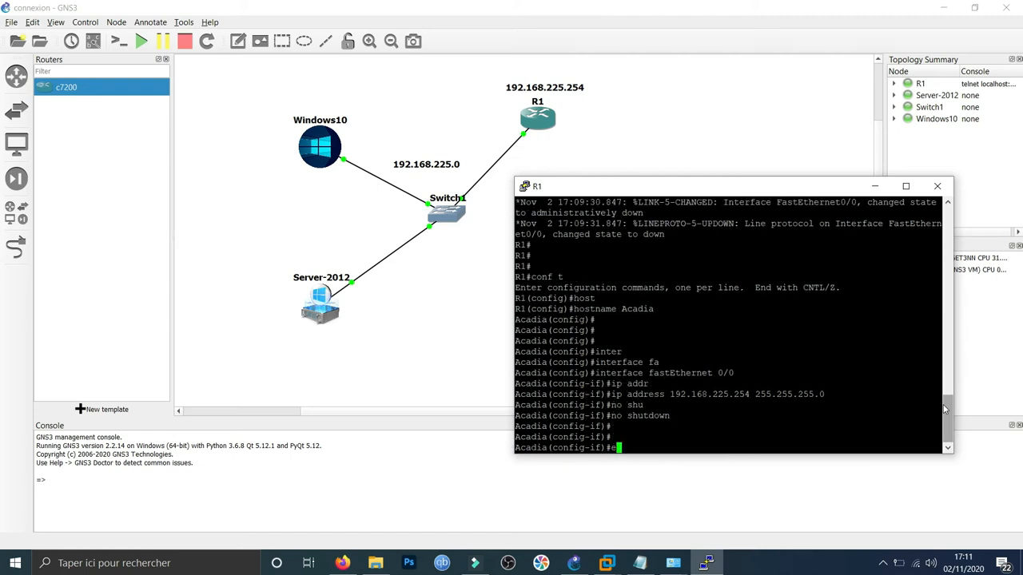
key("Return")
key("Return")
key("Return")
key("Return")
key("Return")
key("Return")
key("Return")
key("Return")
key("Return")
key("Return")
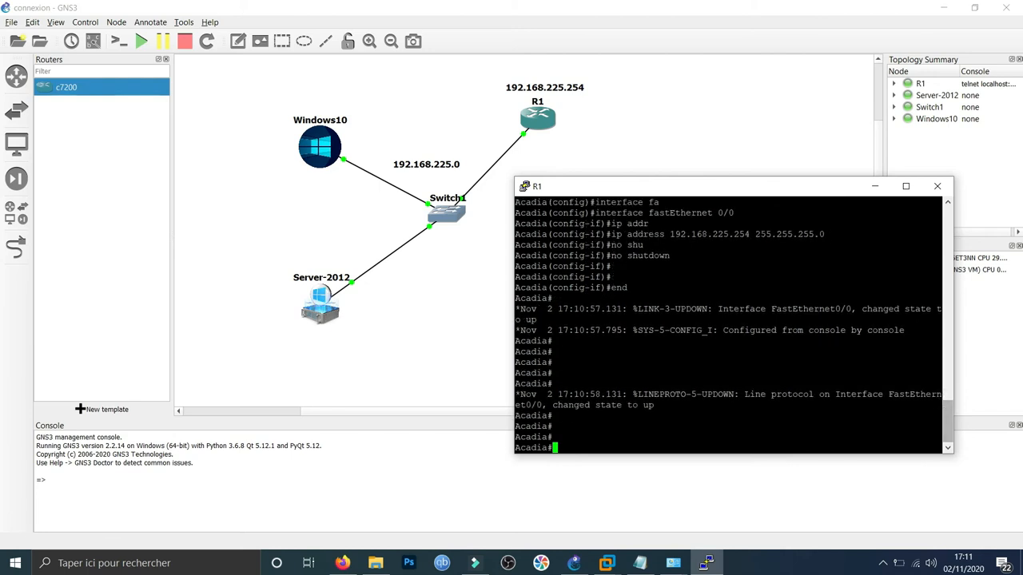
Switch to VMware Workstation and bring up the Administrateur sign-in prompt on the Windows Server 2012 R2 VM.
left_click(449, 305)
left_click(606, 562)
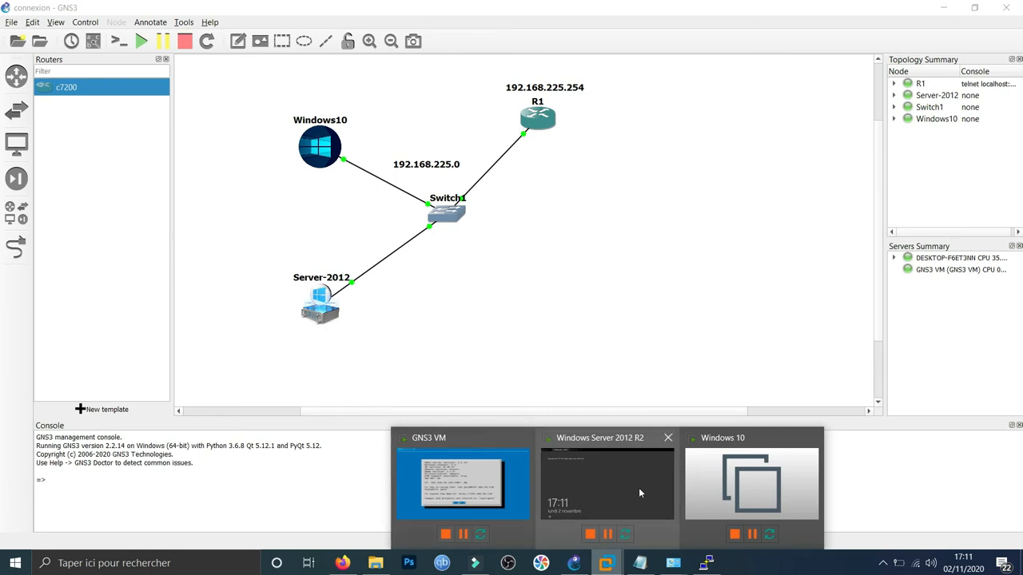
left_click(601, 482)
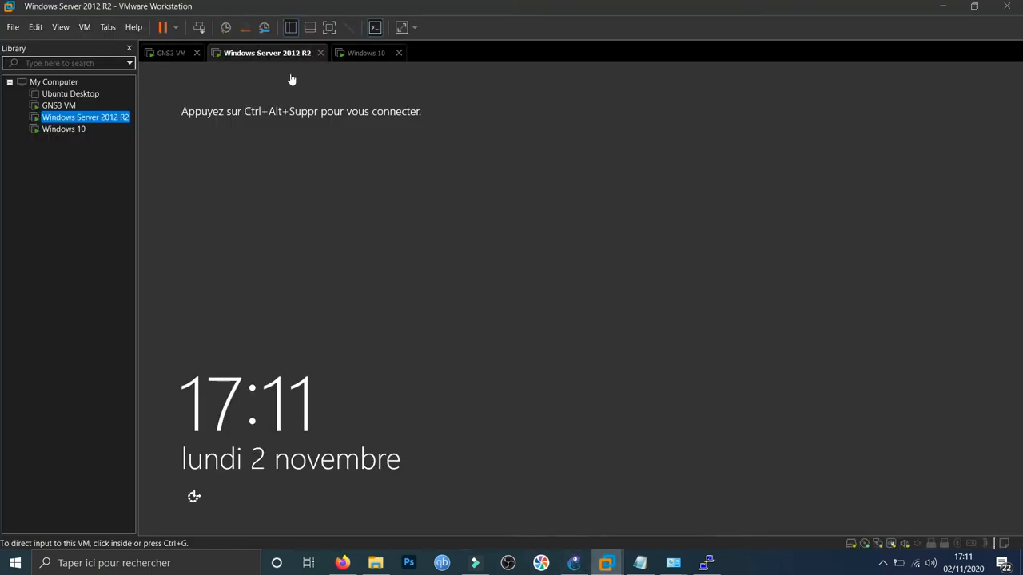
left_click(356, 56)
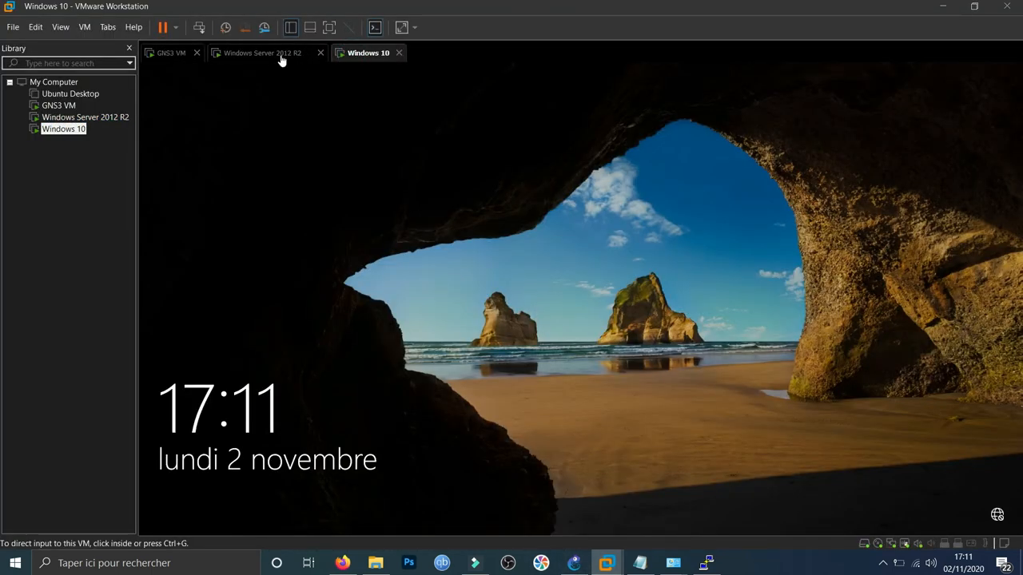
left_click(282, 61)
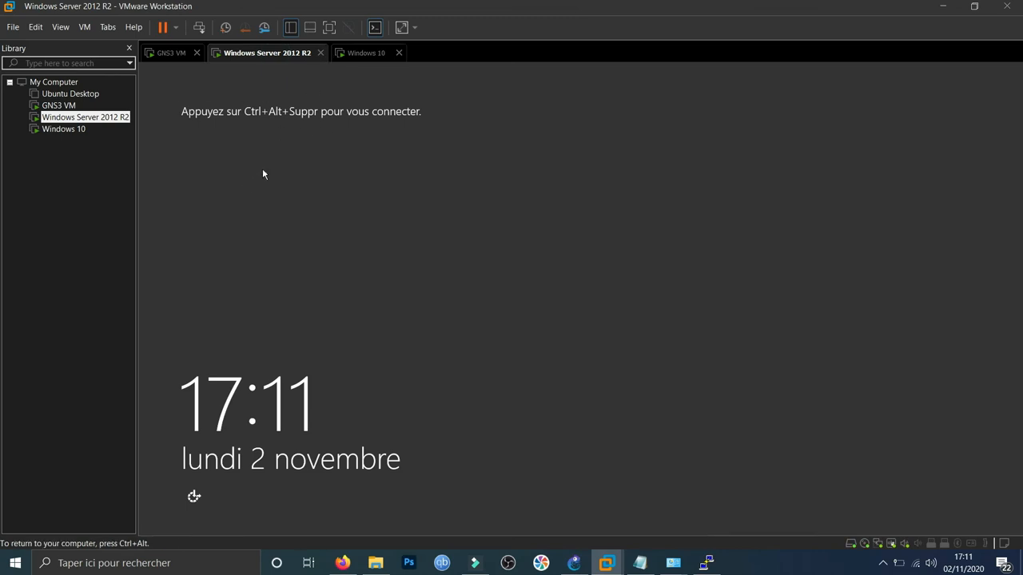
left_click(83, 27)
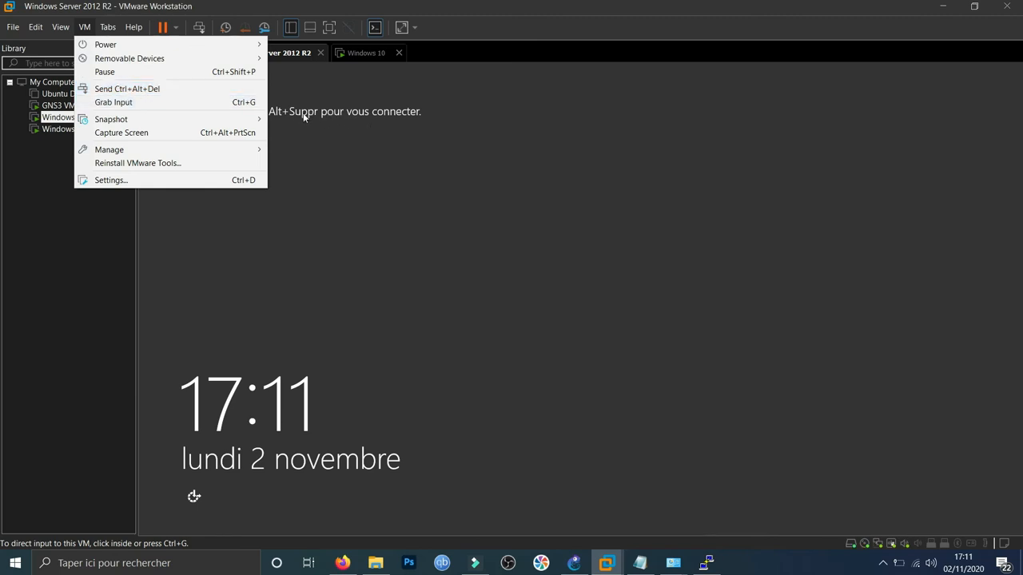
left_click(124, 89)
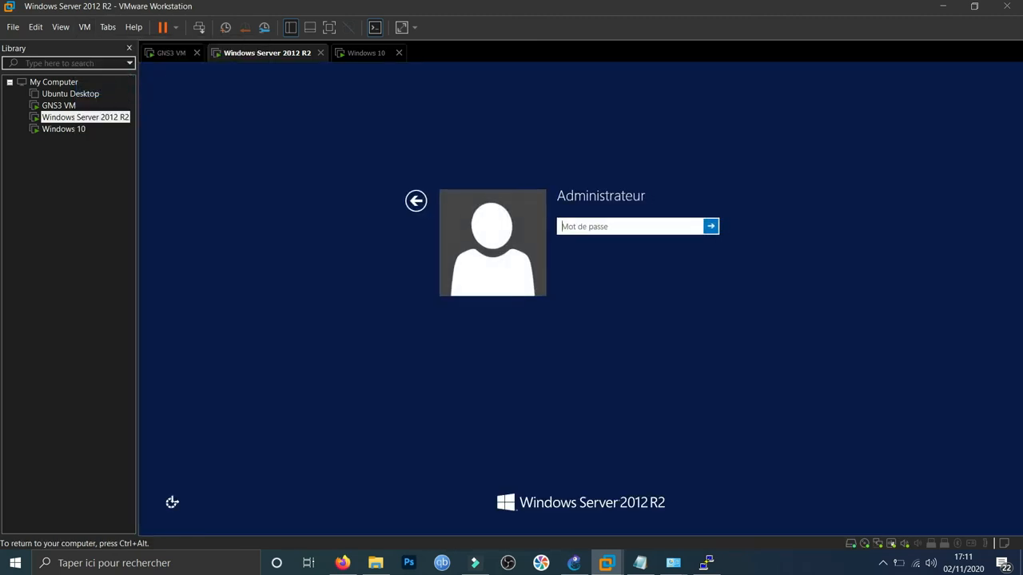
Sign in to the server's Administrateur account with the account password and release input from the VM.
type("•")
key("BackSpace")
key("BackSpace")
key("BackSpace")
key("BackSpace")
key("BackSpace")
type("•••••••••••")
key("Return")
key("ctrl+alt")
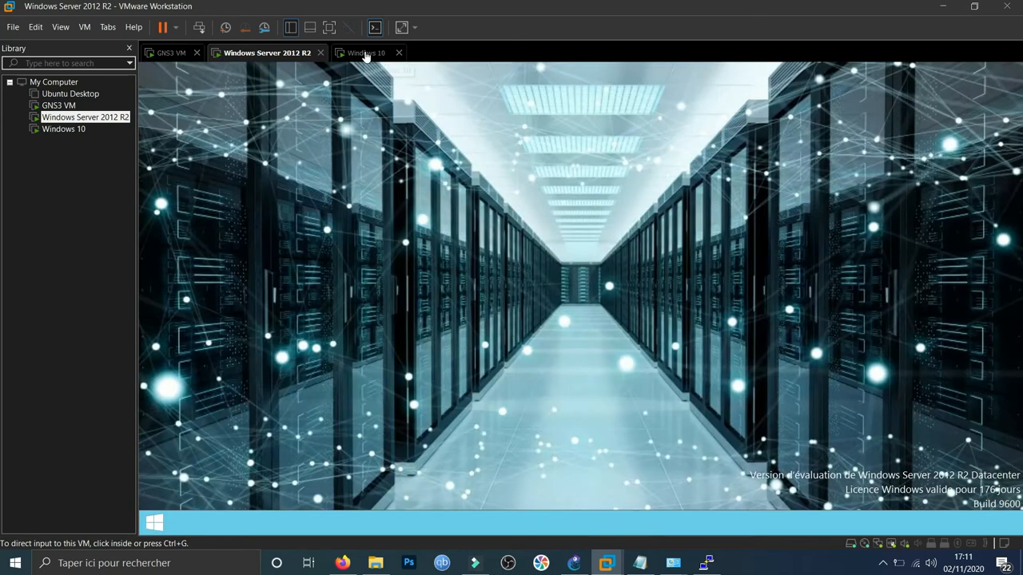
Open the Windows 10 VM's lock screen and sign in to its user account with the account password.
left_click(364, 53)
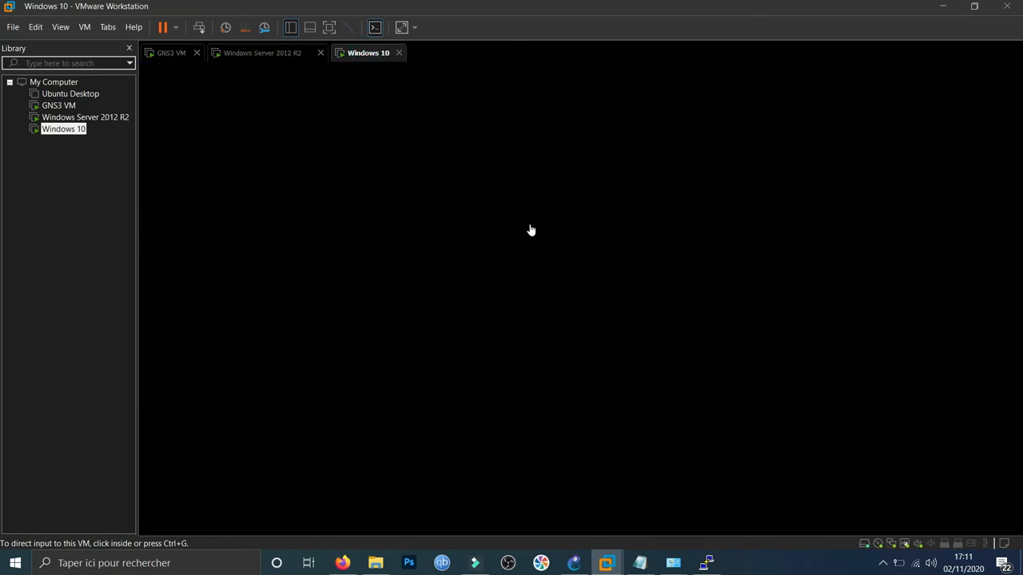
left_click(552, 304)
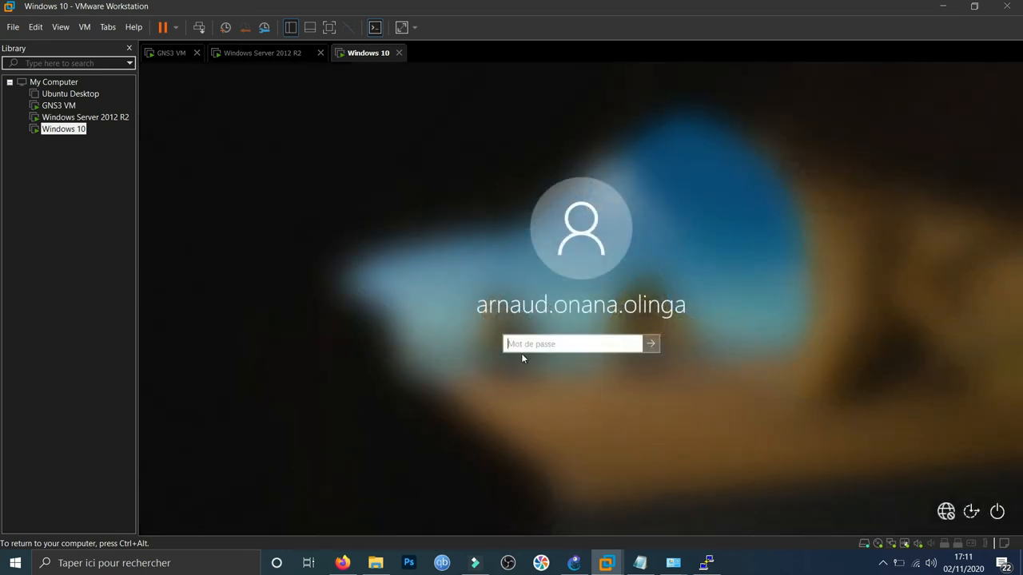
type("*")
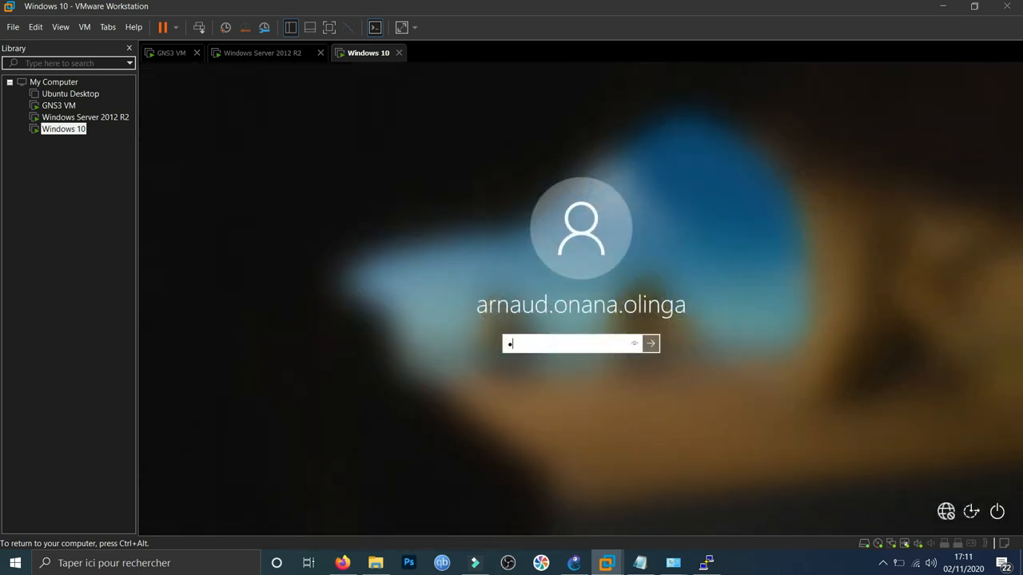
type("*")
key("BackSpace")
key("BackSpace")
type("*")
key("Return")
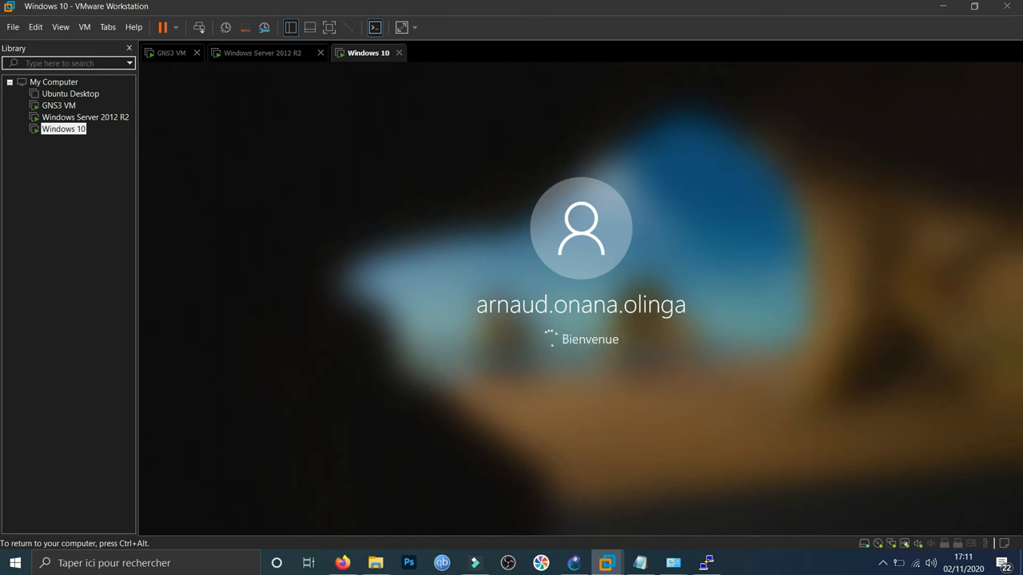
On the Windows Server 2012 R2 VM, close Server Manager and run ipconfig in a cmd window to check its addressing.
left_click(260, 54)
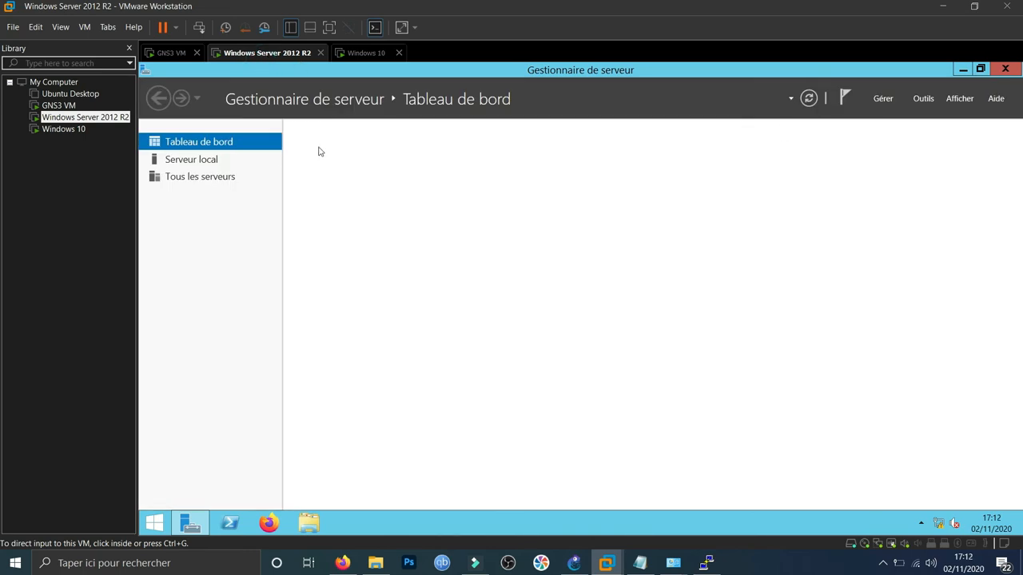
left_click(1008, 70)
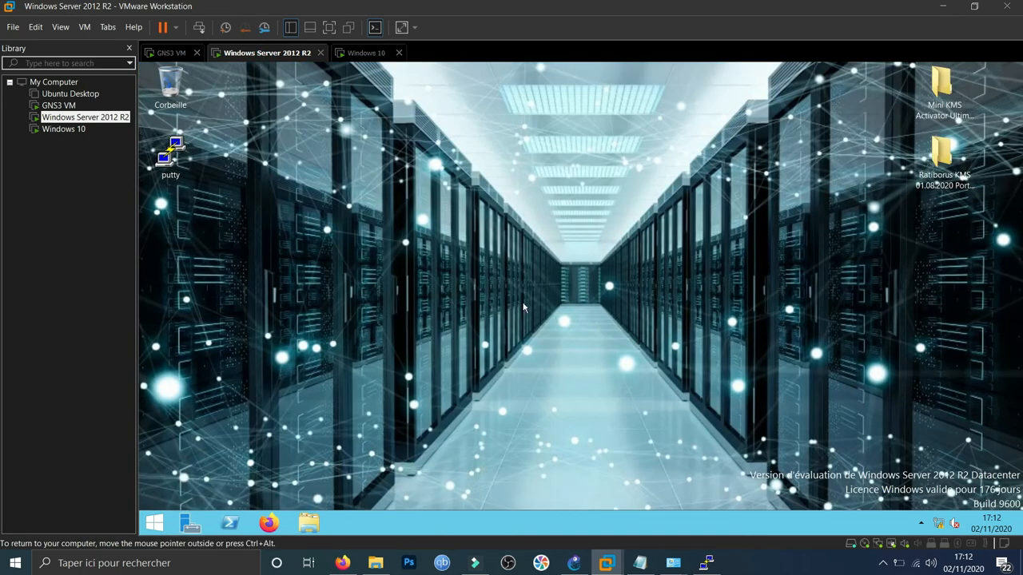
key("super+r")
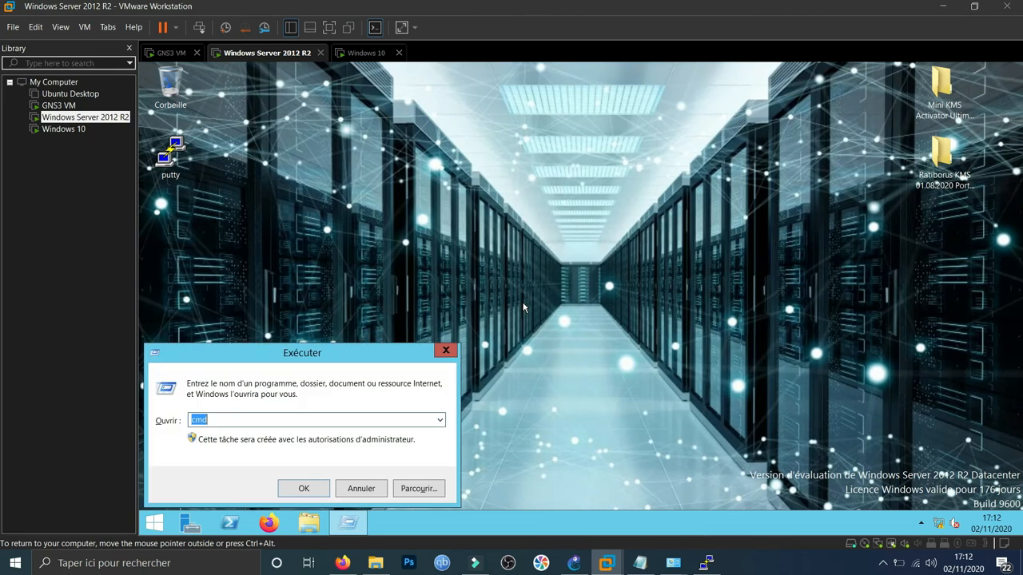
key("Return")
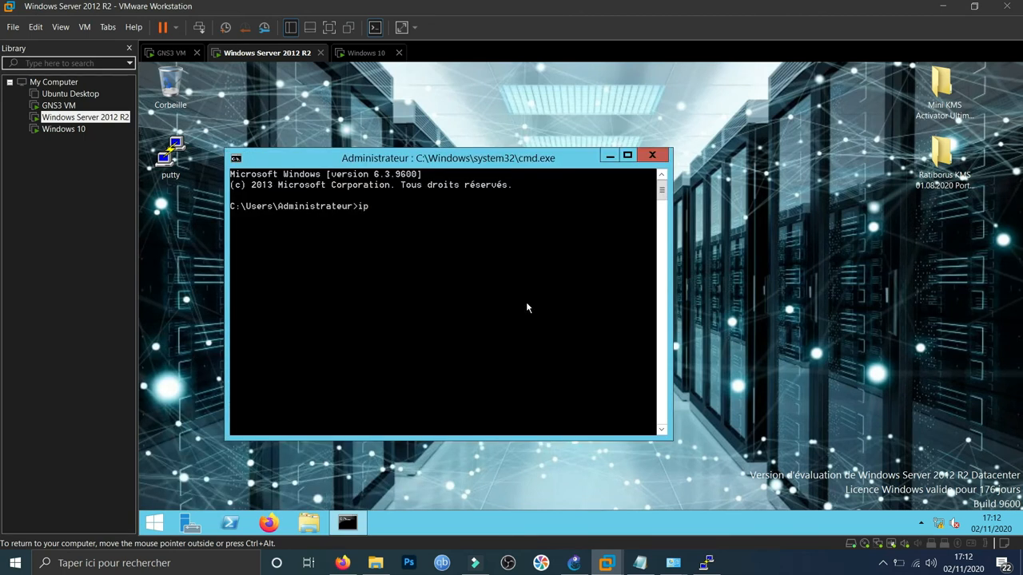
type("ipconfig")
key("Return")
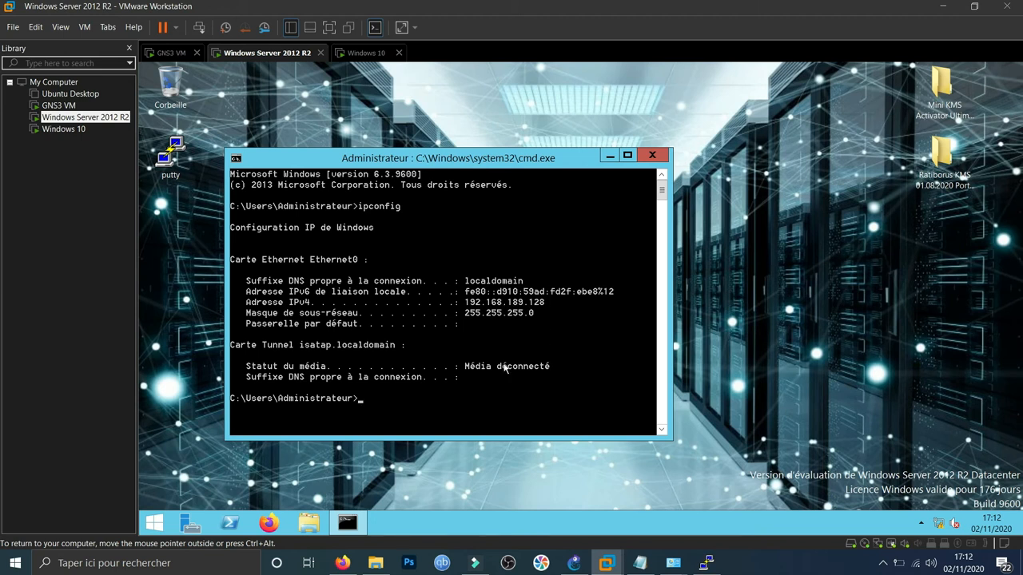
Set the Windows Server 2012 R2 VM's network adapter to the custom network VMnet2 (Host-only), and close the server's command prompt.
right_click(72, 118)
left_click(116, 328)
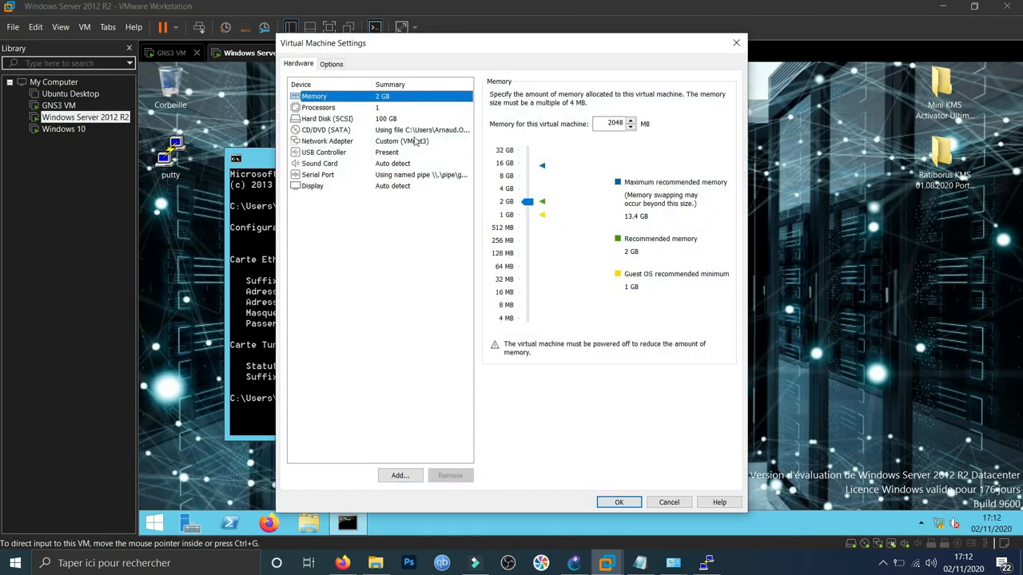
left_click(415, 141)
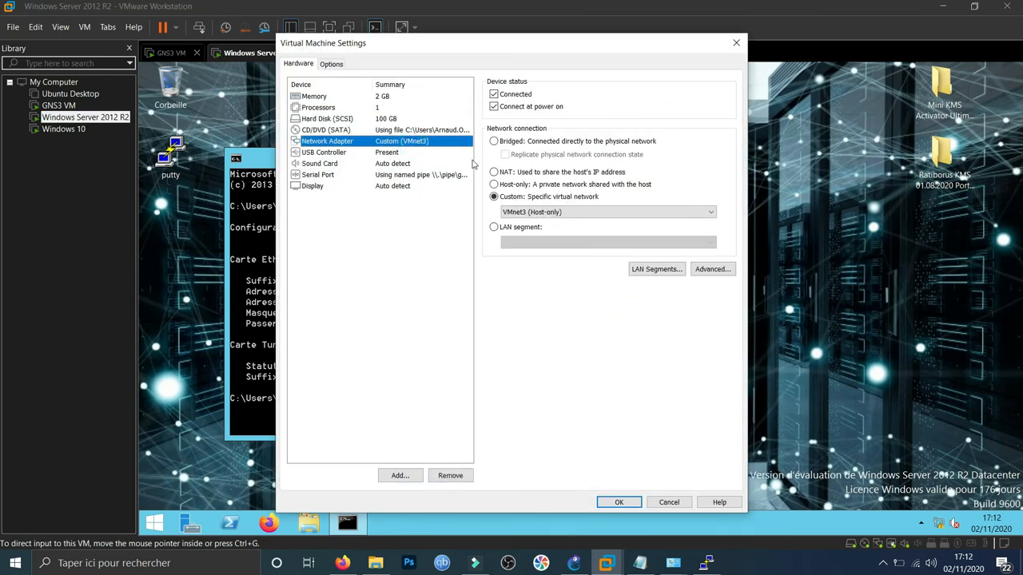
left_click(529, 212)
left_click(531, 240)
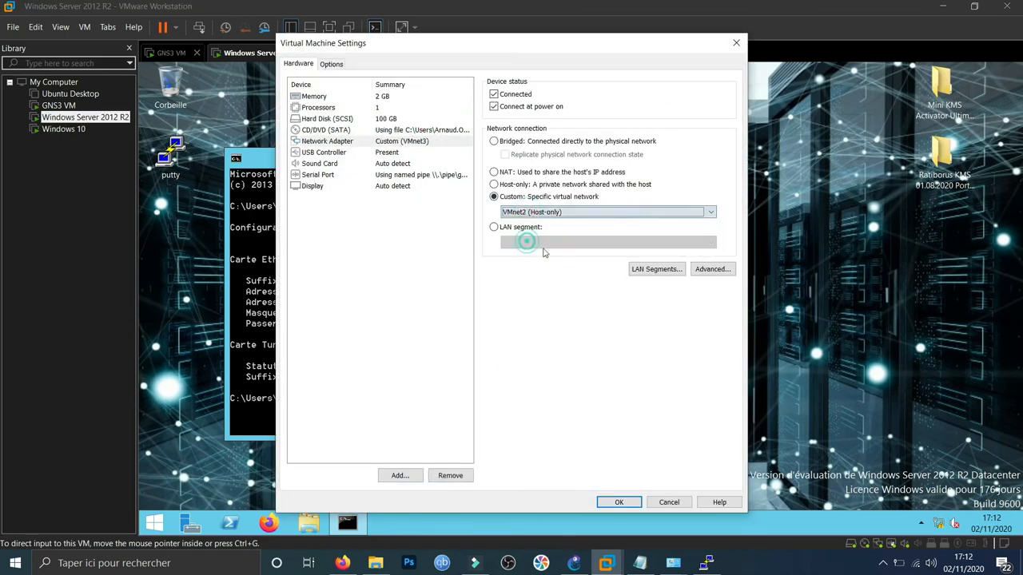
left_click(621, 503)
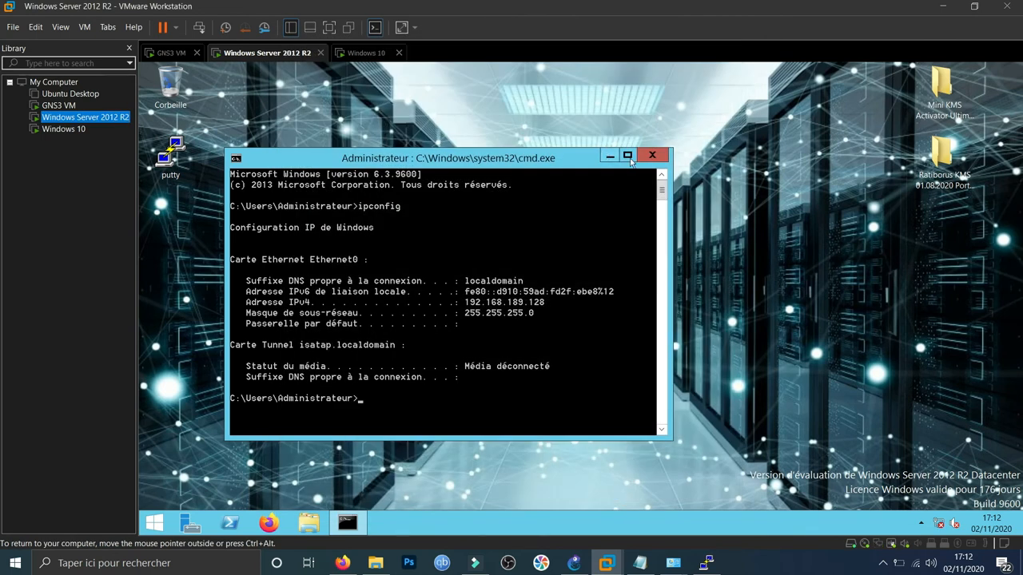
left_click(651, 156)
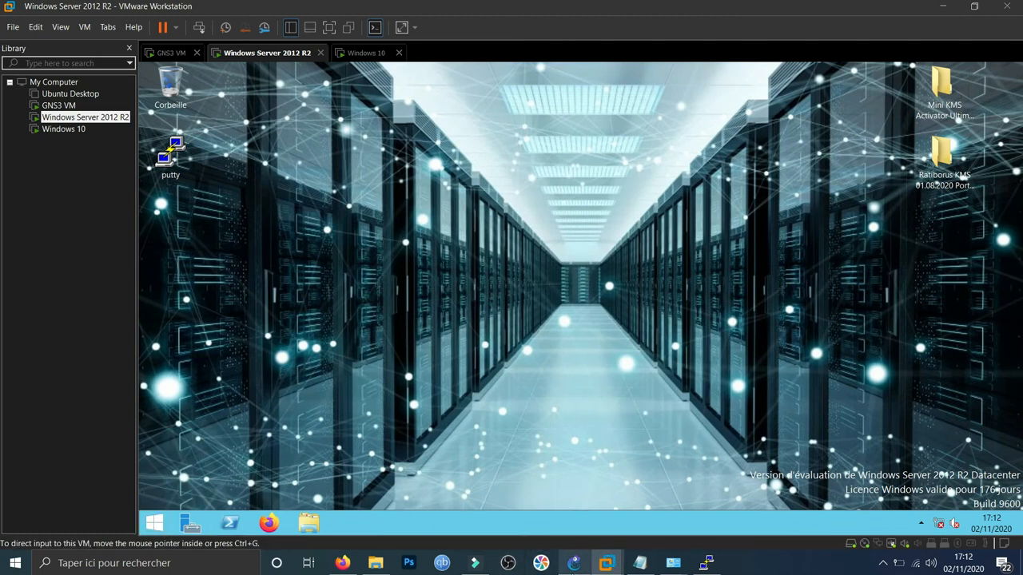
Switch to GNS3, reload the Server-2012 node, and return to the Windows Server 2012 R2 VM in VMware Workstation.
left_click(574, 562)
left_click(320, 302)
right_click(320, 303)
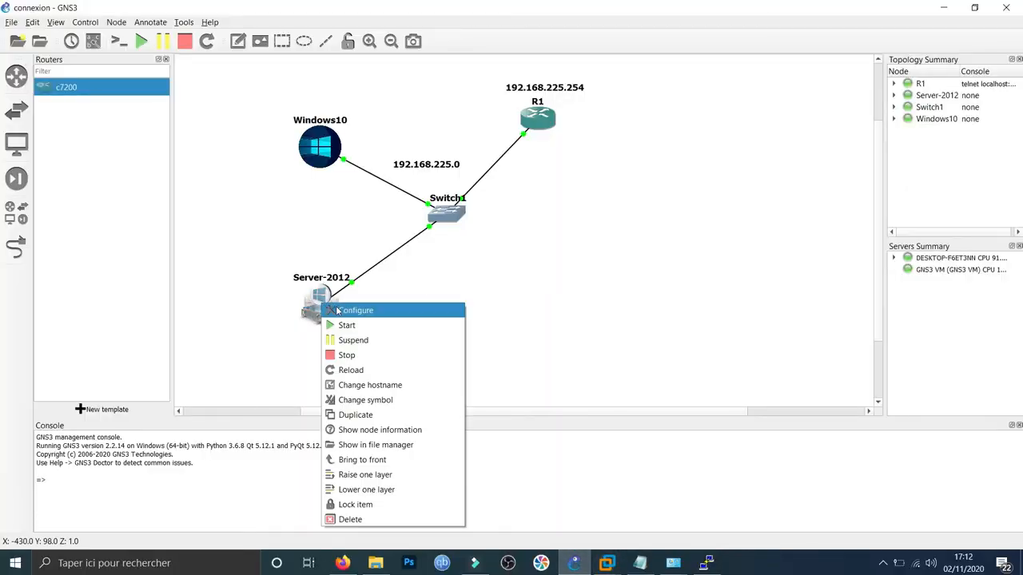
left_click(361, 378)
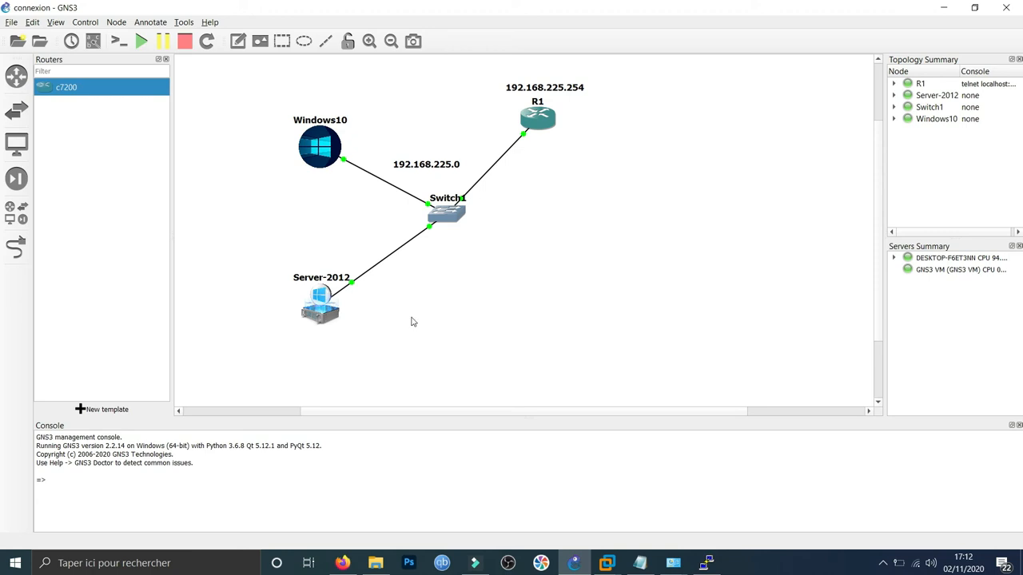
mouse_move(608, 562)
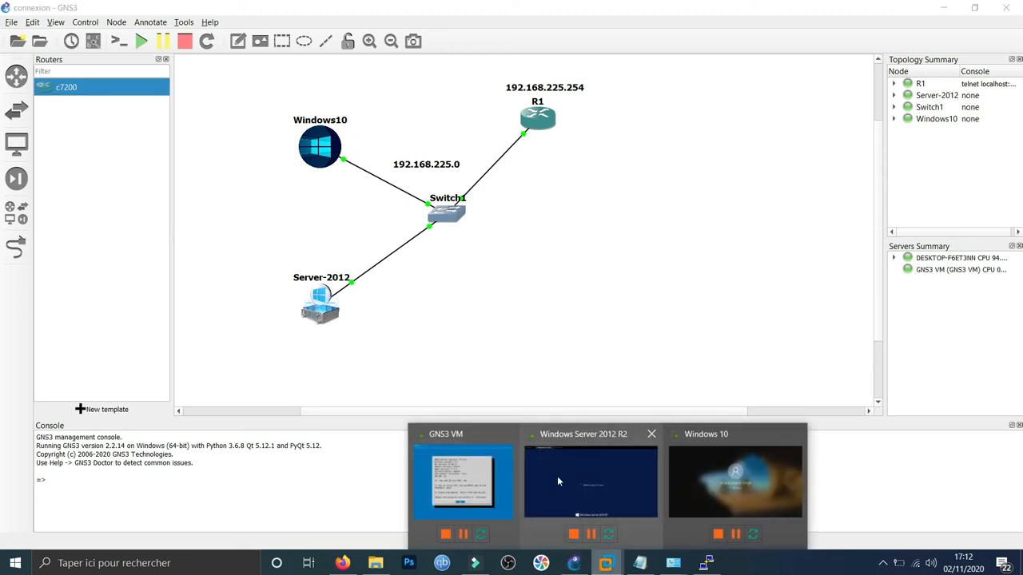
left_click(603, 478)
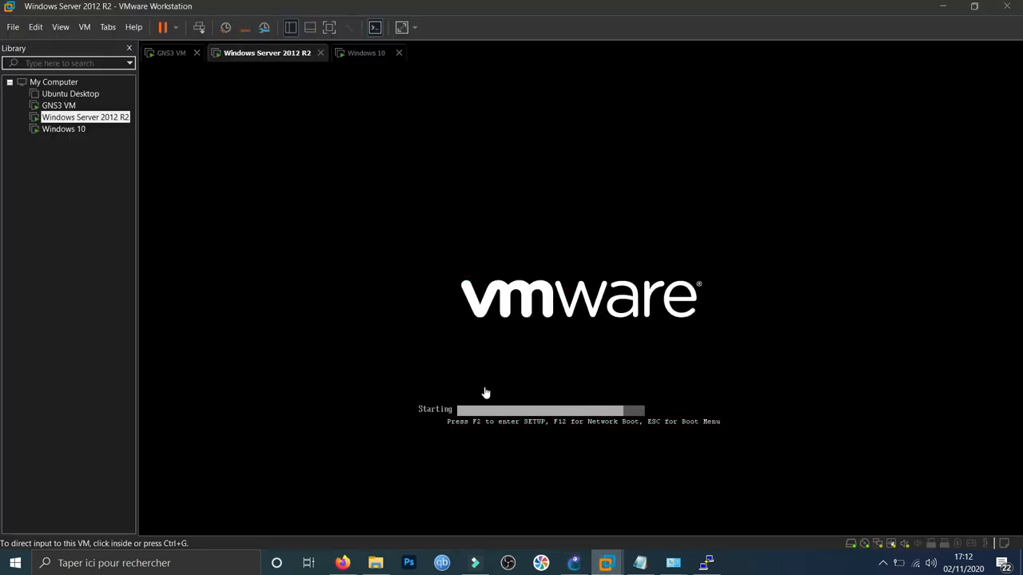
Check which virtual network the Windows 10 VM's network adapter uses in its virtual machine settings.
left_click(368, 55)
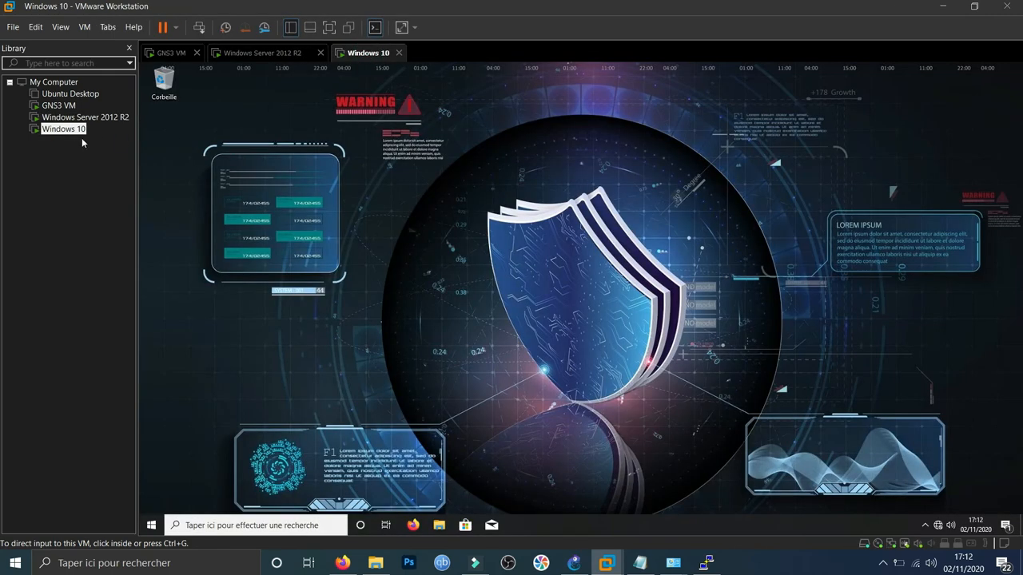
left_click(71, 131)
right_click(70, 131)
left_click(105, 344)
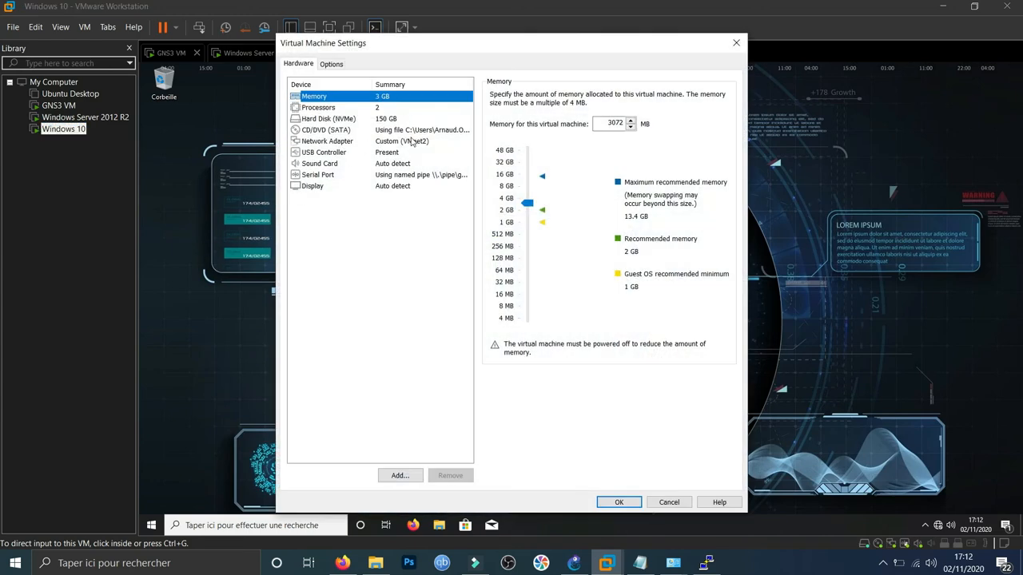
left_click(413, 141)
left_click(618, 502)
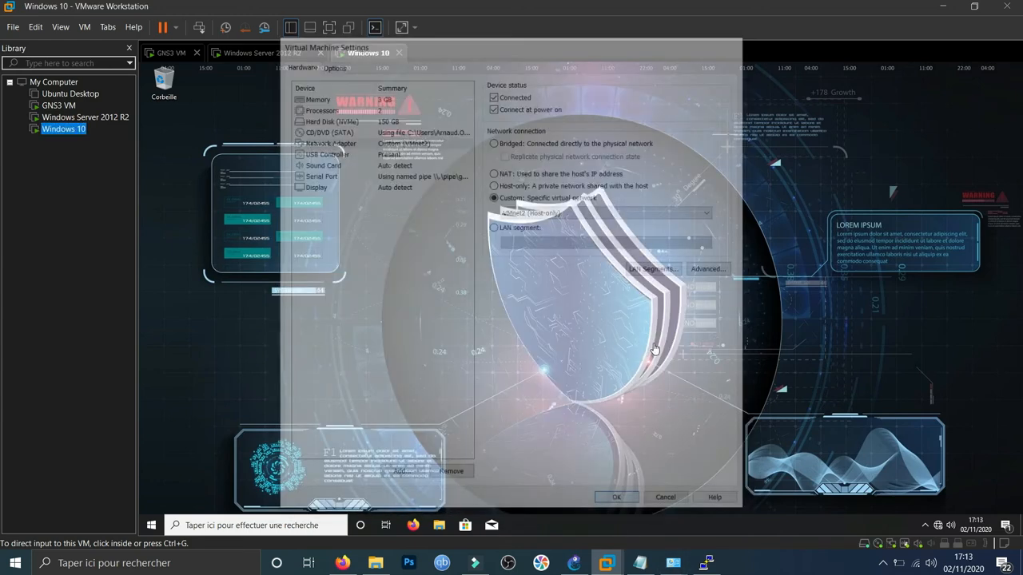
Run ipconfig in a cmd window on the Windows 10 VM to check its IP configuration.
left_click(259, 244)
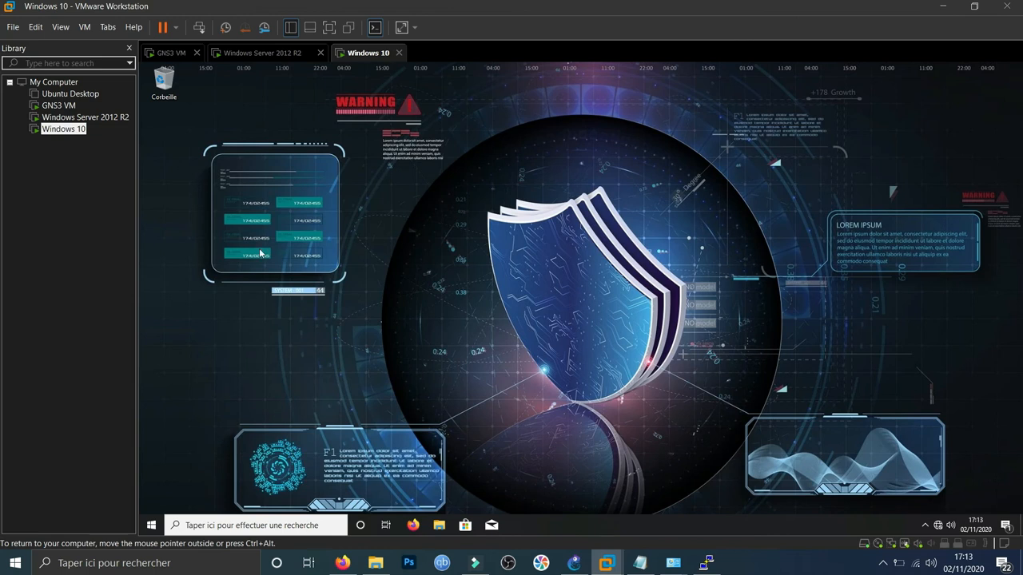
key("super+r")
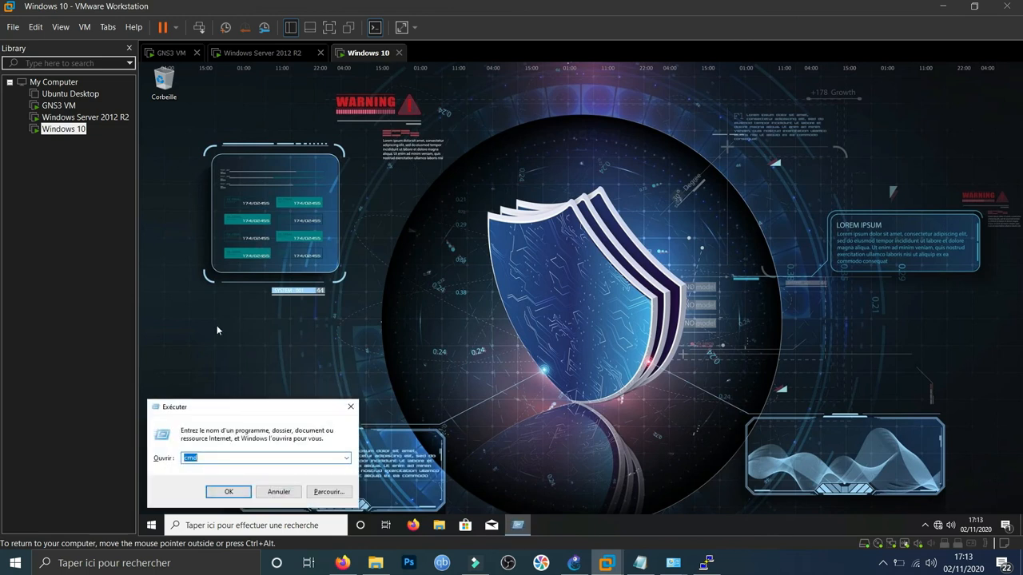
key("Return")
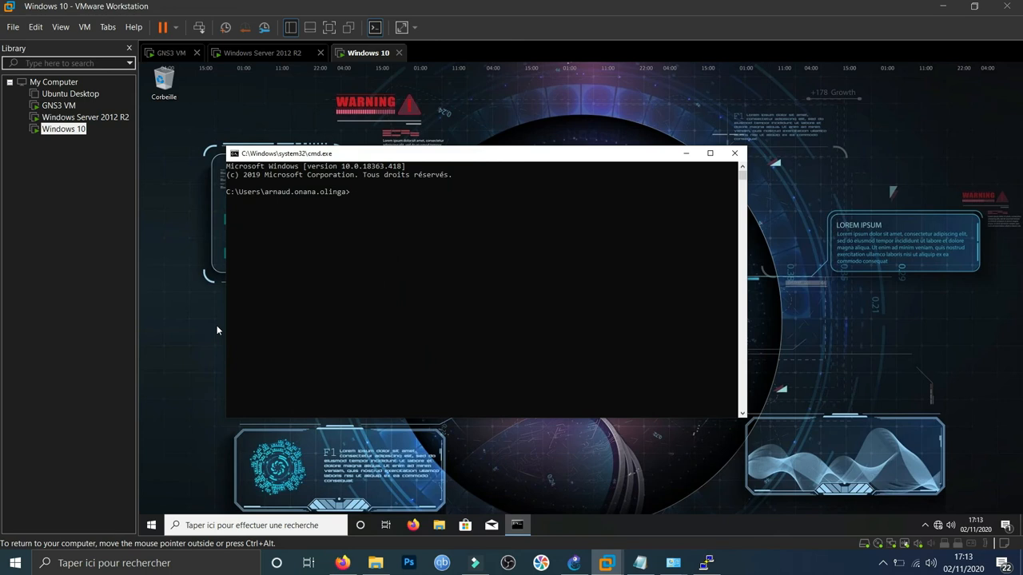
type("fig")
key("Return")
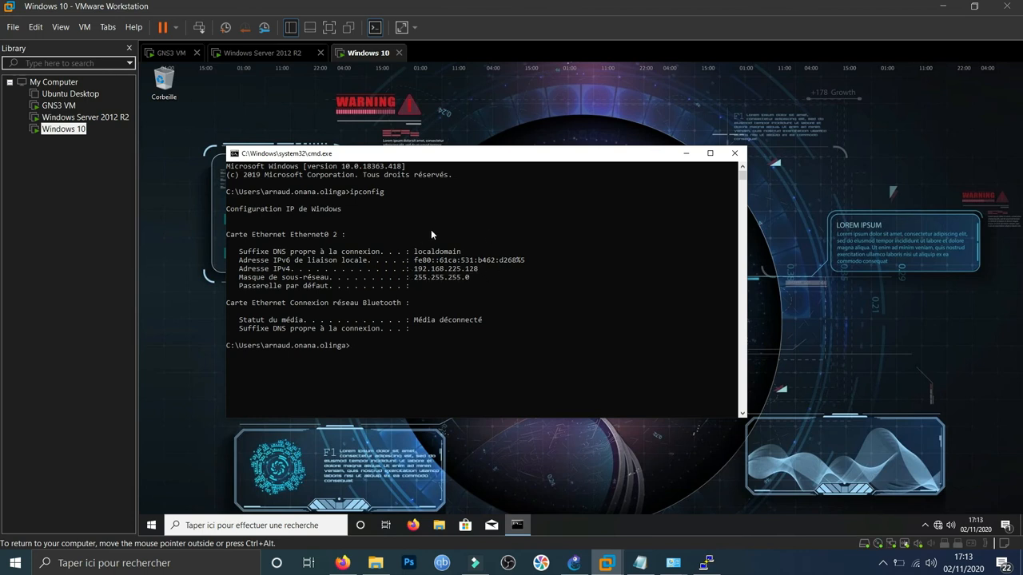
Return to the reloaded Windows Server 2012 R2 VM and unlock it to the Administrateur password prompt.
left_click(262, 51)
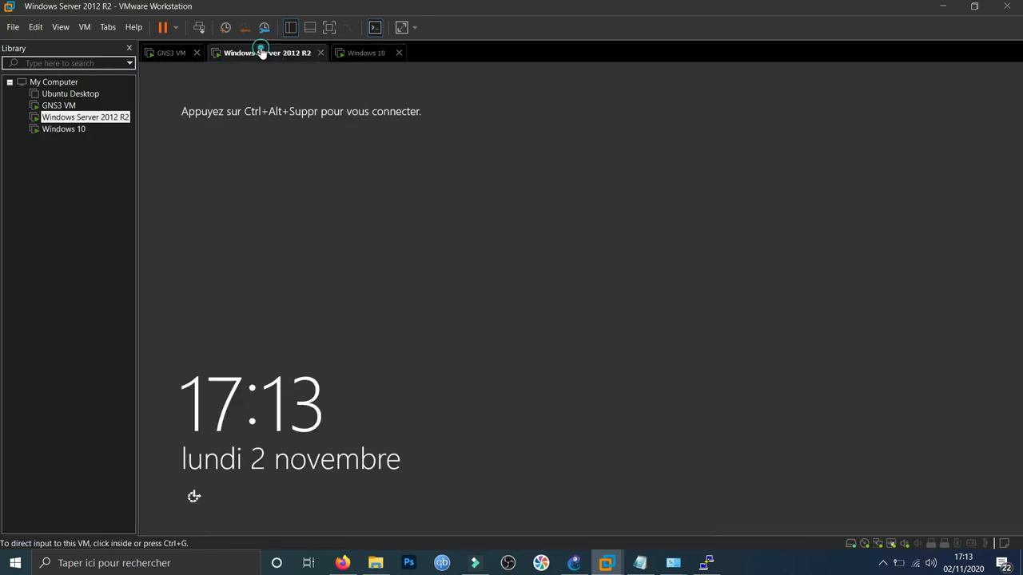
left_click(83, 27)
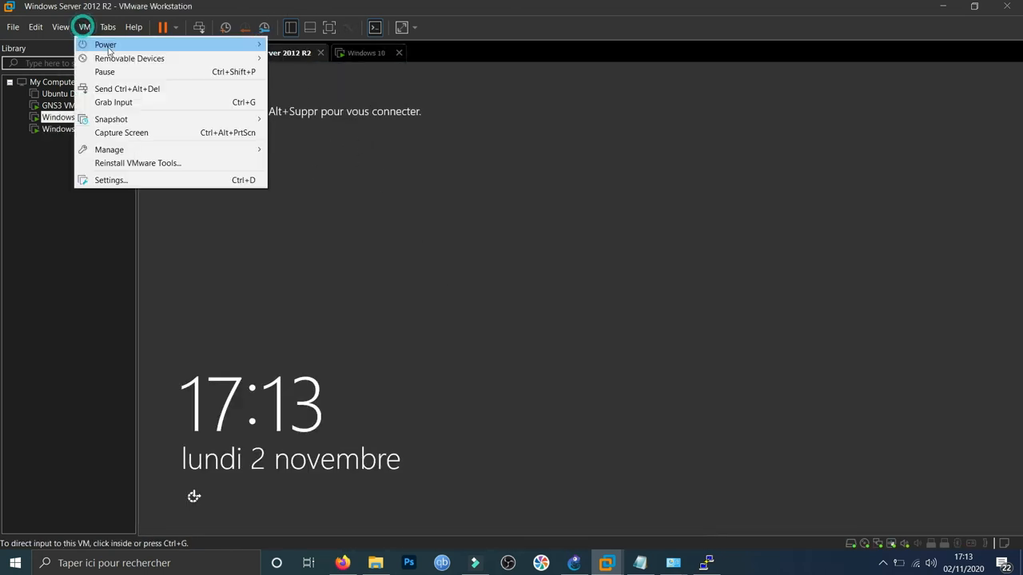
left_click(126, 86)
left_click(613, 254)
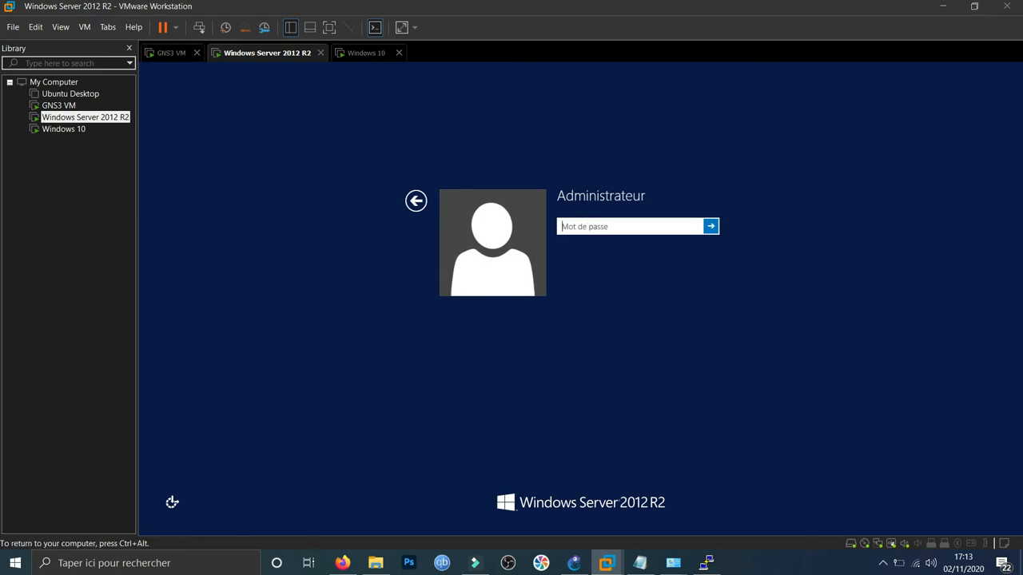
Enter the Administrateur account password to sign in to the Windows Server 2012 R2 VM, and run ipconfig in a cmd window.
type("************")
key("Return")
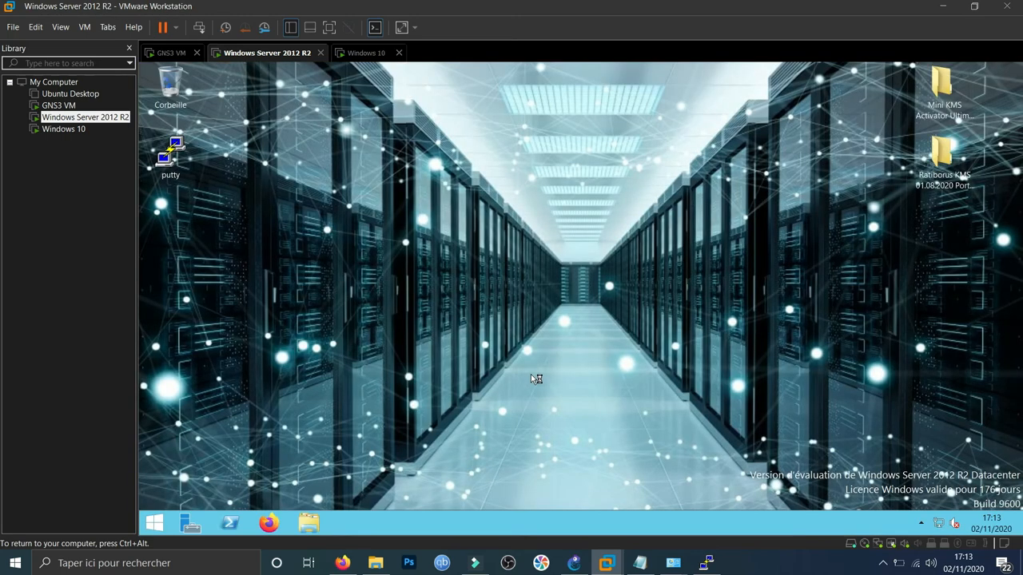
key("super+r")
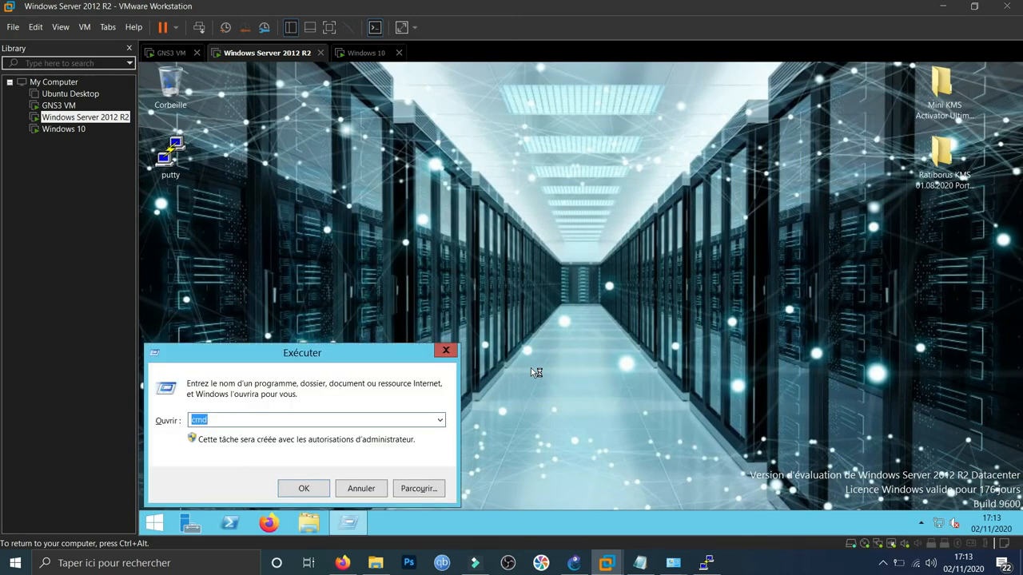
key("Return")
type("ipconfig")
key("Return")
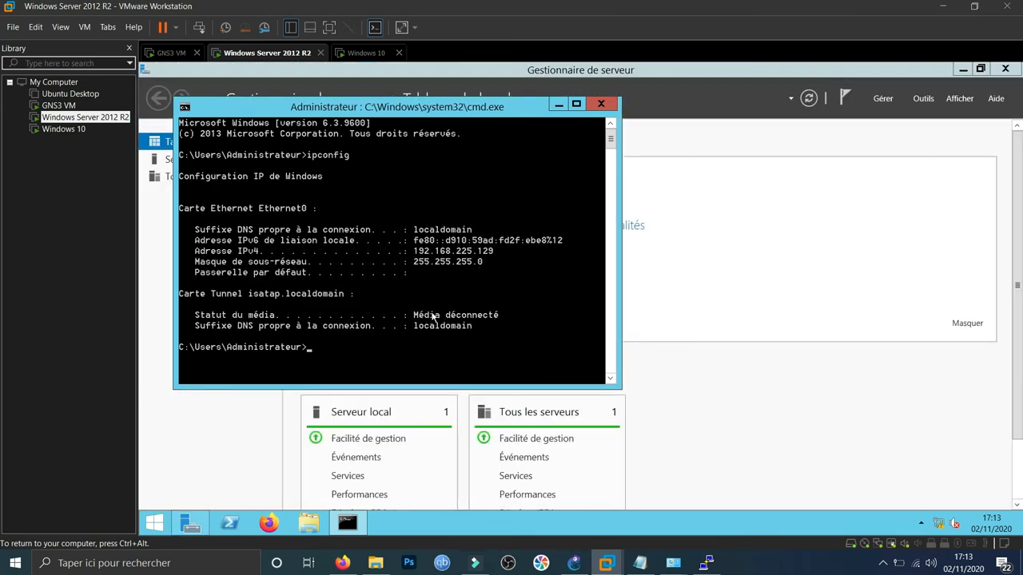
left_click(1009, 71)
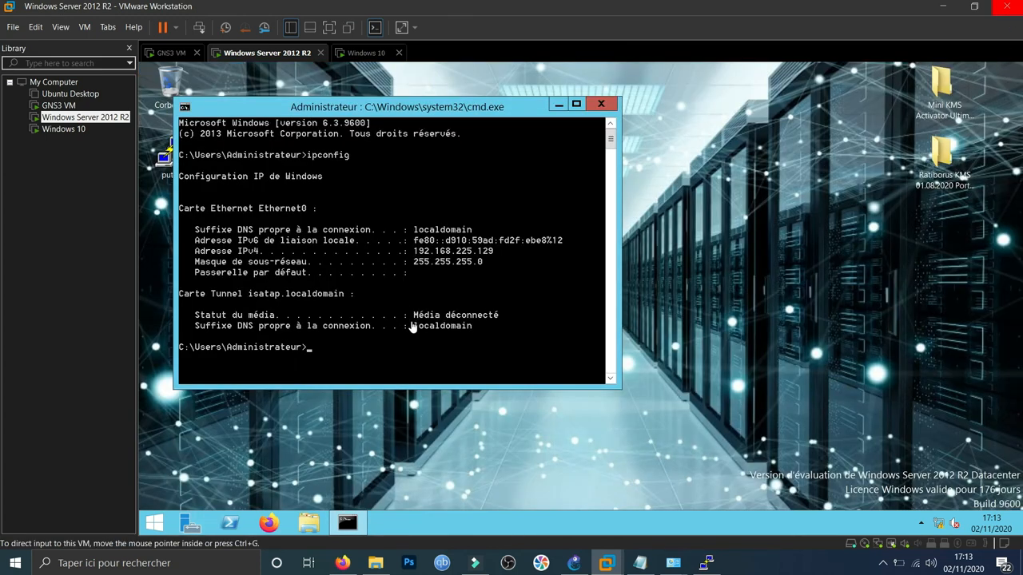
Begin a "ping 192" command on the server, and in GNS3 place a duplicate of R1's 192.168.225.254 label below the Windows10 node.
type("ping 192")
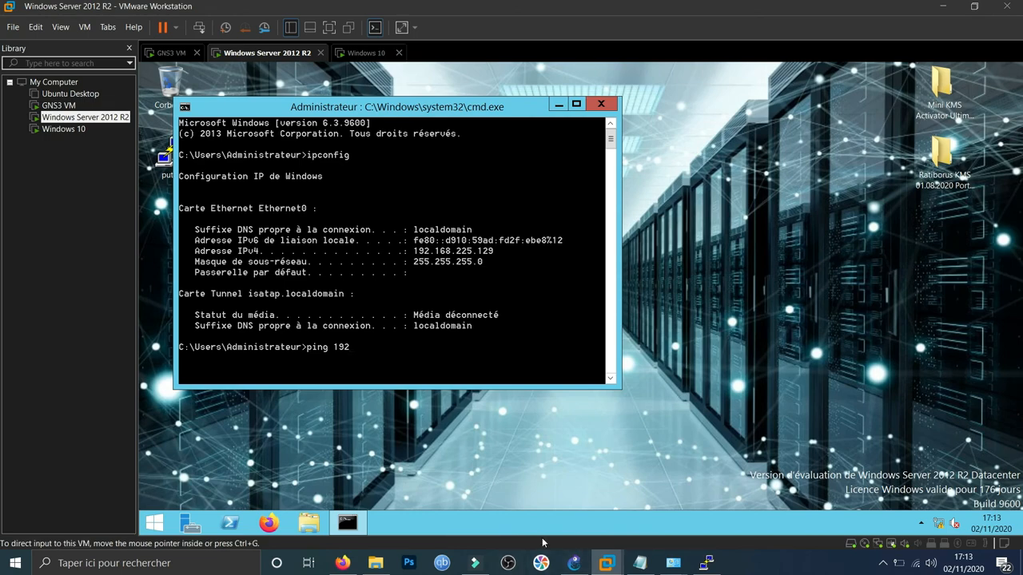
left_click(574, 563)
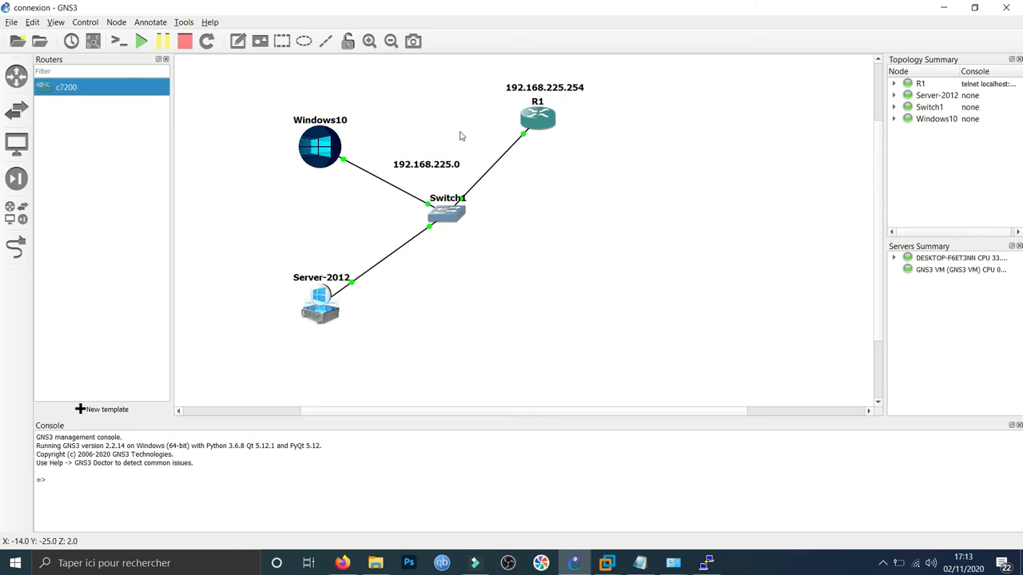
double_click(544, 90)
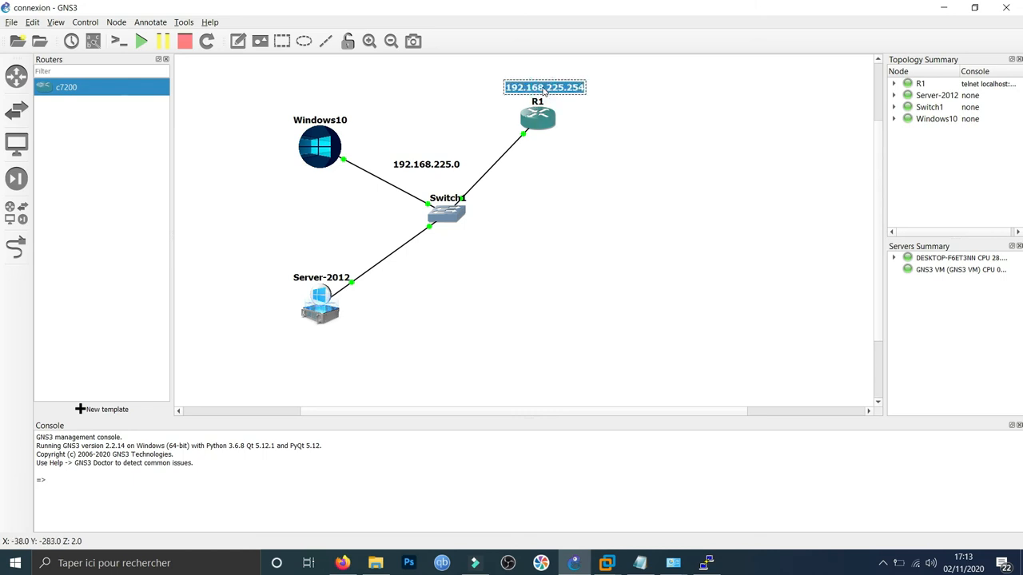
right_click(544, 90)
left_click(552, 94)
left_click_drag(549, 103, 308, 182)
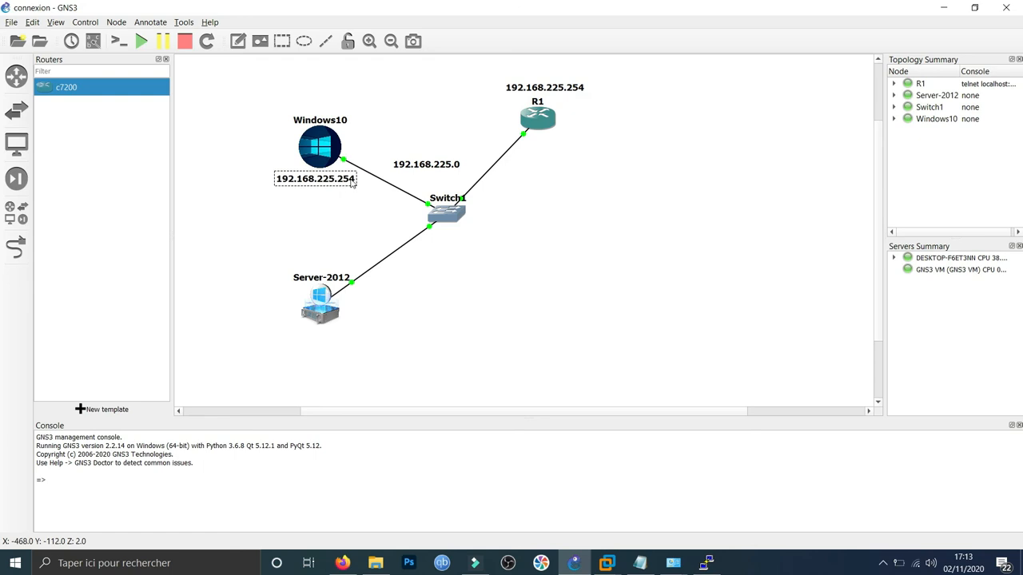
Change the address label below the Windows10 node to 192.168.225.128.
double_click(354, 180)
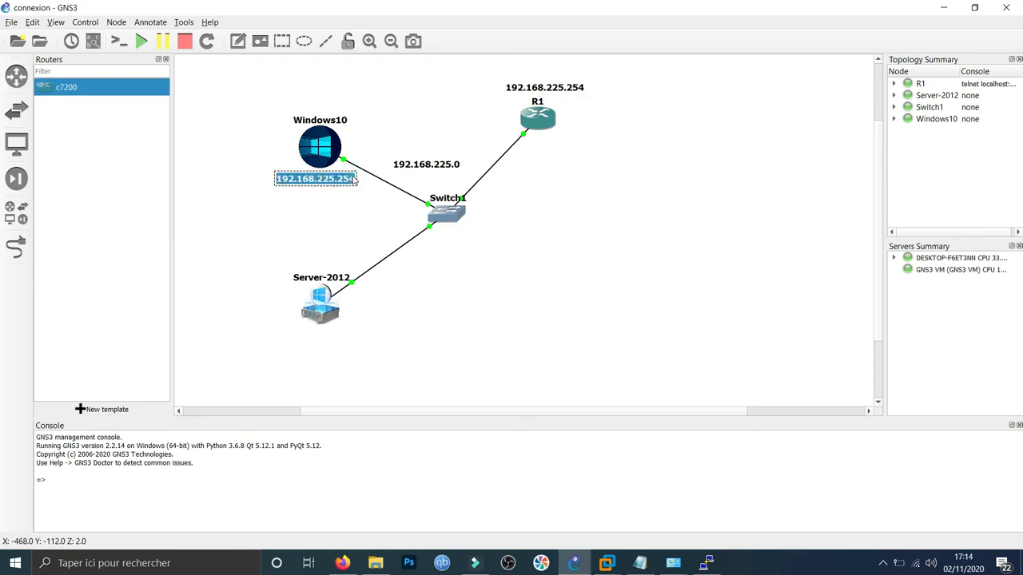
key("Right")
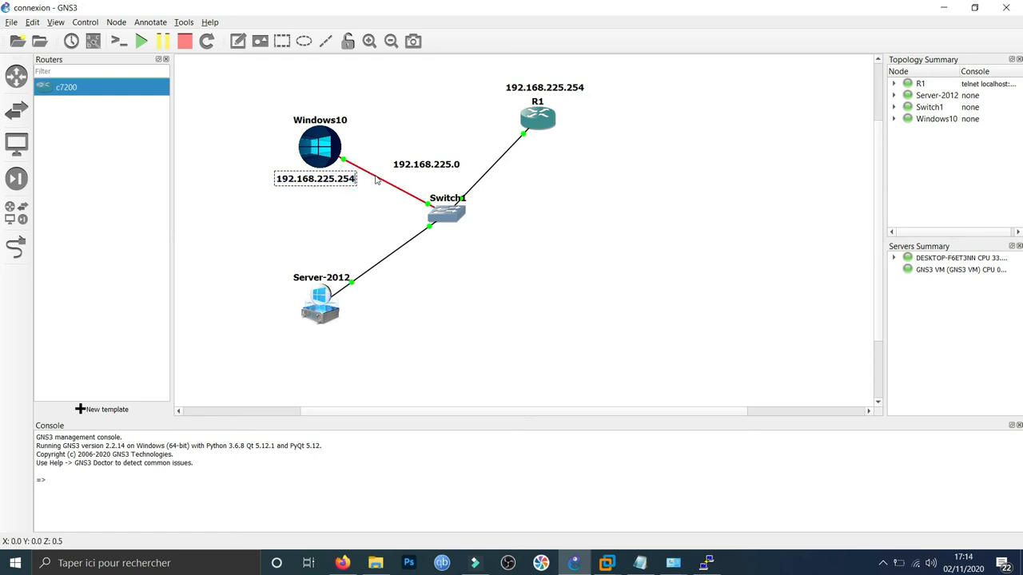
key("BackSpace")
key("BackSpace")
key("BackSpace")
type("128")
double_click(323, 183)
left_click(434, 279)
Duplicate the Windows10 address label, place the copy below the Server-2012 node, and set its text to 192.168.225.129.
left_click(334, 181)
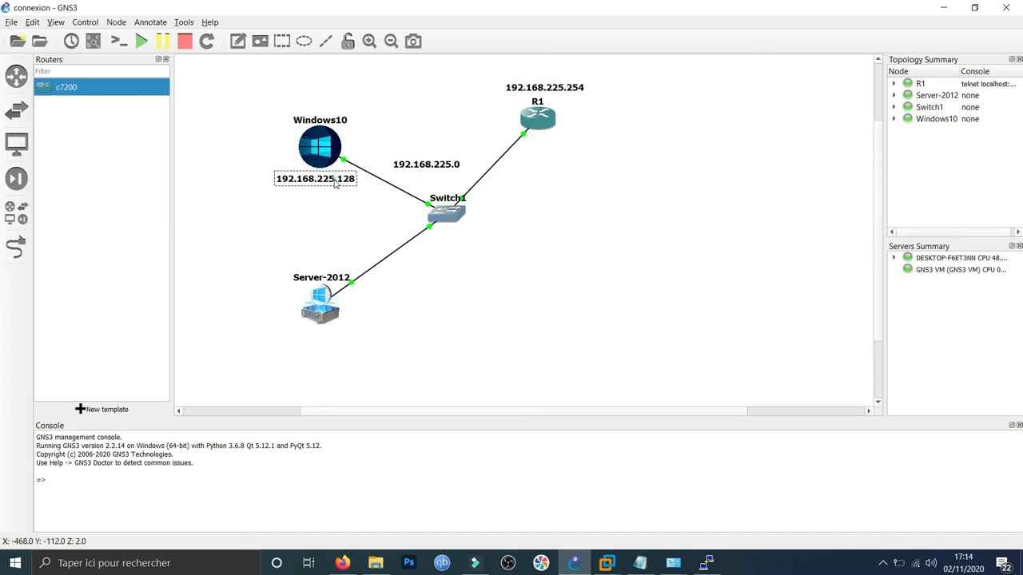
right_click(336, 182)
left_click(346, 189)
left_click_drag(345, 190, 341, 336)
double_click(340, 336)
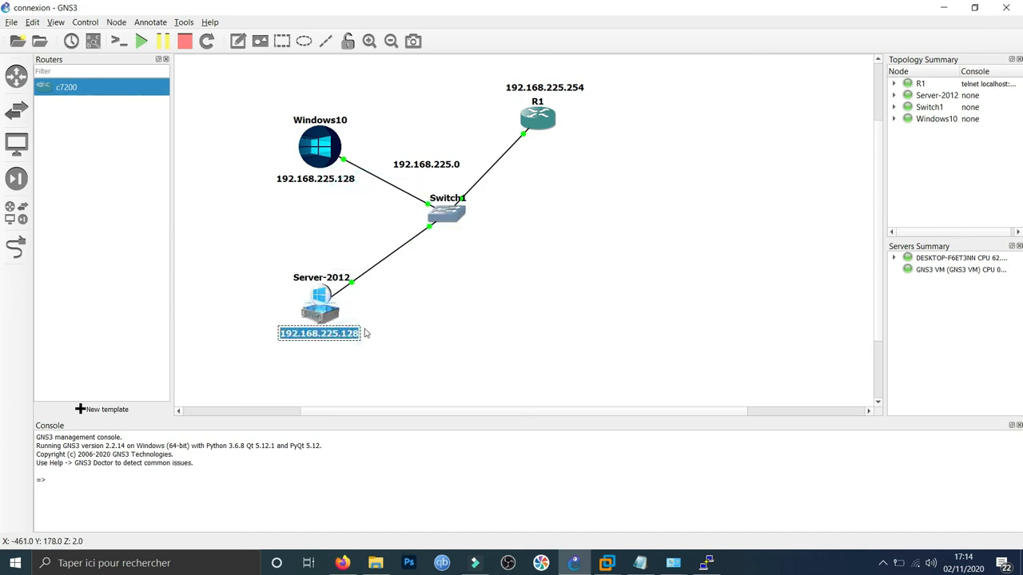
key("Right")
key("BackSpace")
type("9")
left_click(426, 336)
double_click(322, 337)
left_click(450, 340)
Return to the Windows Server 2012 R2 VM and complete the pending command to ping 192.168.225.129.
mouse_move(606, 563)
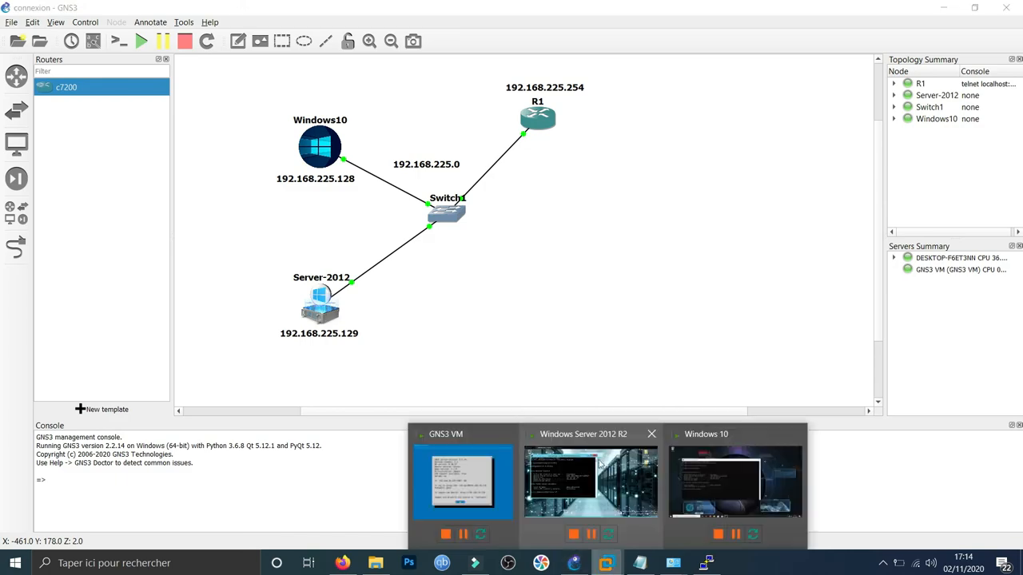
left_click(606, 471)
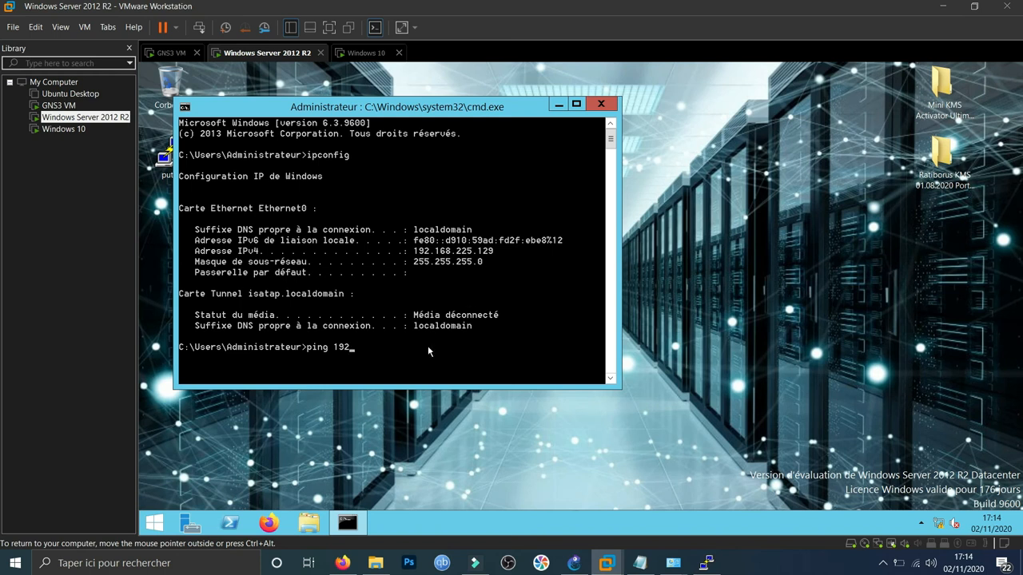
type(".168.225.129")
key("Return")
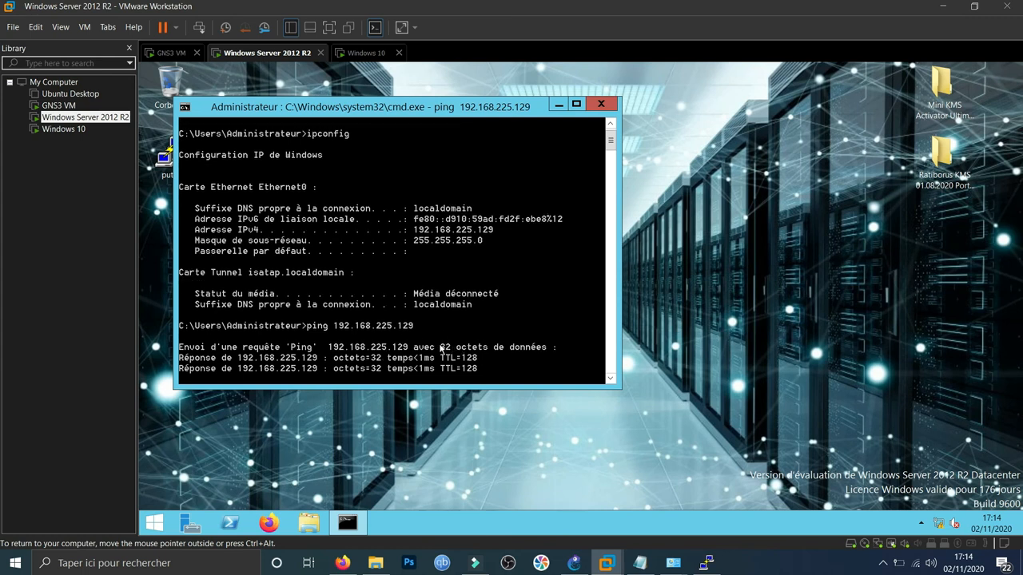
Switch to the Windows 10 VM and try to ping 192.168.255.128 from its command prompt.
left_click(356, 55)
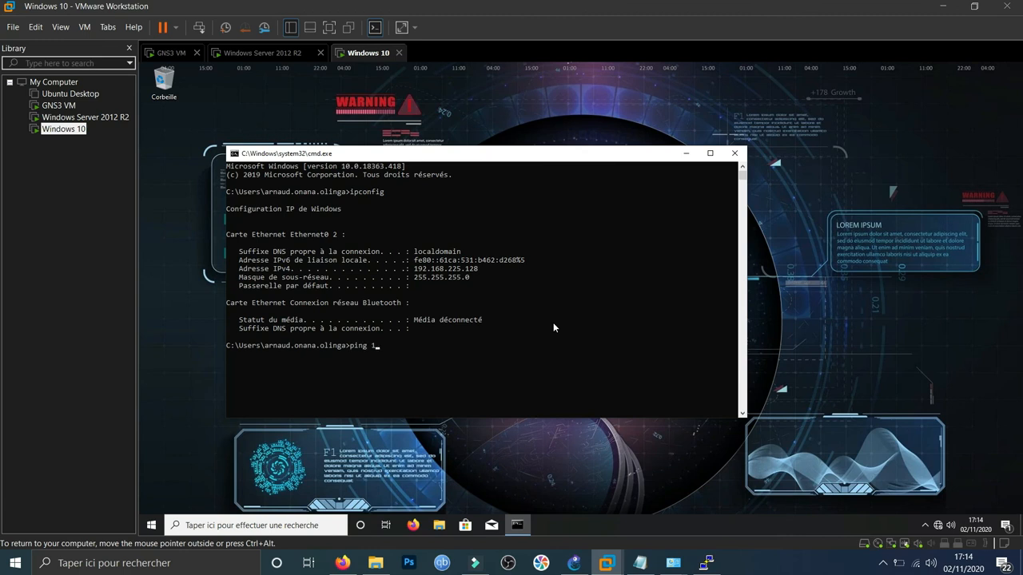
type("ping 192.168.255.128")
key("Return")
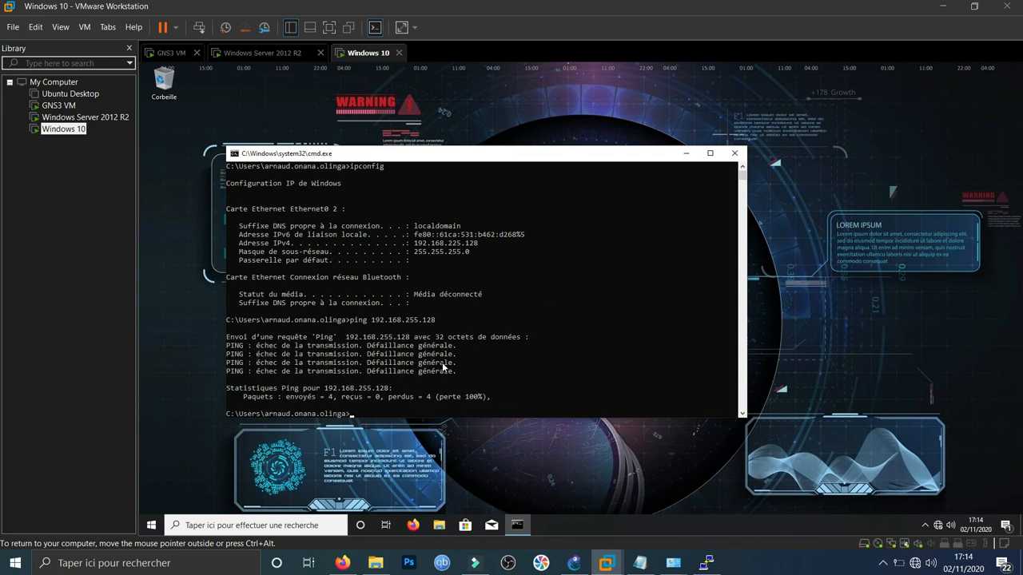
Correct the address in the previous ping command and ping 192.168.225.128 from the Windows 10 VM.
key("Up")
key("Left")
key("Left")
key("Left")
key("Left")
key("BackSpace")
key("BackSpace")
type("25")
key("Return")
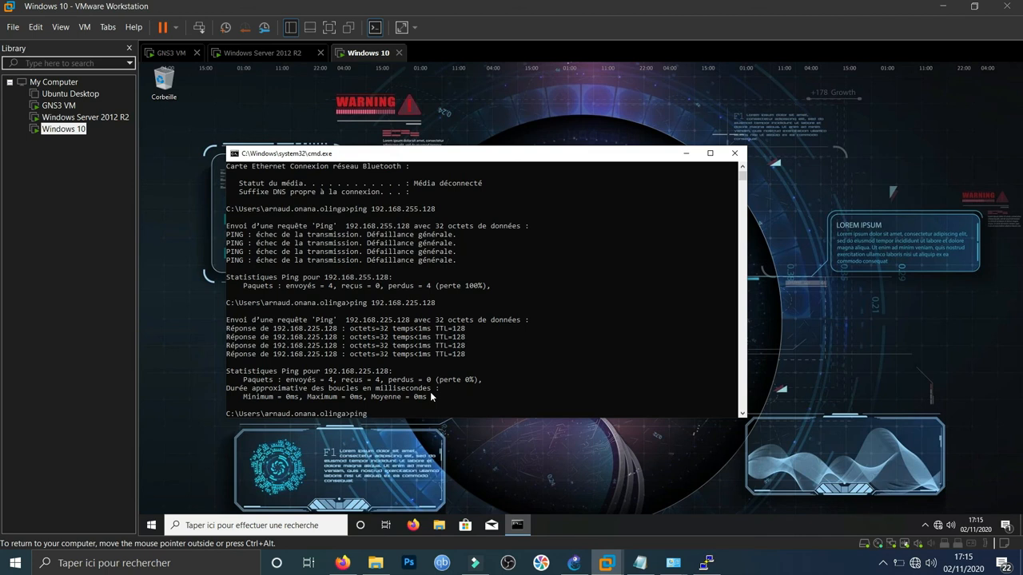
Copy the 192.168.225.128 address into a new ping command, change it to 192.168.225.254, and run the ping twice.
left_click_drag(369, 304, 434, 304)
key("super+c")
left_click_drag(372, 304, 434, 308)
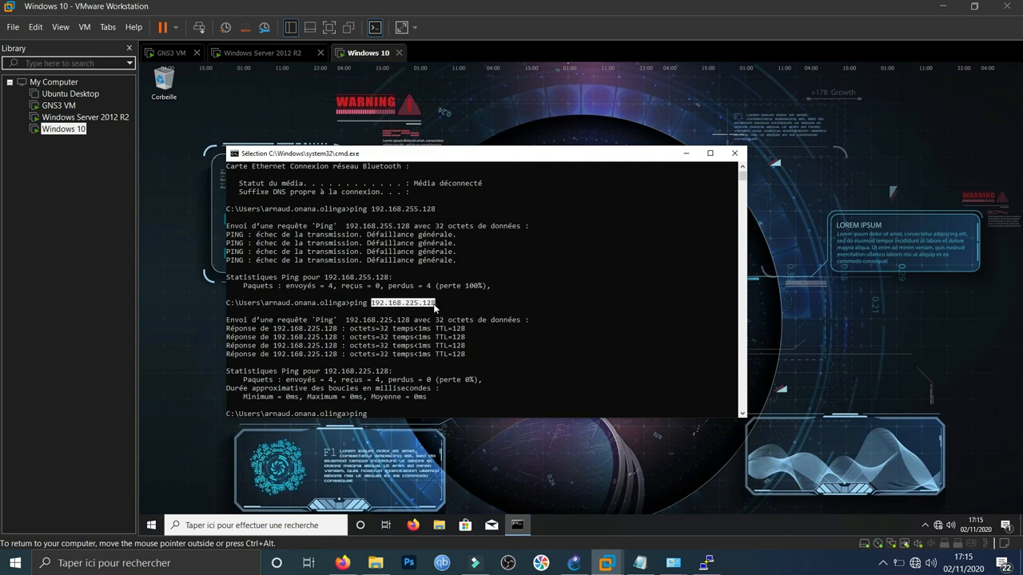
right_click(428, 308)
right_click(435, 412)
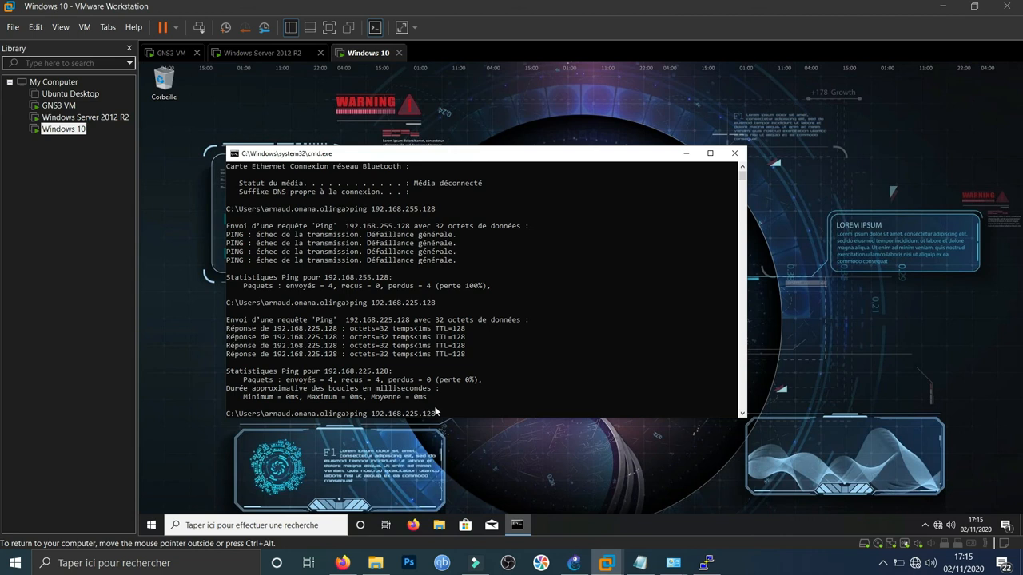
key("BackSpace")
key("BackSpace")
key("BackSpace")
type("254")
key("Return")
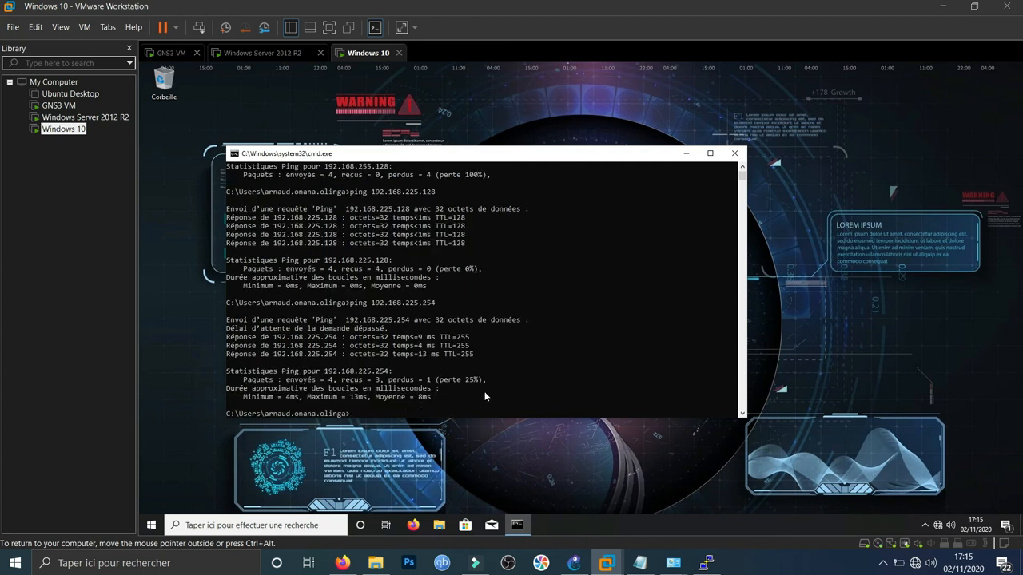
key("Up")
key("Return")
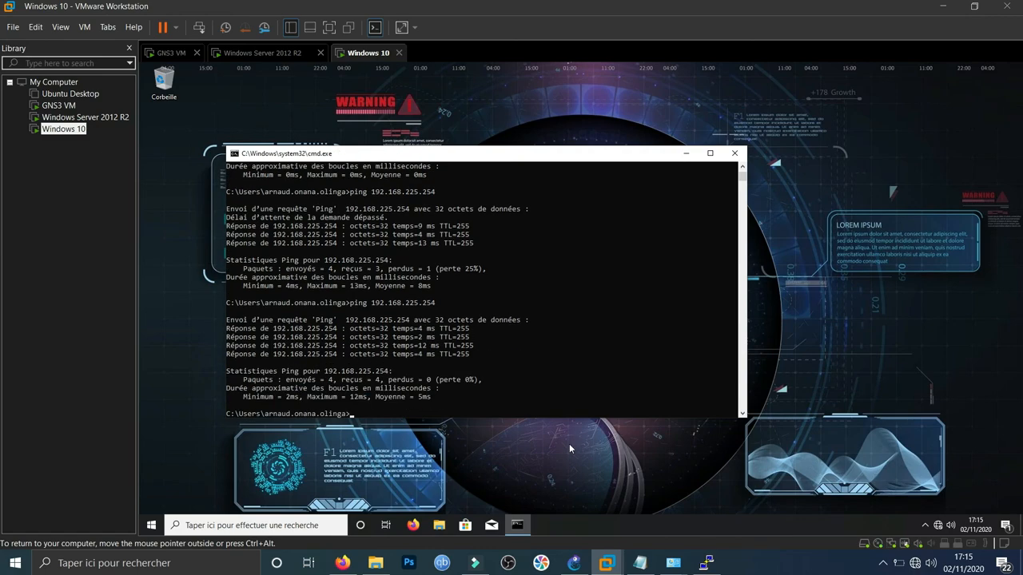
Review the GNS3 topology, return to the Windows Server 2012 R2 VM, and ping the router at 192.168.225.254 twice.
left_click(575, 563)
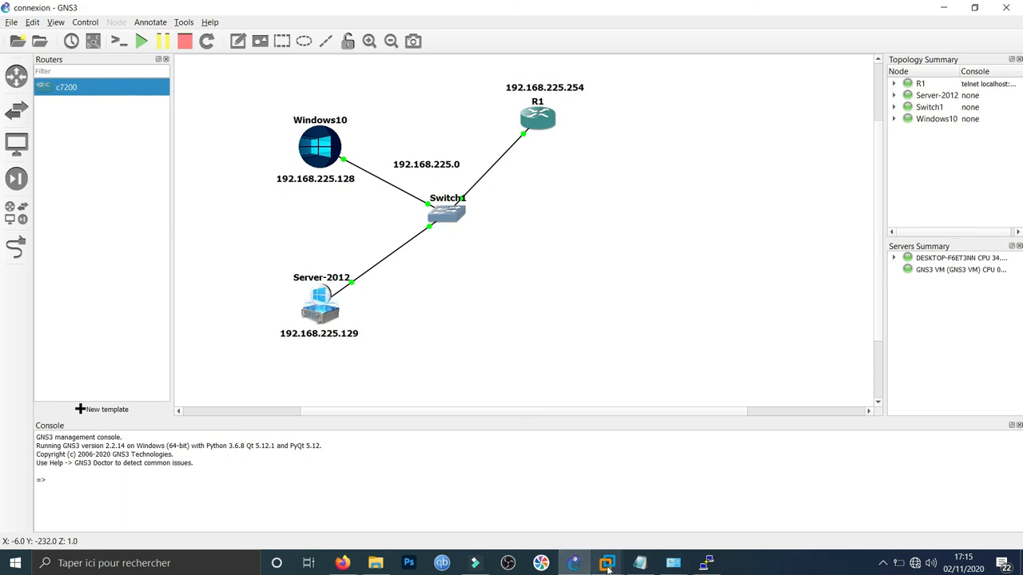
left_click(573, 501)
left_click(321, 373)
key("Up")
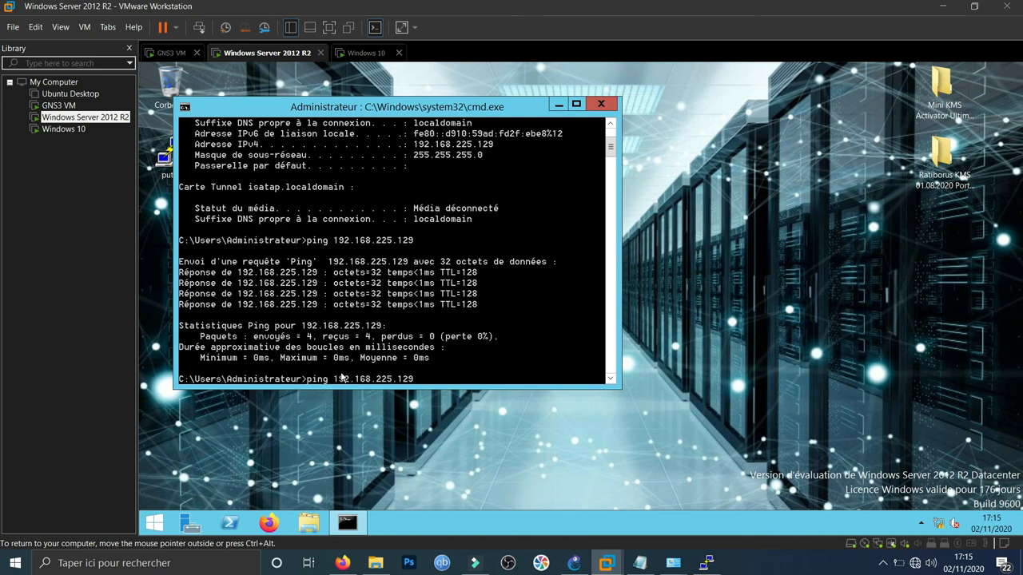
key("BackSpace")
key("BackSpace")
key("BackSpace")
type("254")
key("Return")
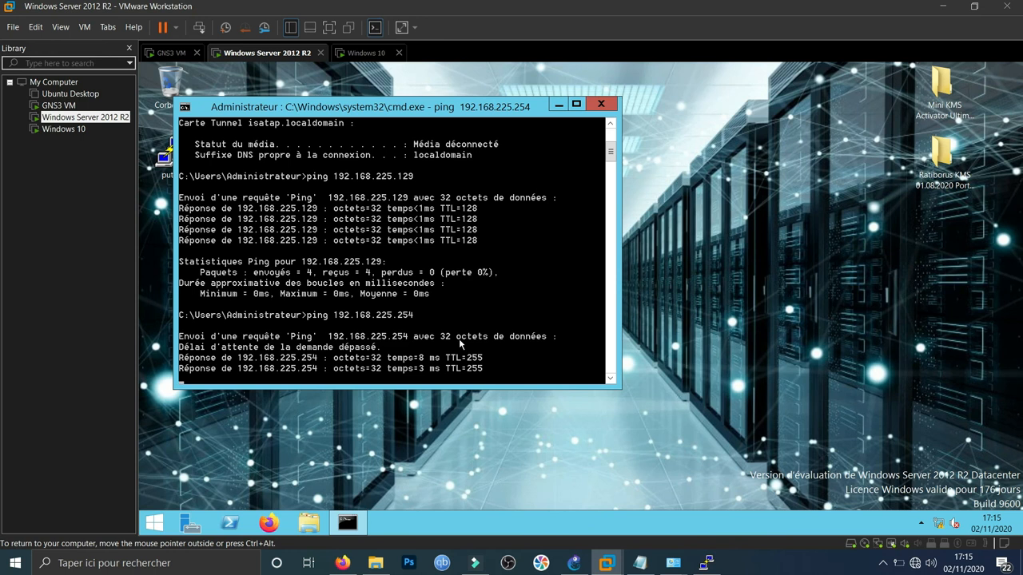
key("Up")
key("Return")
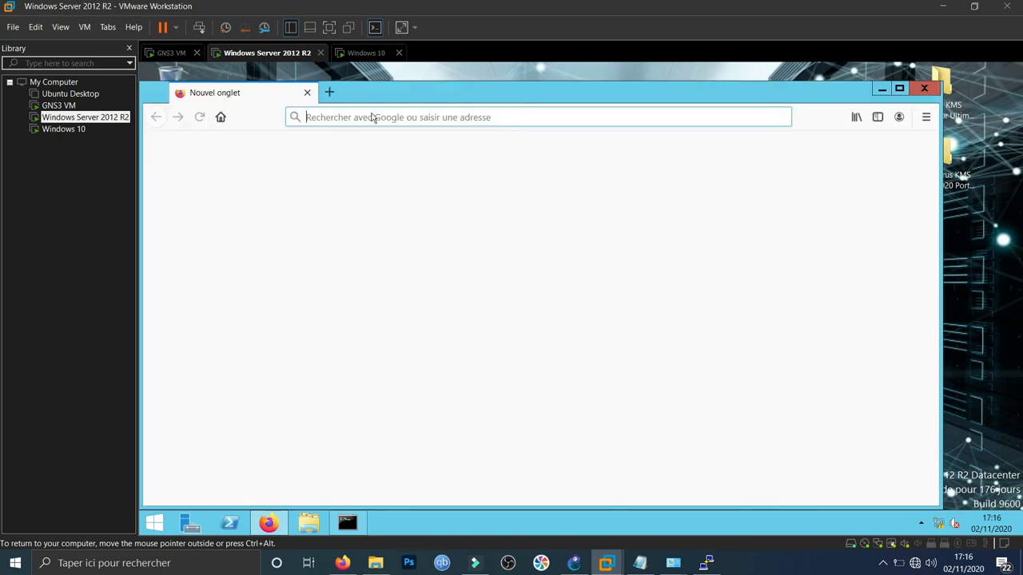
Decline making Firefox the default browser for now and browse to 192.168.225.254 on the server VM.
type("192")
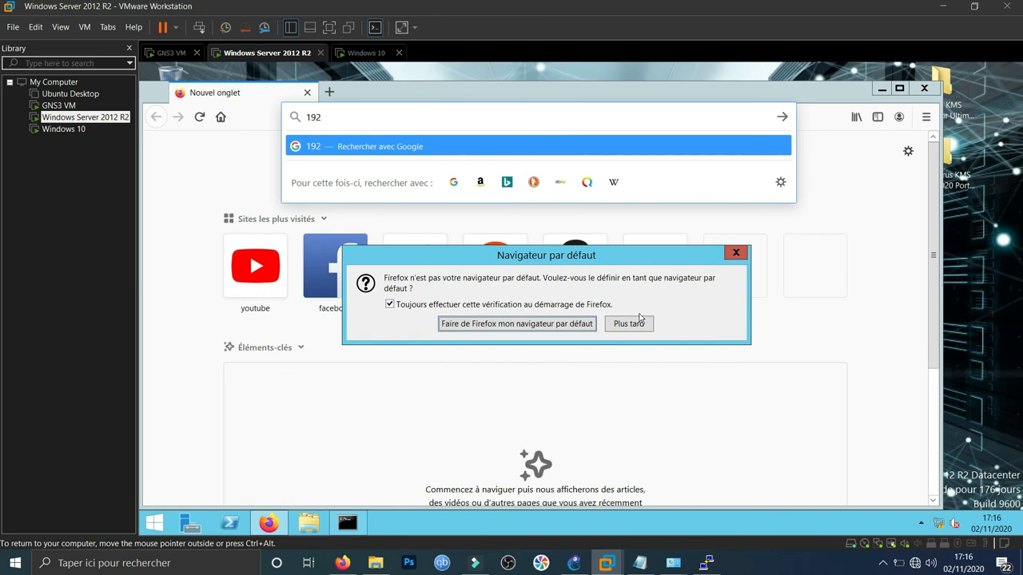
left_click(628, 324)
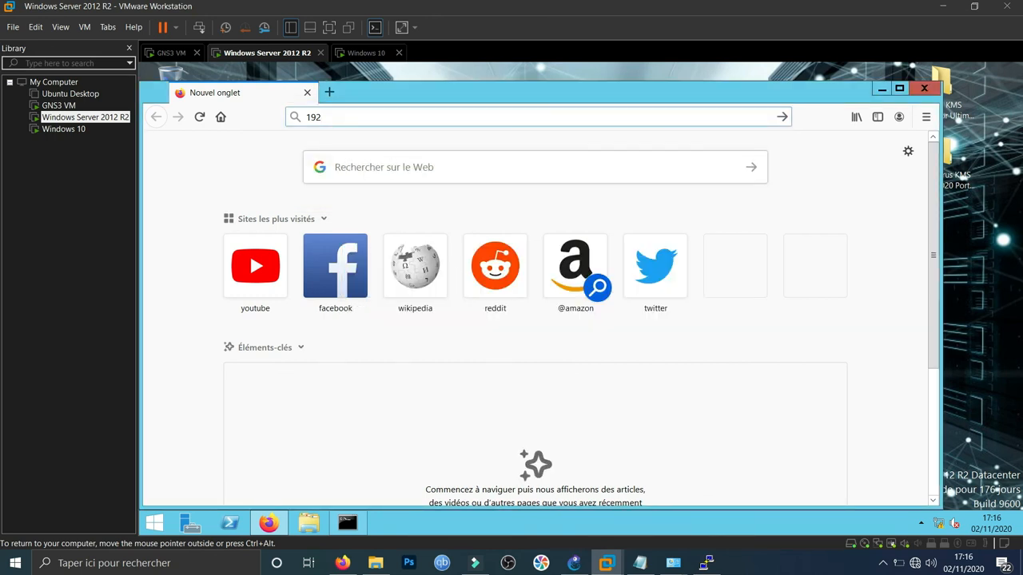
type(".168")
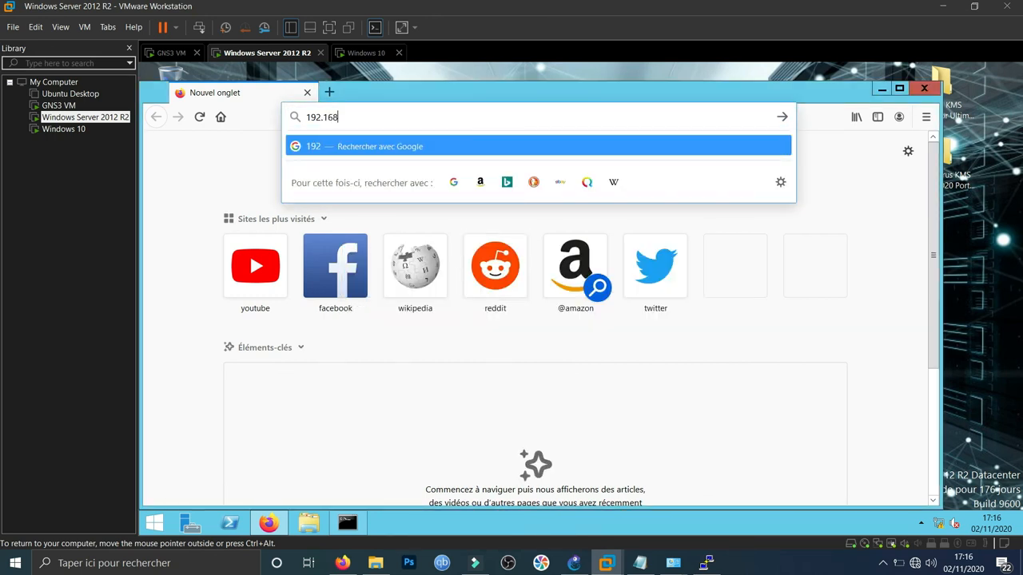
type(".22")
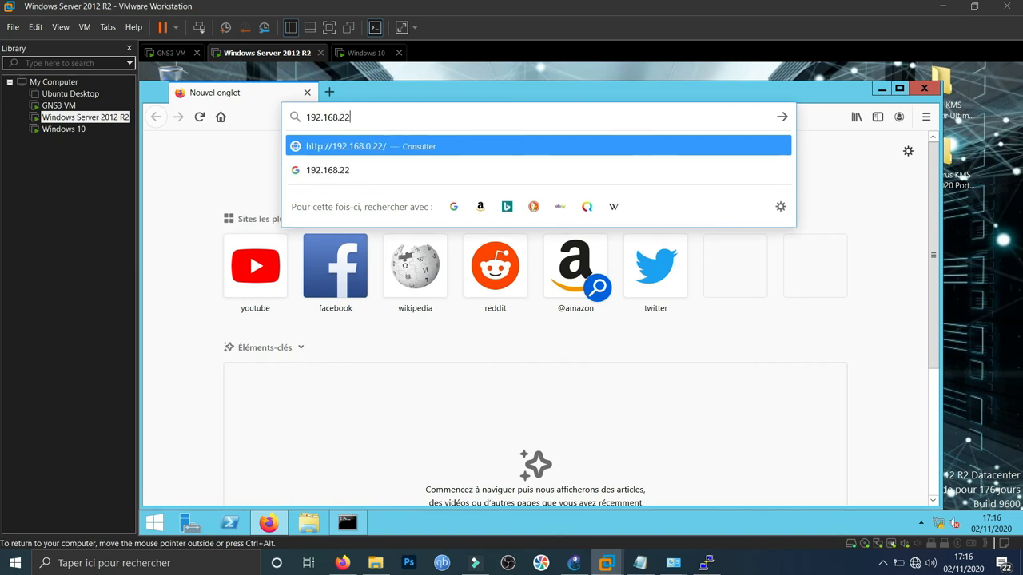
type("5.2")
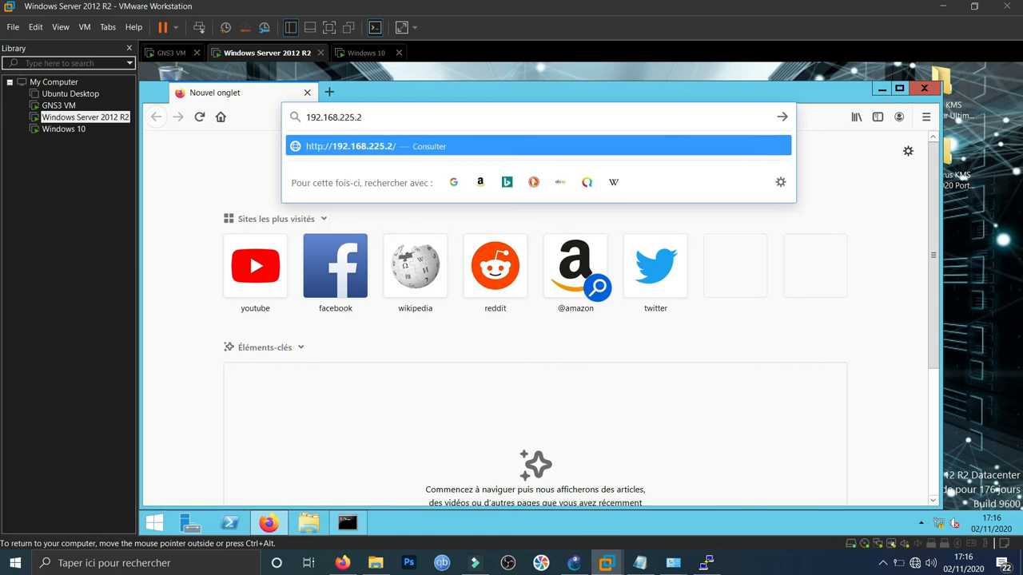
type("54")
key("Return")
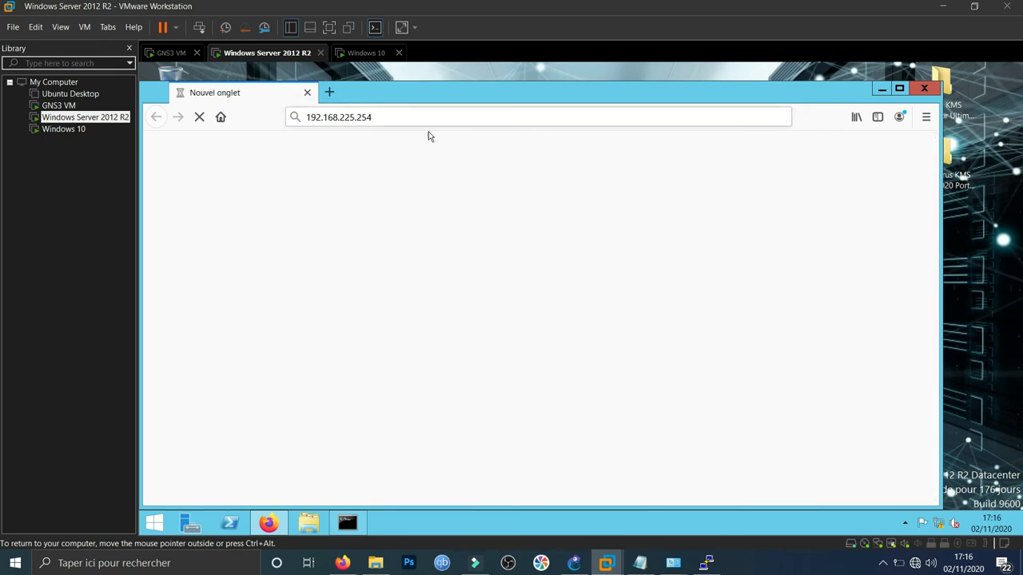
left_click(640, 117)
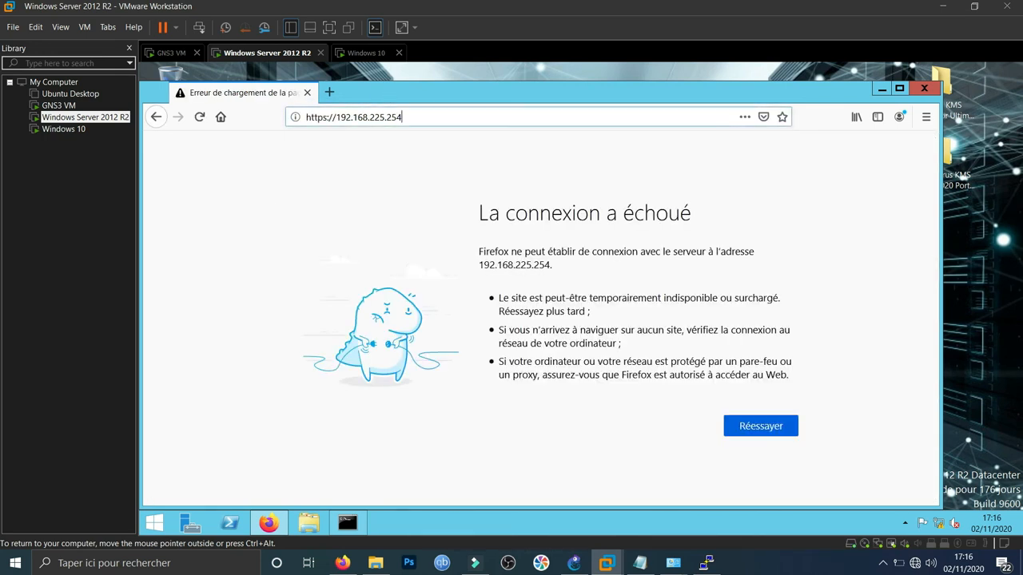
left_click(639, 117)
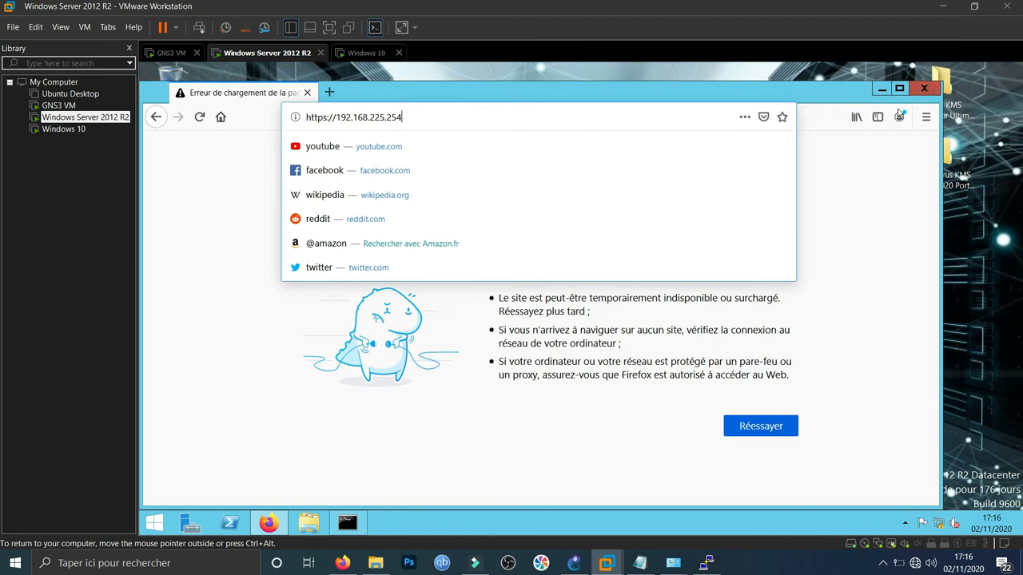
left_click(926, 89)
Rerun the ping to 192.168.225.254 on the server VM and close its command prompt.
key("Up")
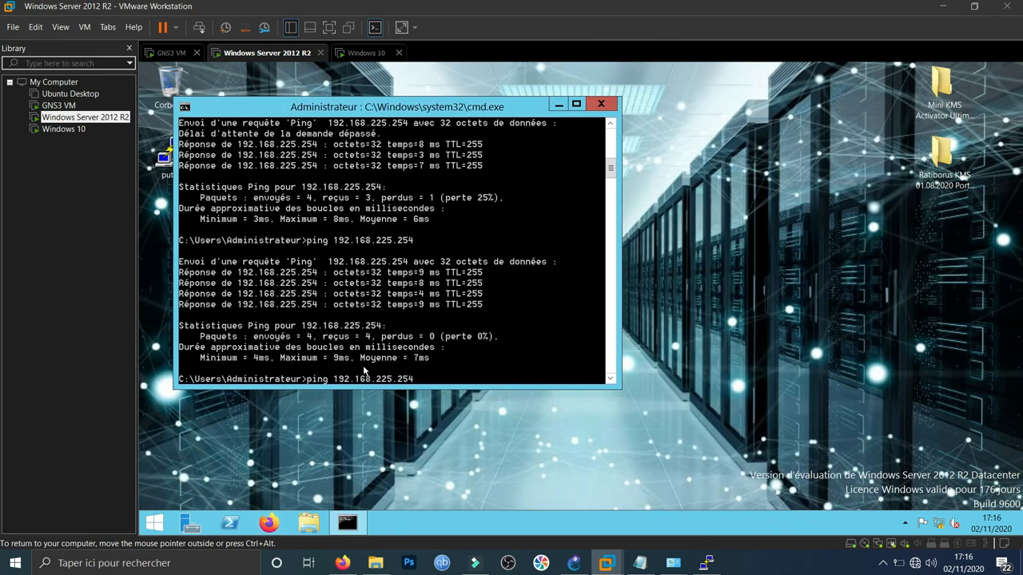
key("Return")
left_click(598, 102)
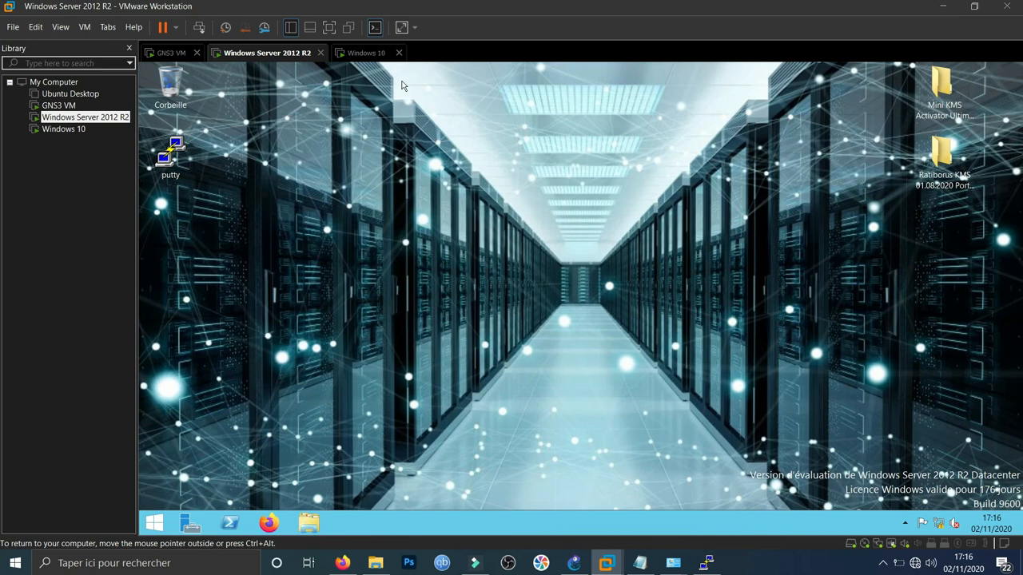
Switch to the Windows 10 VM, ping 192.168.225.254 once more, and move the command prompt window higher on the desktop.
left_click(369, 53)
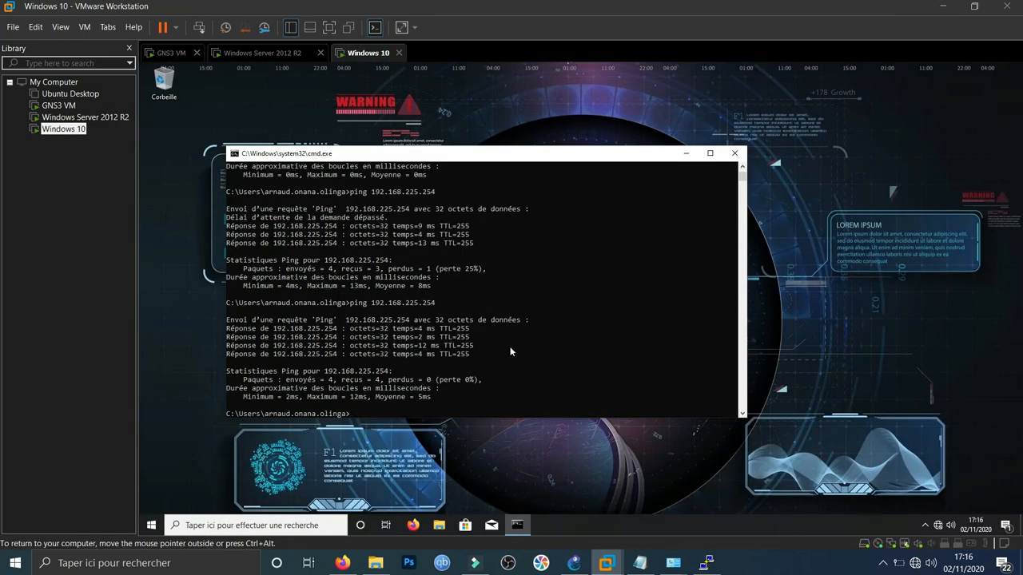
key("Up")
key("Return")
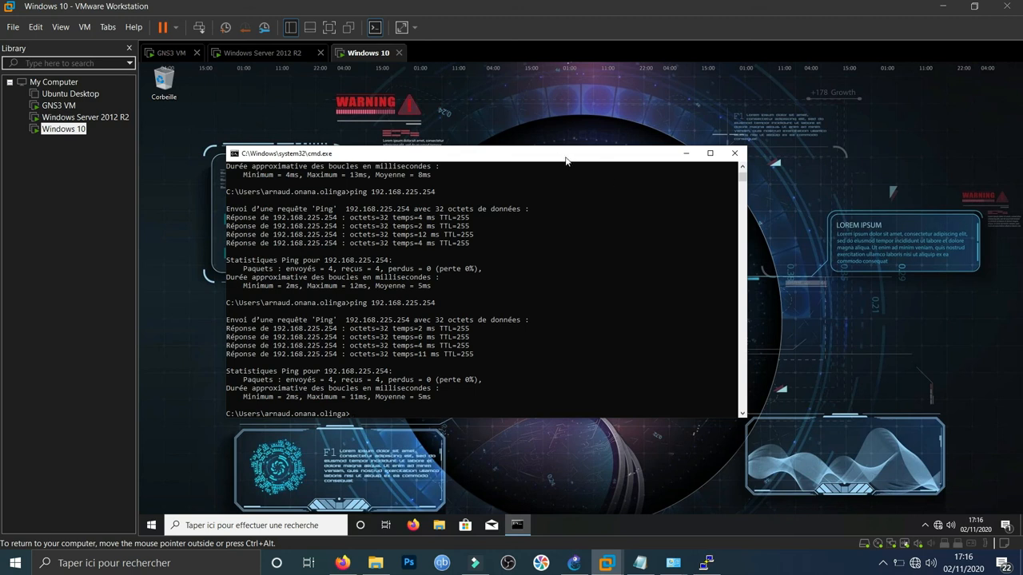
left_click_drag(556, 157, 557, 98)
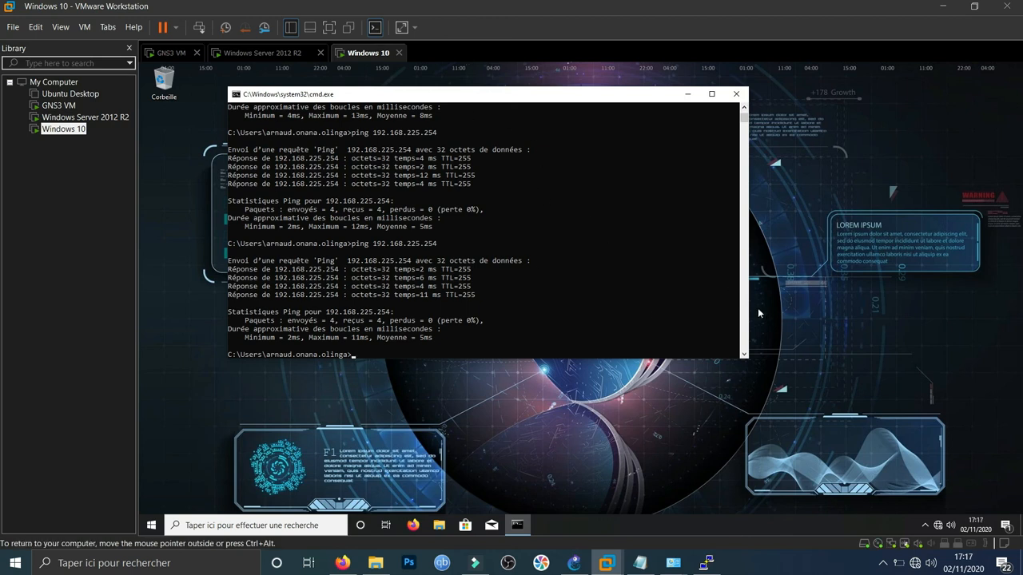
Release keyboard and mouse control from the Windows 10 VM and switch to the R1 router console in PuTTY.
key("F9")
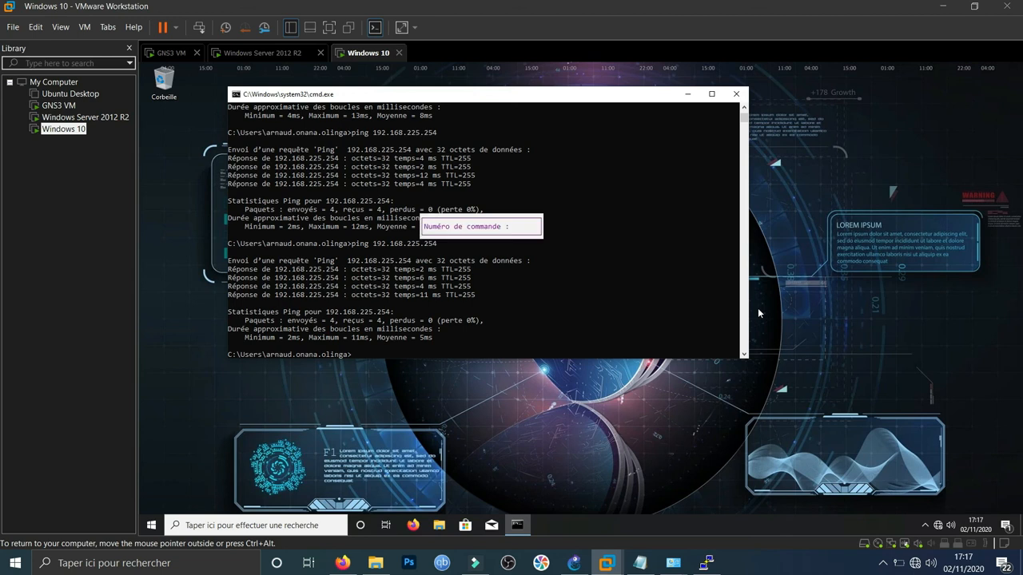
key("ctrl+alt")
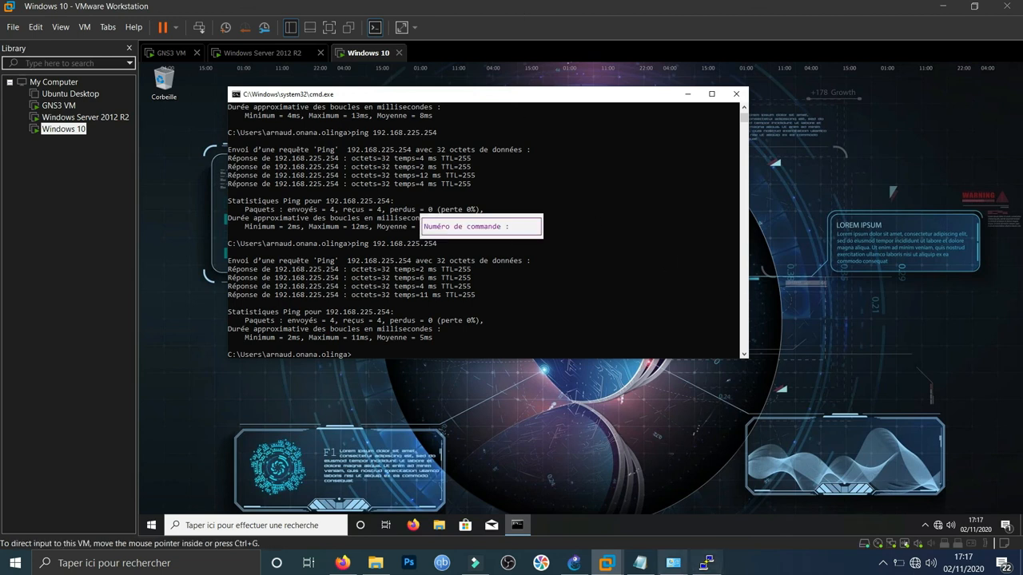
left_click(706, 563)
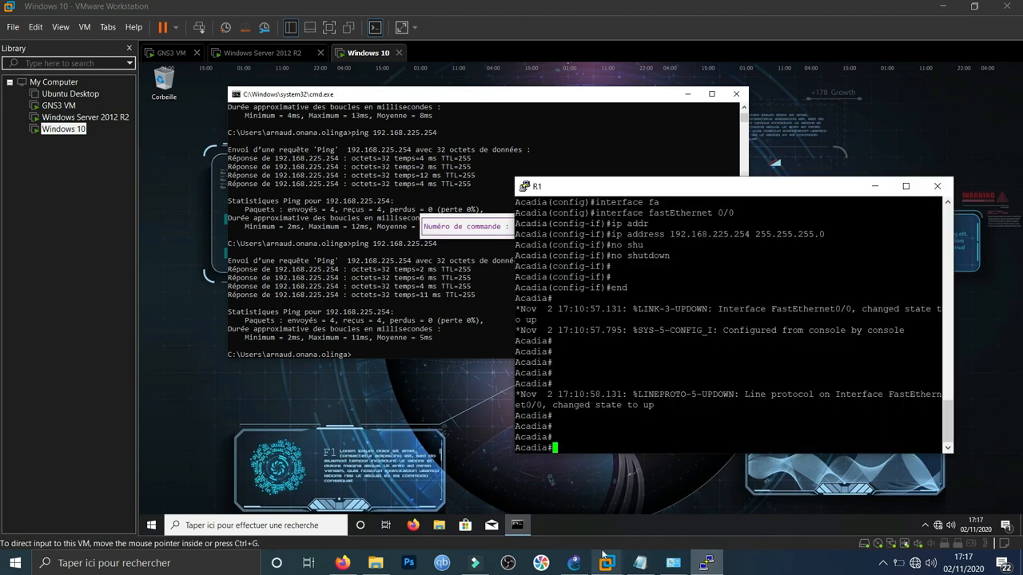